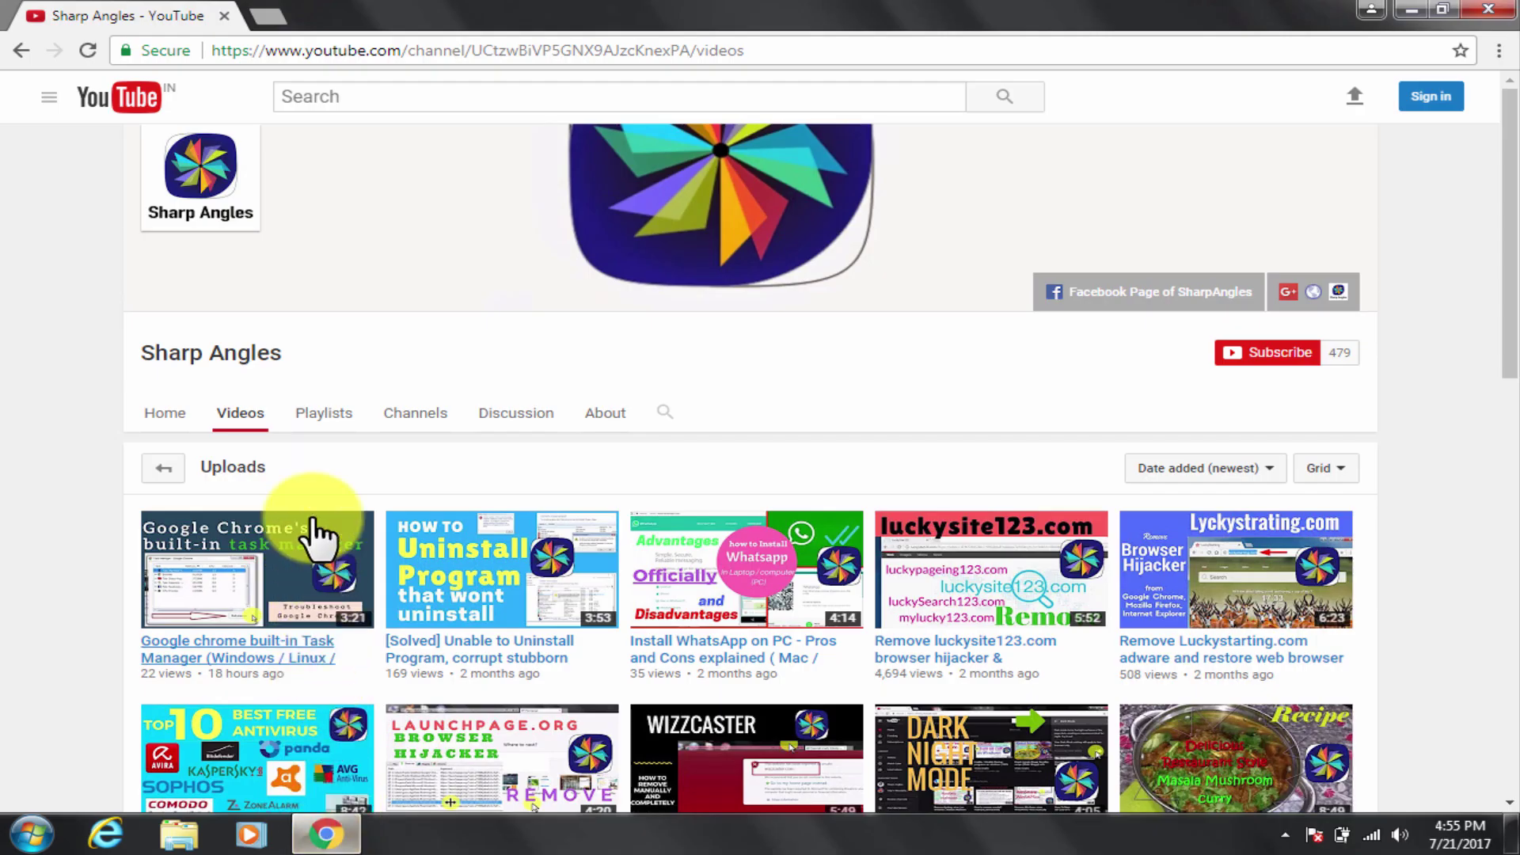
Leave the Sharp Angles channel page and open a fresh blank browser tab
{"action": "left_click_drag", "start_coordinate": [95, 356], "coordinate": [357, 362]}
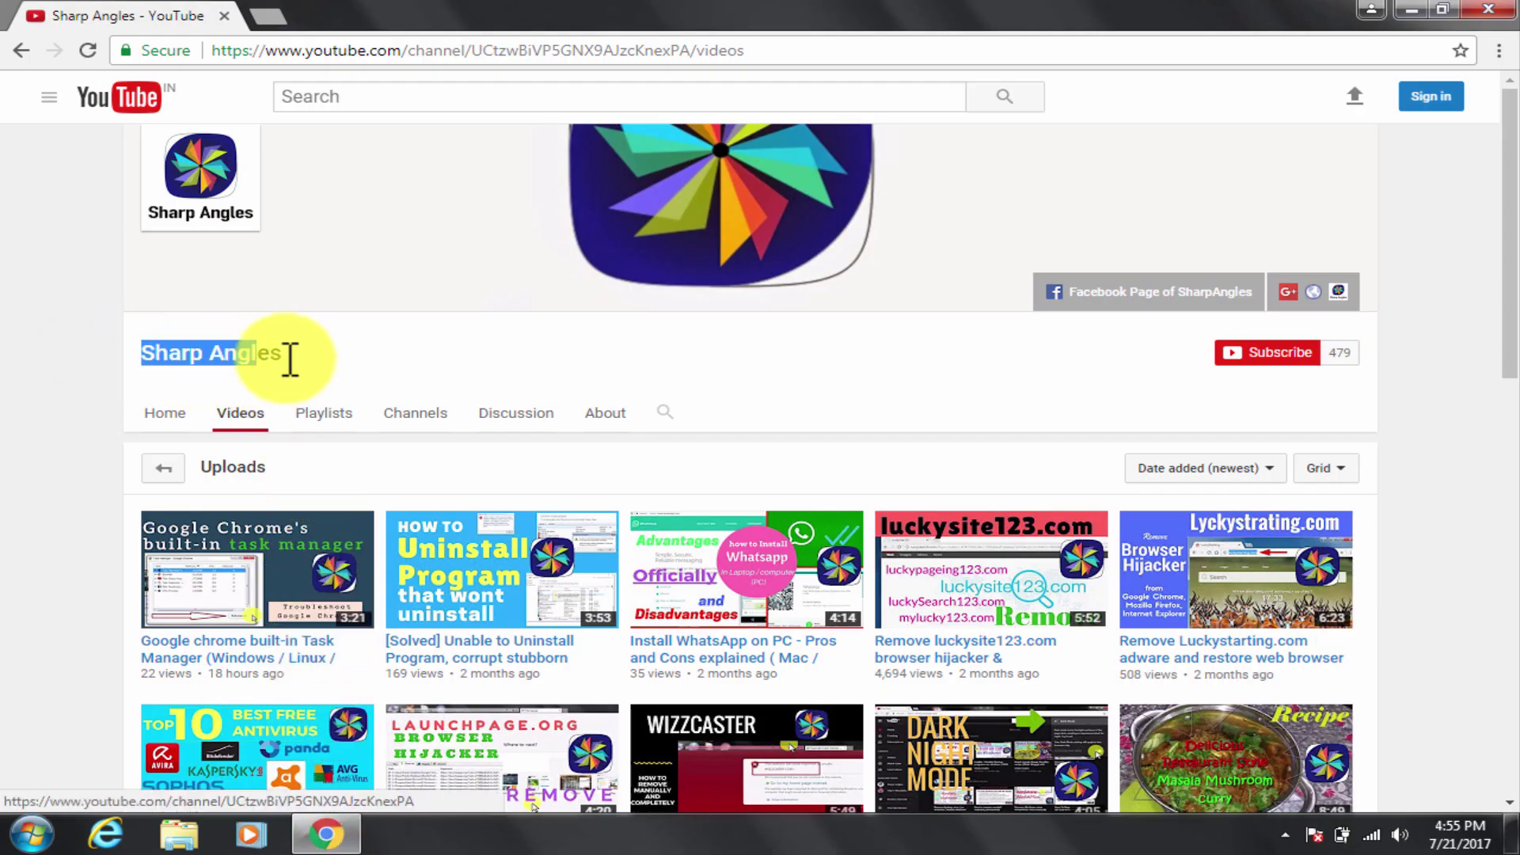
{"action": "left_click", "coordinate": [357, 362]}
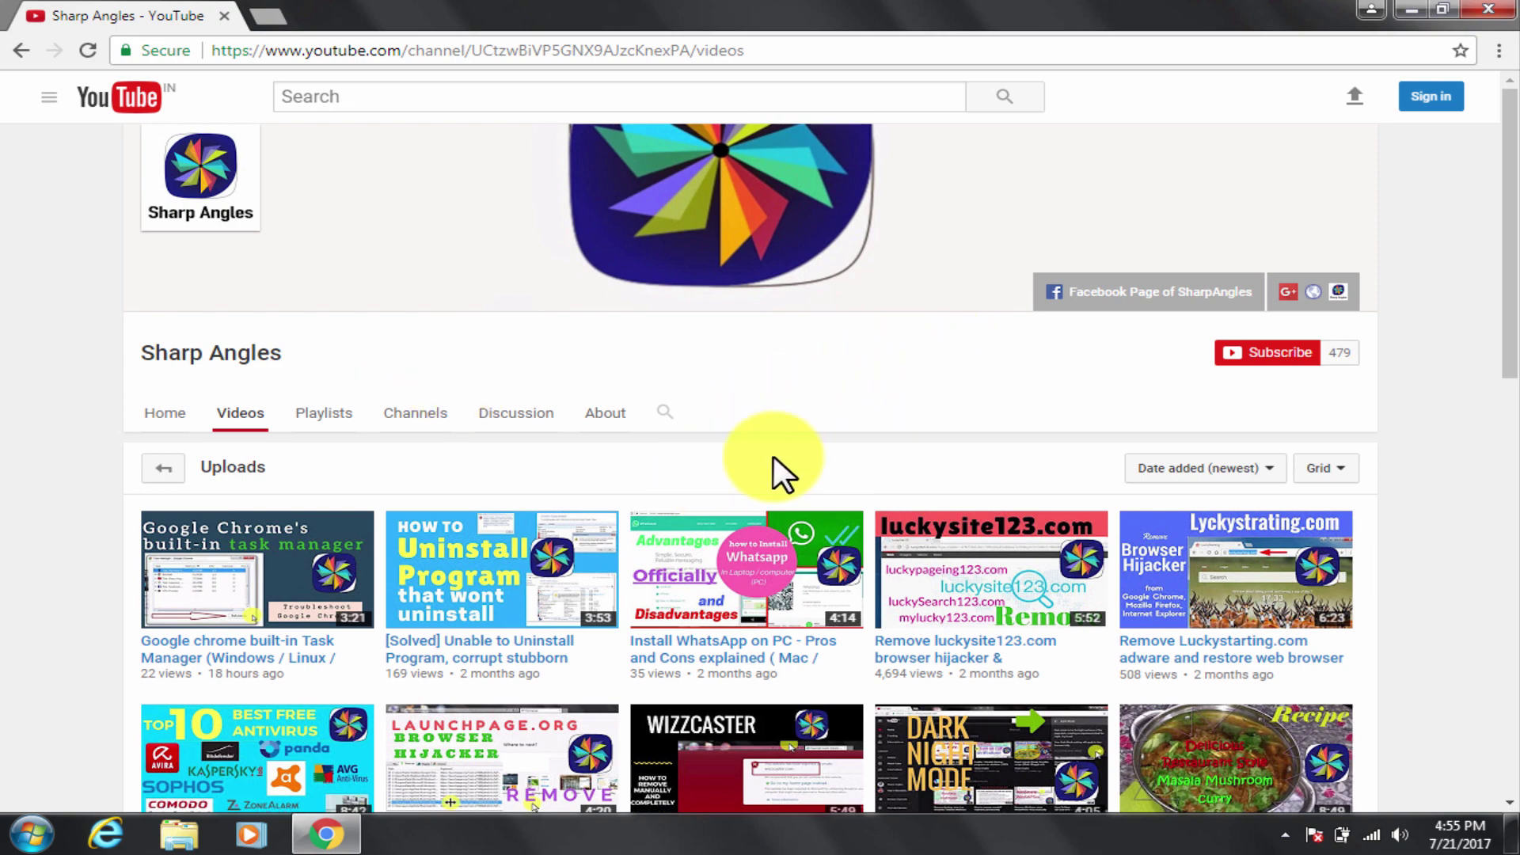
{"action": "scroll", "coordinate": [899, 669], "scroll_direction": "down", "scroll_amount": 3}
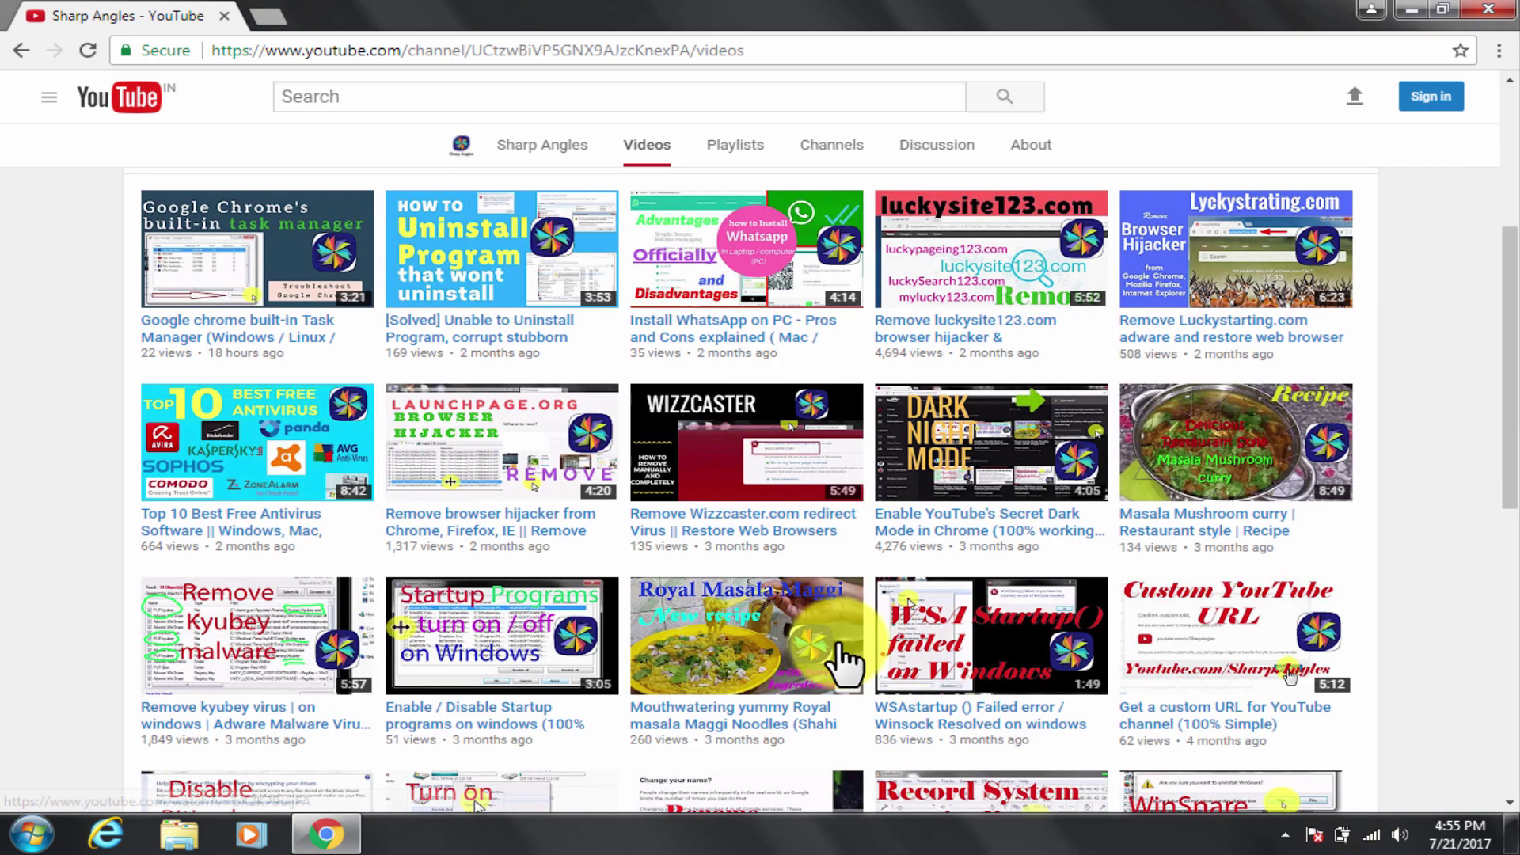
{"action": "scroll", "coordinate": [933, 671], "scroll_direction": "down", "scroll_amount": 2}
{"action": "scroll", "coordinate": [914, 692], "scroll_direction": "up", "scroll_amount": 2}
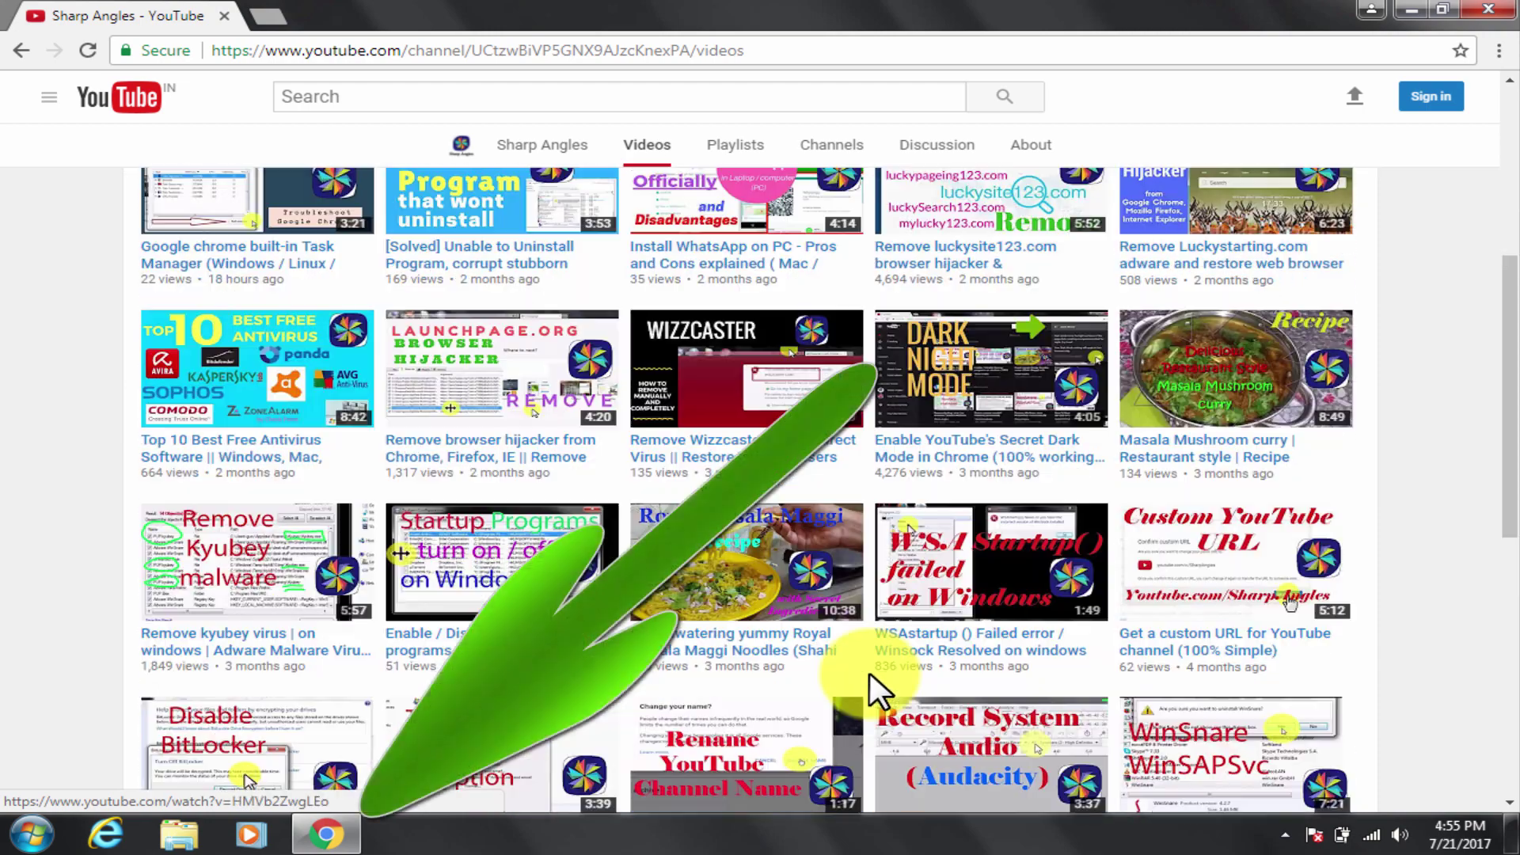
{"action": "scroll", "coordinate": [868, 694], "scroll_direction": "up", "scroll_amount": 2}
{"action": "scroll", "coordinate": [834, 712], "scroll_direction": "down", "scroll_amount": 1}
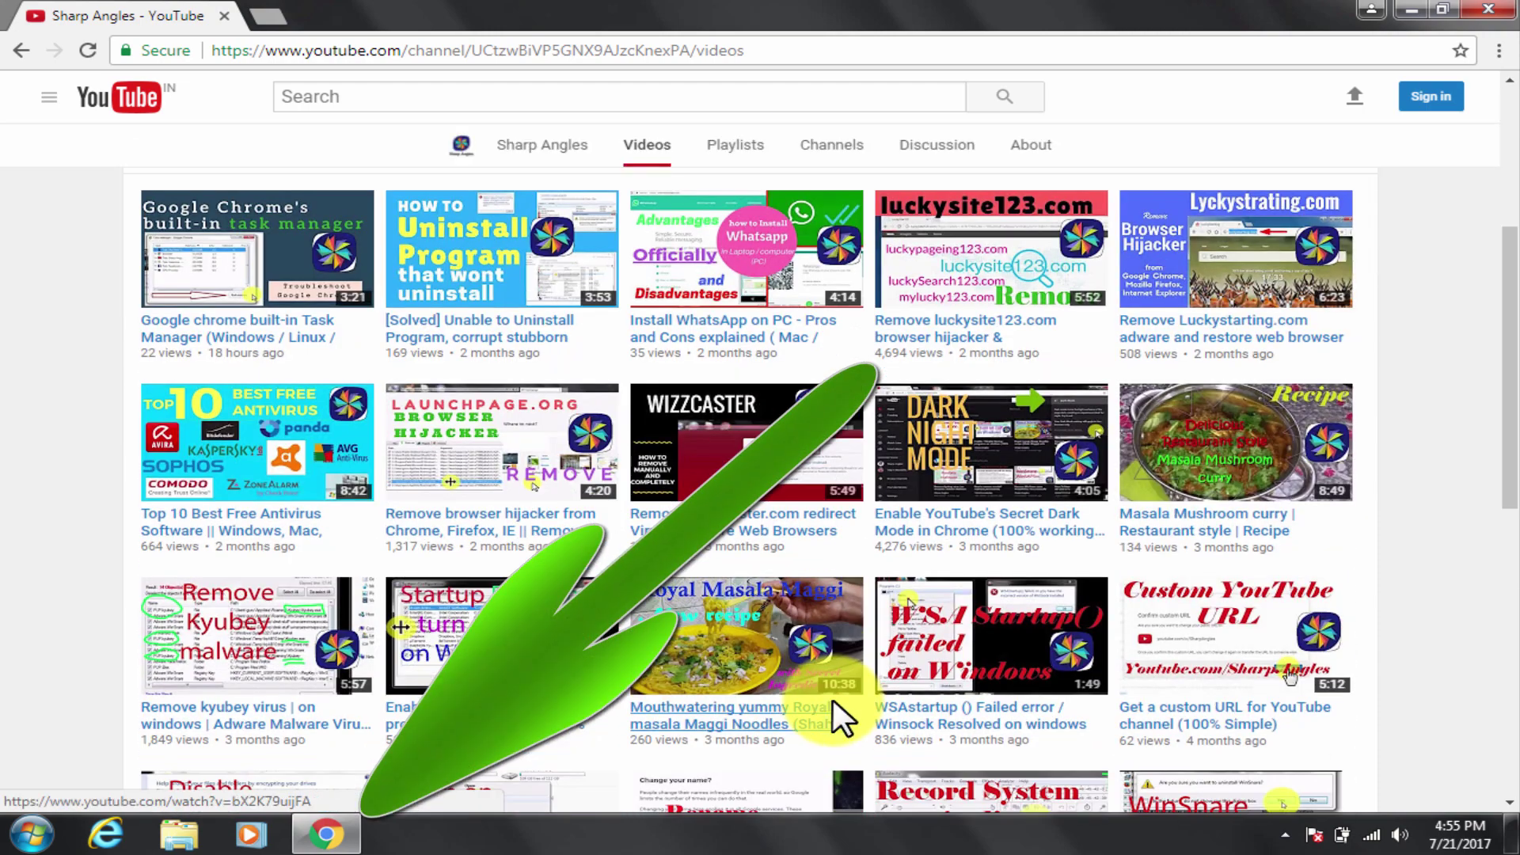
{"action": "scroll", "coordinate": [834, 707], "scroll_direction": "up", "scroll_amount": 2}
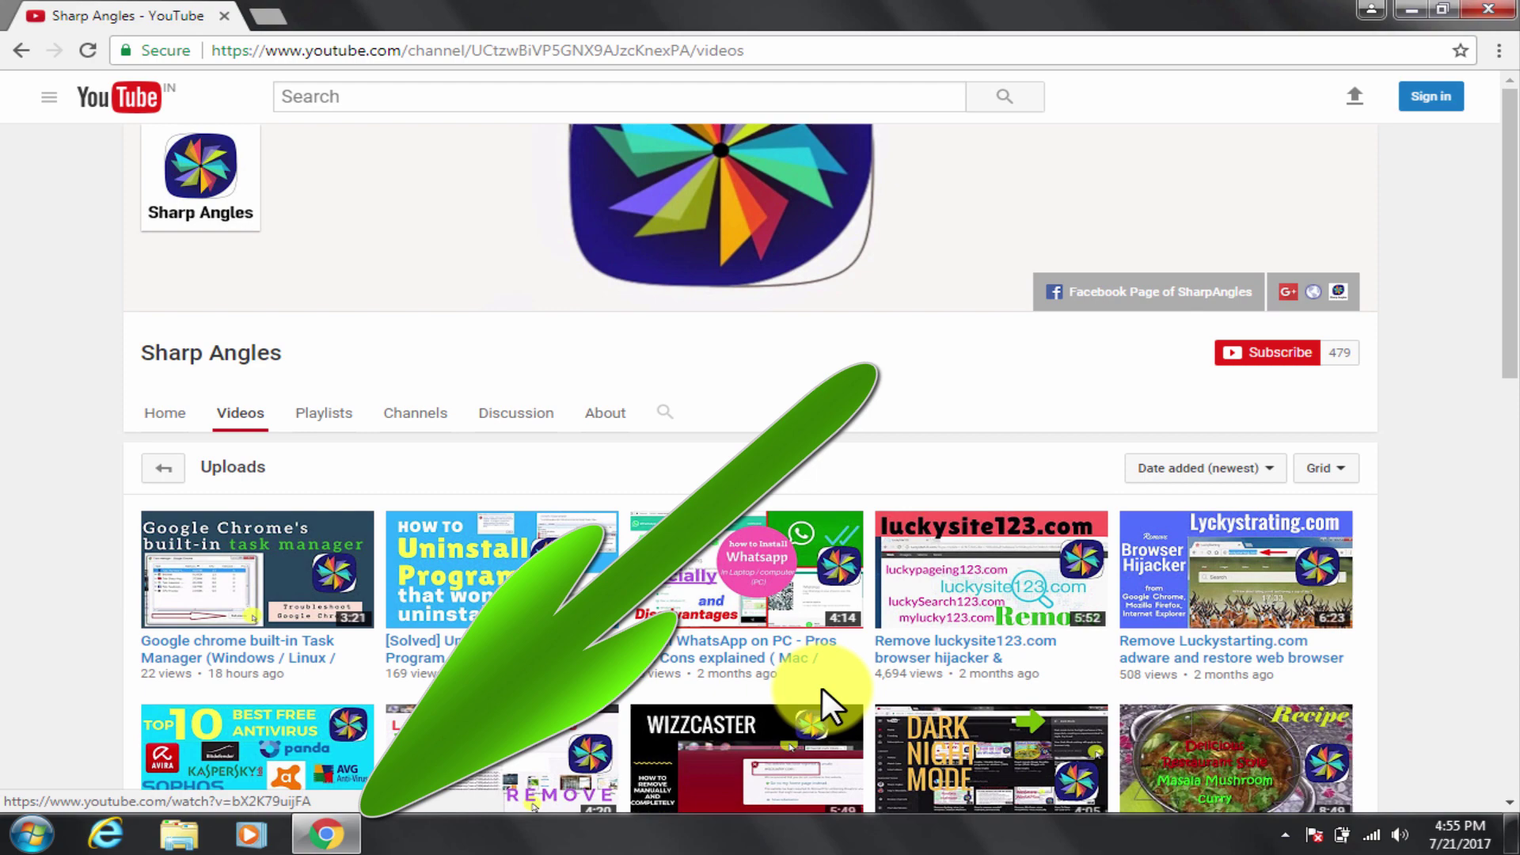
{"action": "scroll", "coordinate": [675, 470], "scroll_direction": "down", "scroll_amount": 1}
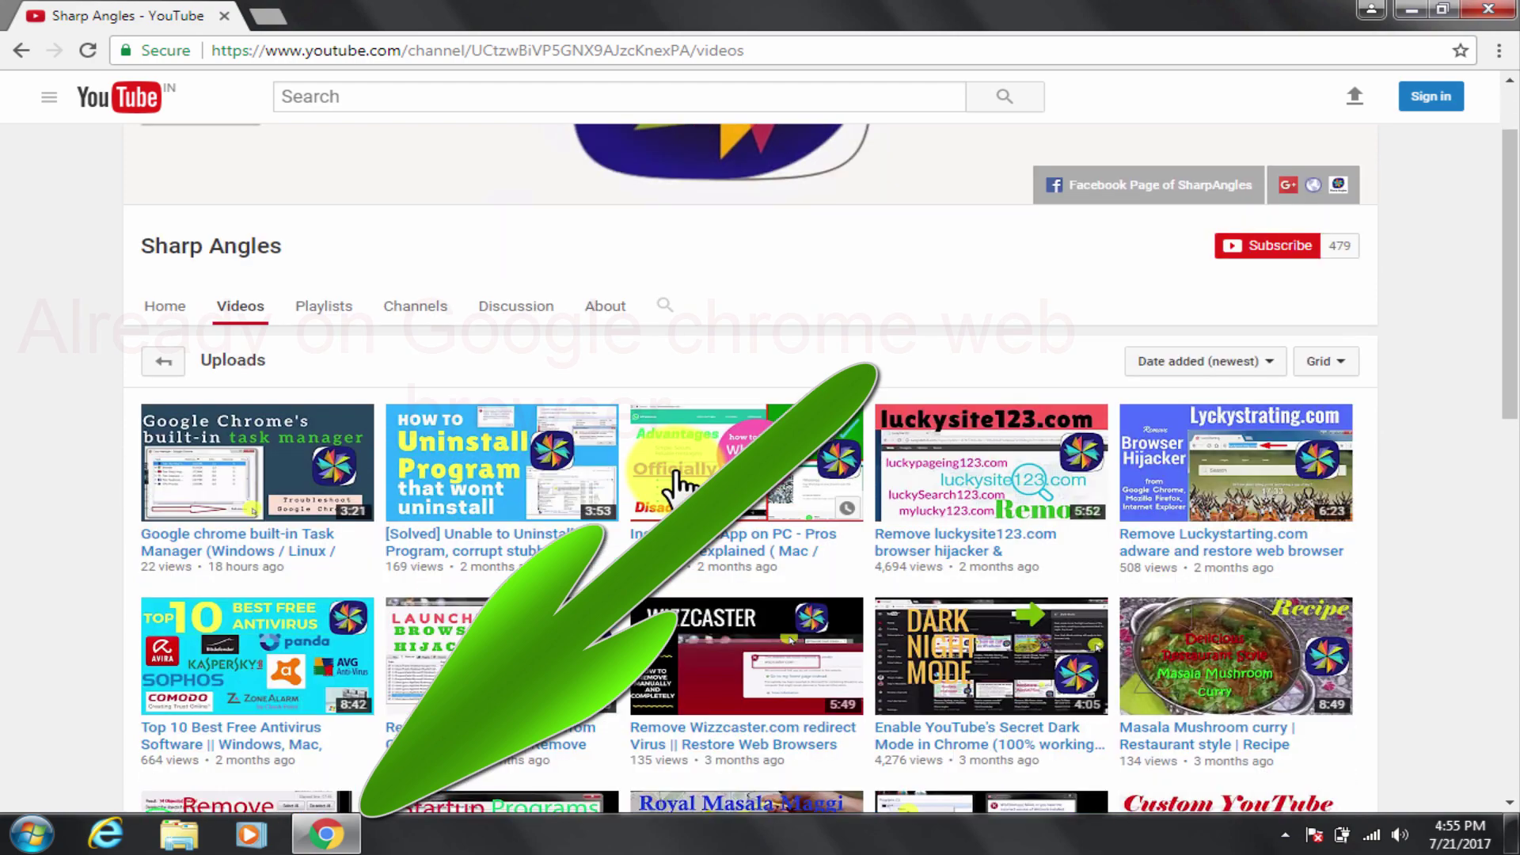
{"action": "scroll", "coordinate": [683, 433], "scroll_direction": "up", "scroll_amount": 1}
{"action": "scroll", "coordinate": [669, 453], "scroll_direction": "down", "scroll_amount": 1}
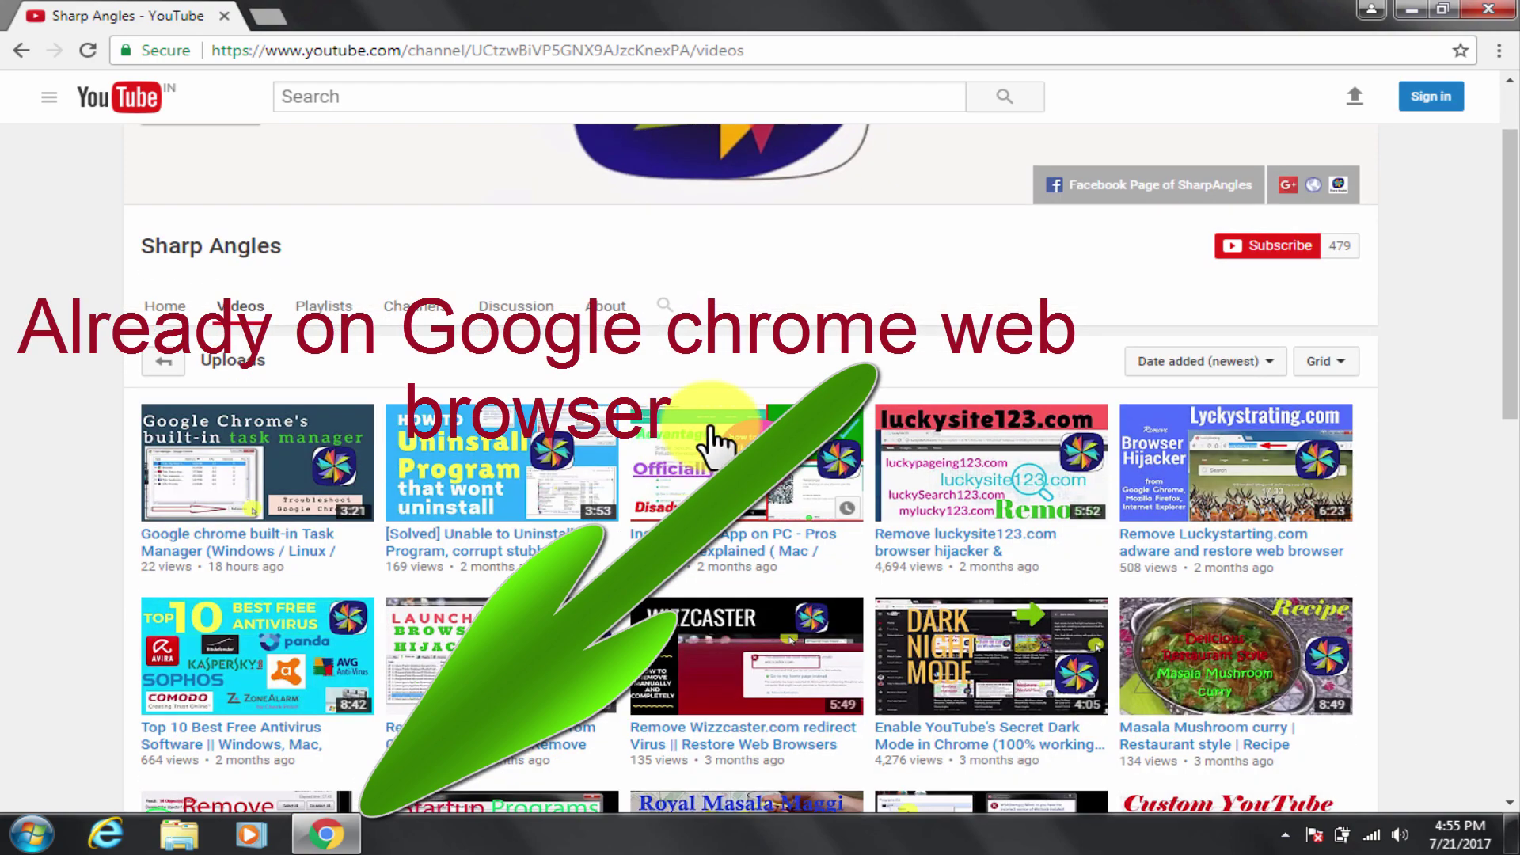
{"action": "scroll", "coordinate": [764, 367], "scroll_direction": "up", "scroll_amount": 1}
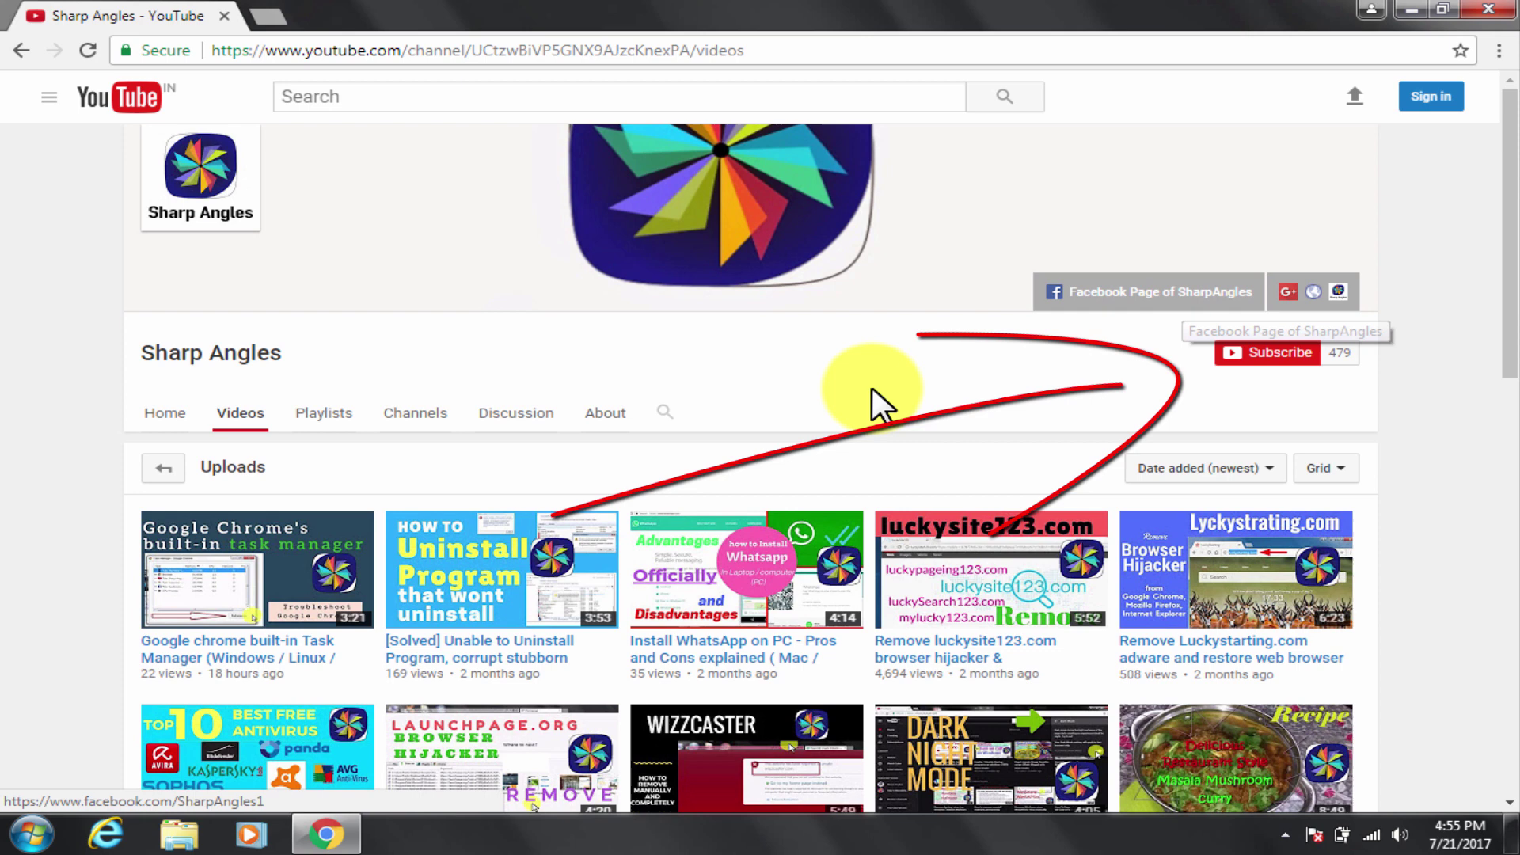
{"action": "left_click", "coordinate": [267, 25]}
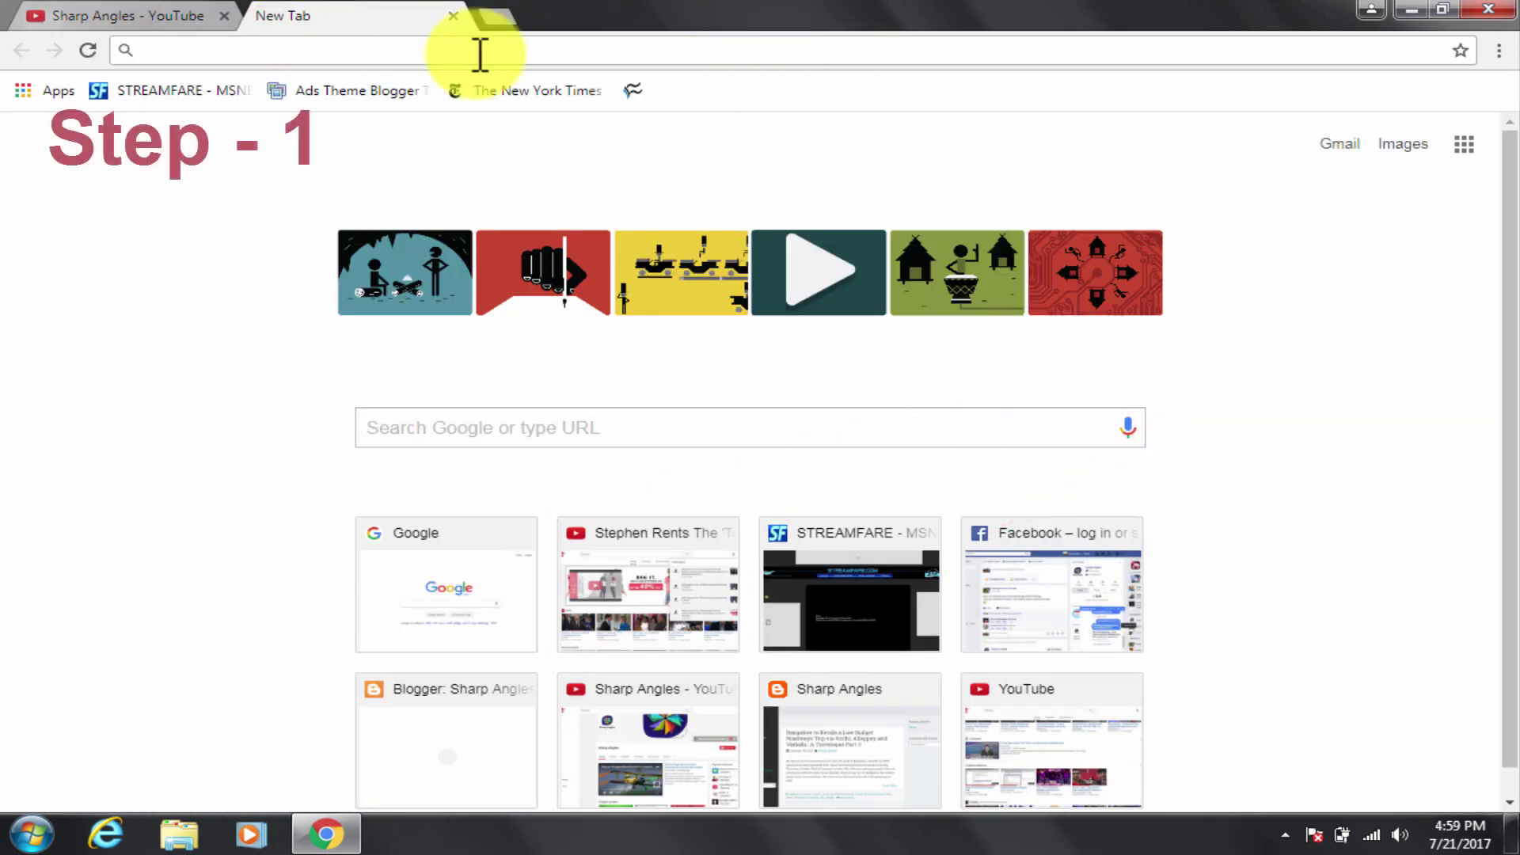
{"action": "type", "text": "go"}
Search Google for 'openvid' and open the Loom Video Recorder Chrome Web Store listing
{"action": "key", "text": "Return"}
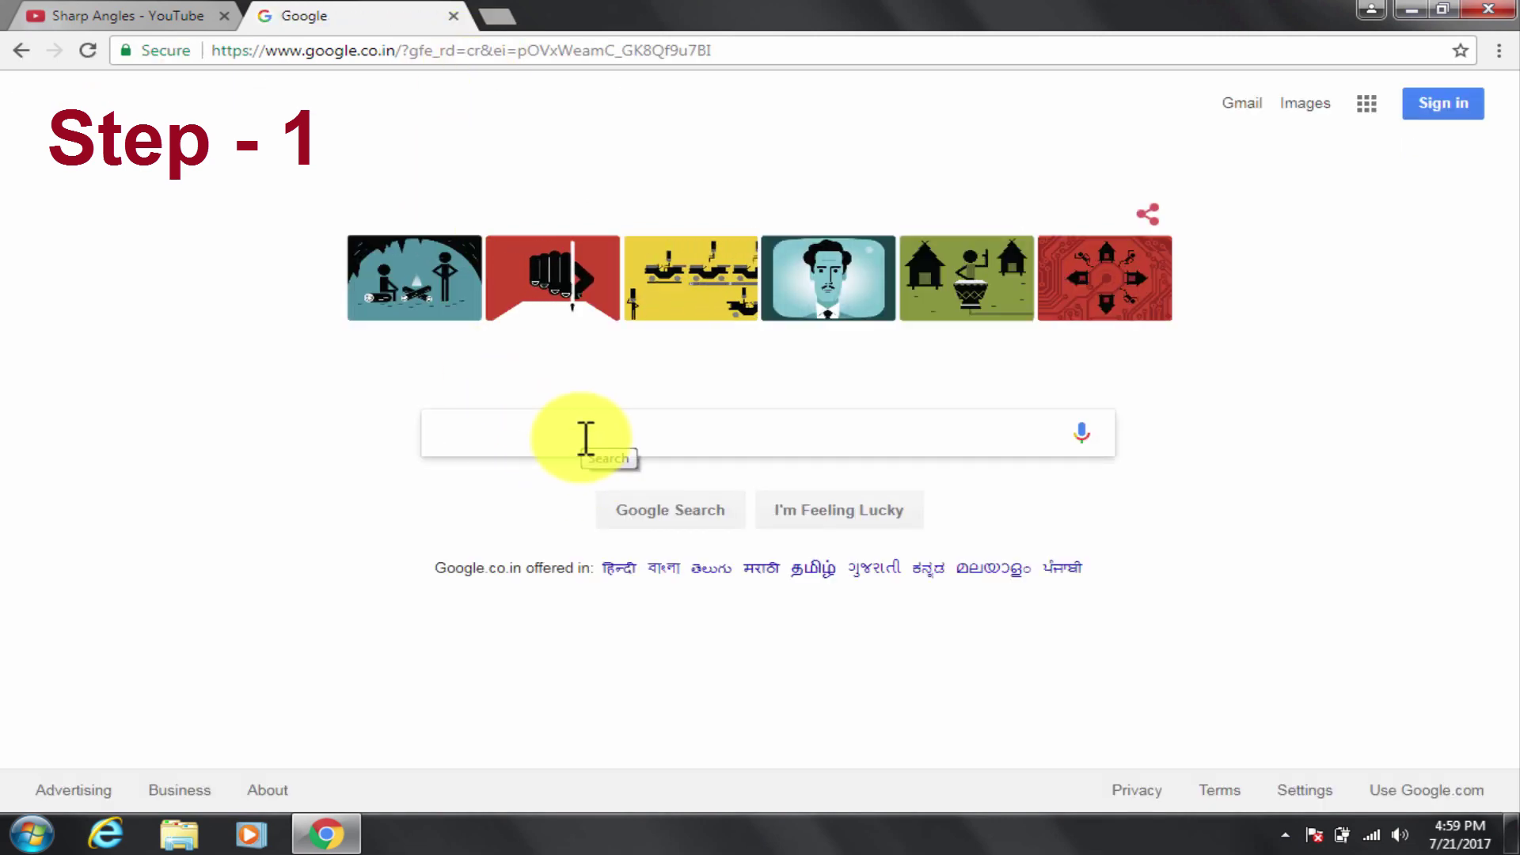
{"action": "type", "text": "openvid"}
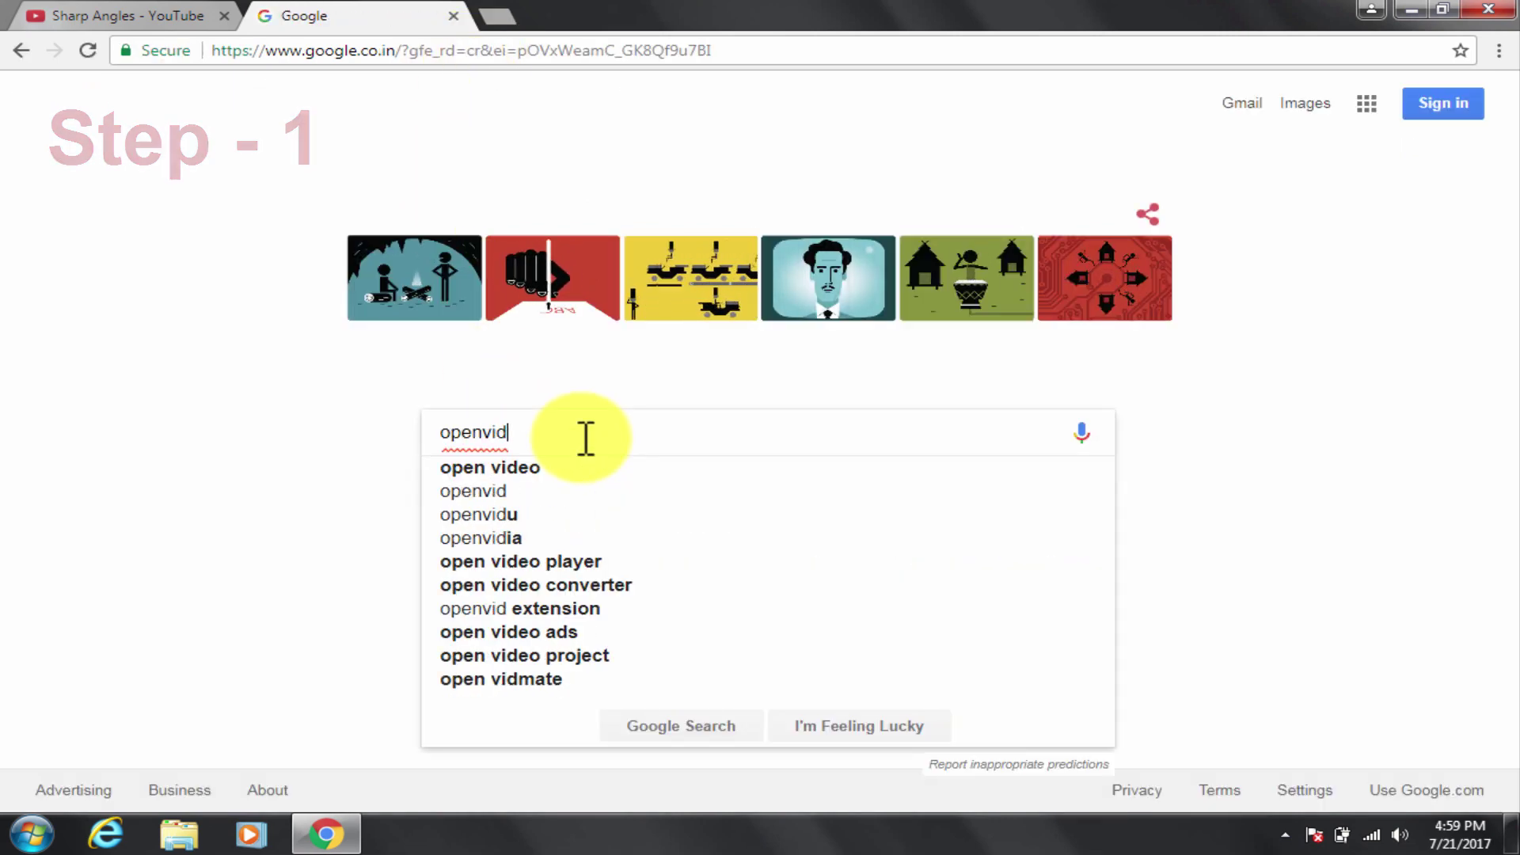
{"action": "key", "text": "Return"}
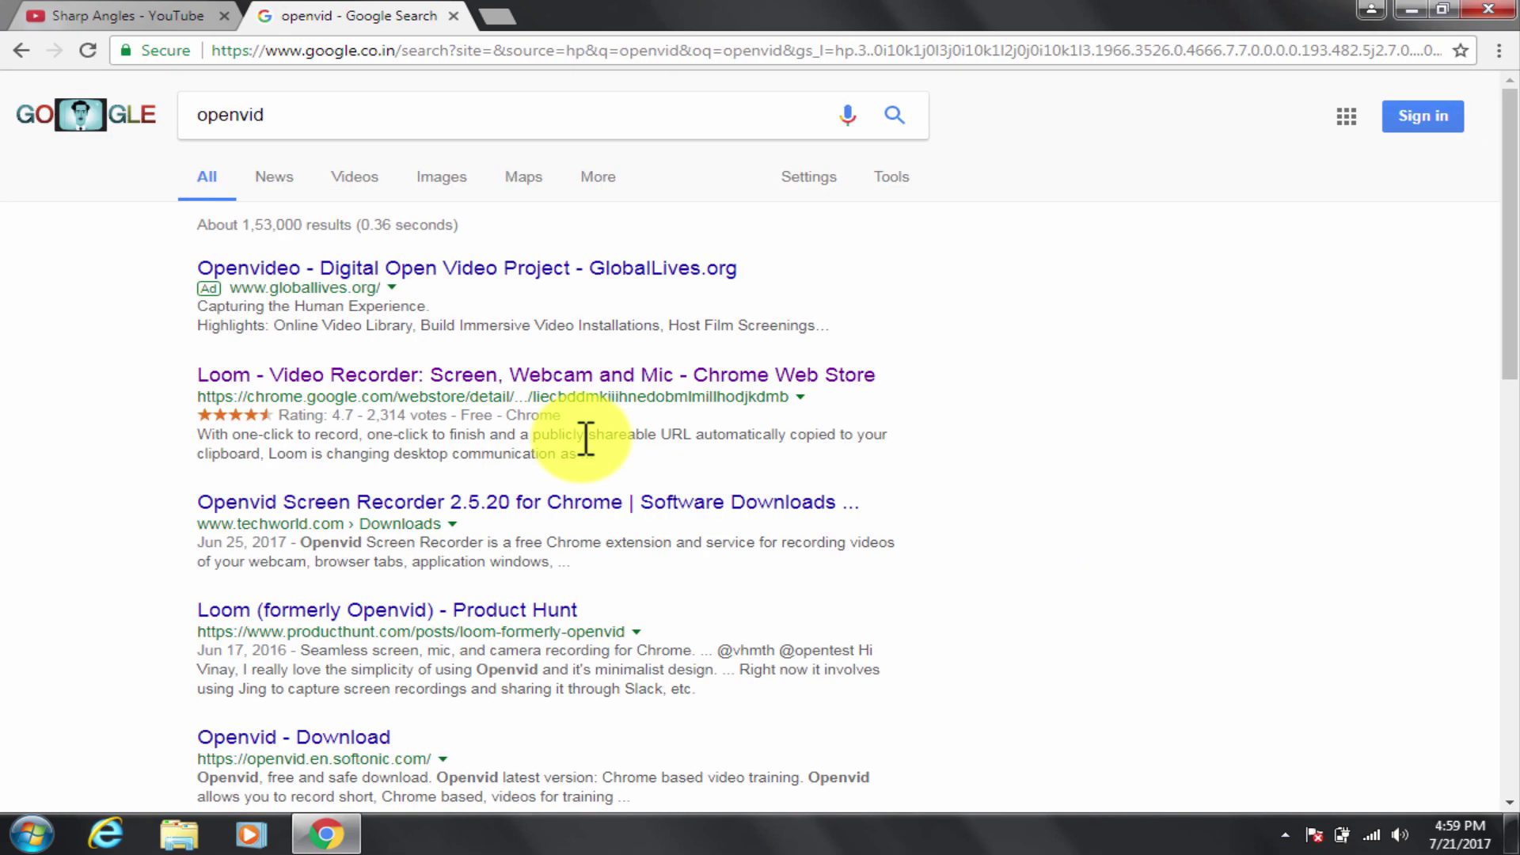
{"action": "mouse_move", "coordinate": [179, 368]}
{"action": "left_mouse_down"}
{"action": "mouse_move", "coordinate": [353, 397]}
{"action": "mouse_move", "coordinate": [774, 391]}
{"action": "left_mouse_up"}
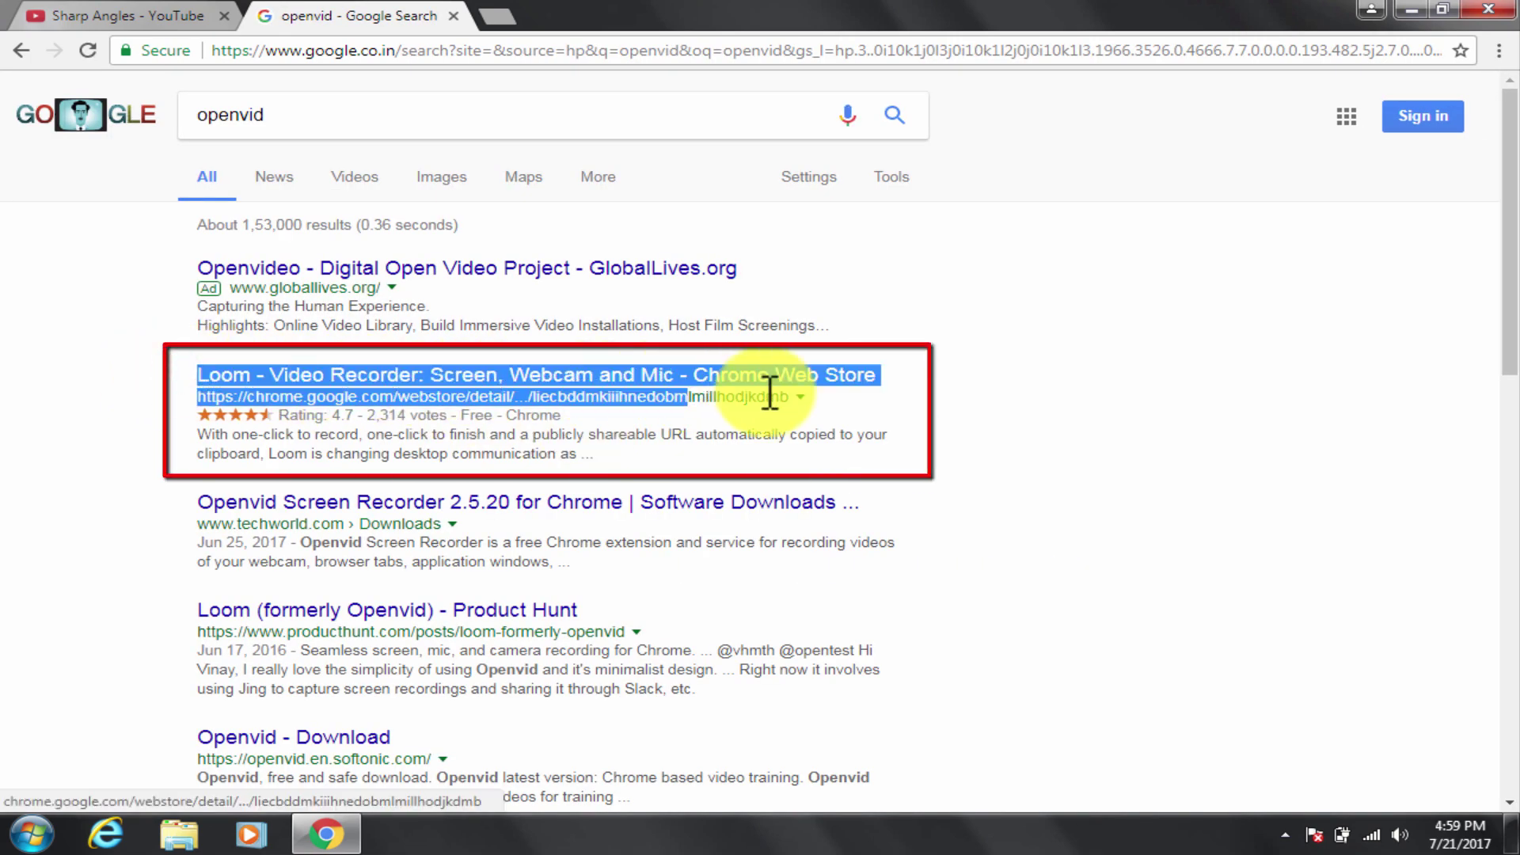
{"action": "left_click", "coordinate": [134, 428]}
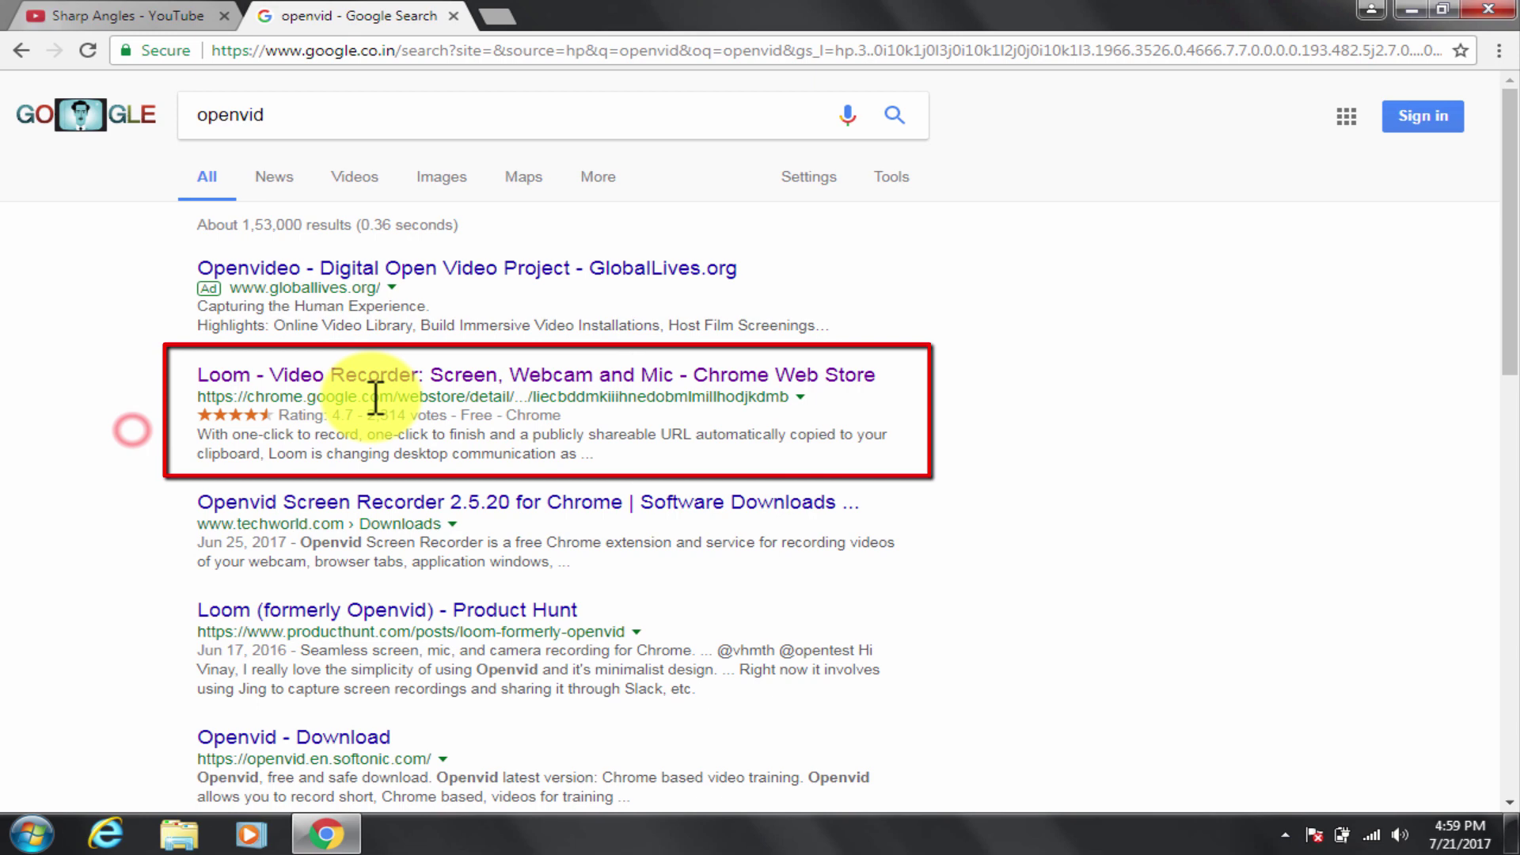
{"action": "left_click", "coordinate": [539, 378]}
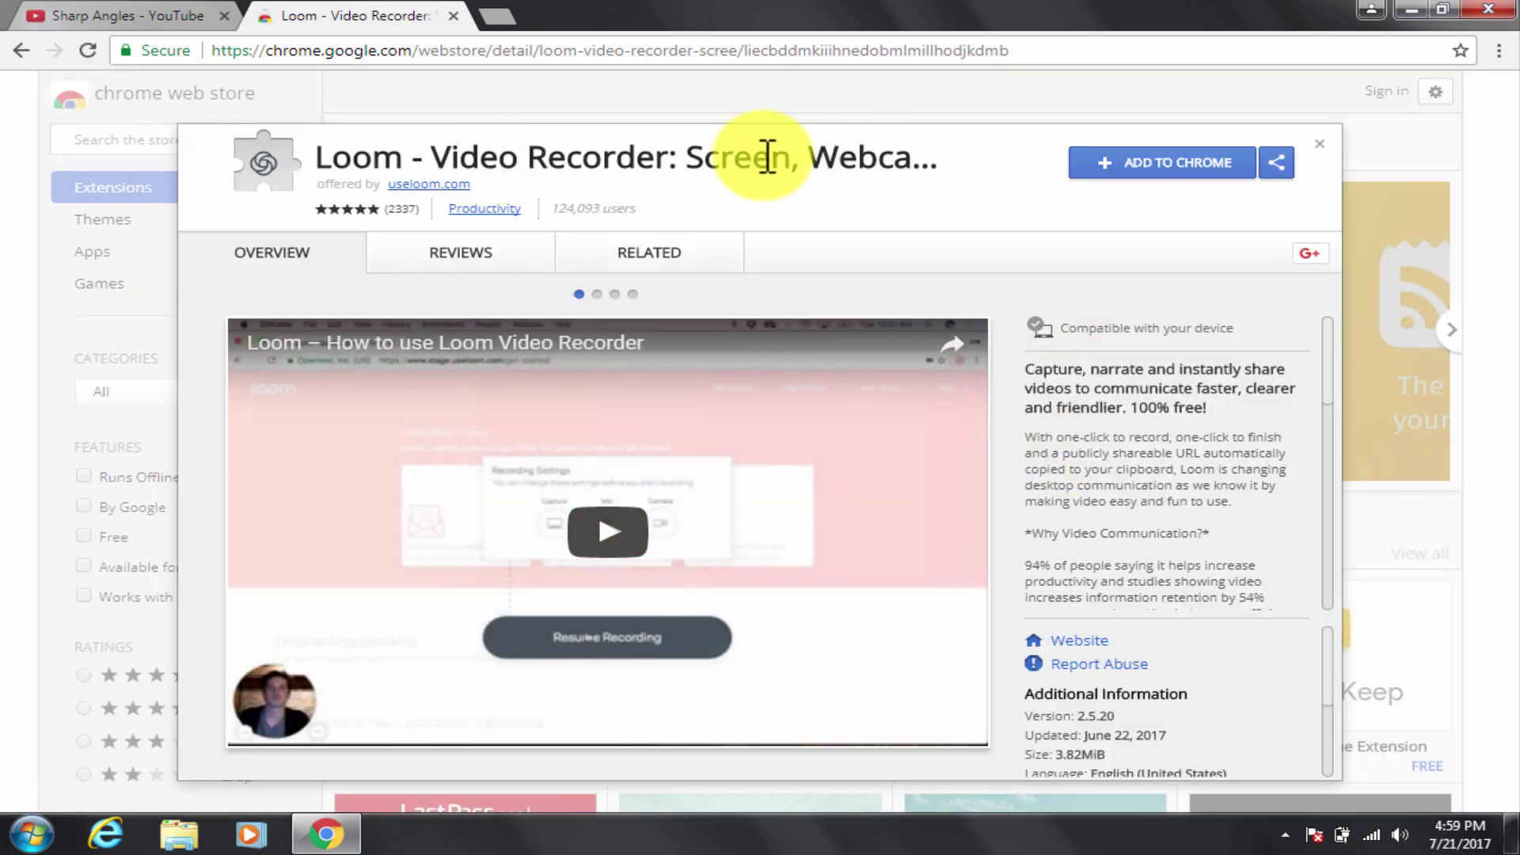
Browse the Loom listing's preview screenshots and play its walkthrough video
{"action": "left_click_drag", "start_coordinate": [737, 156], "coordinate": [945, 163]}
{"action": "left_click", "coordinate": [594, 294]}
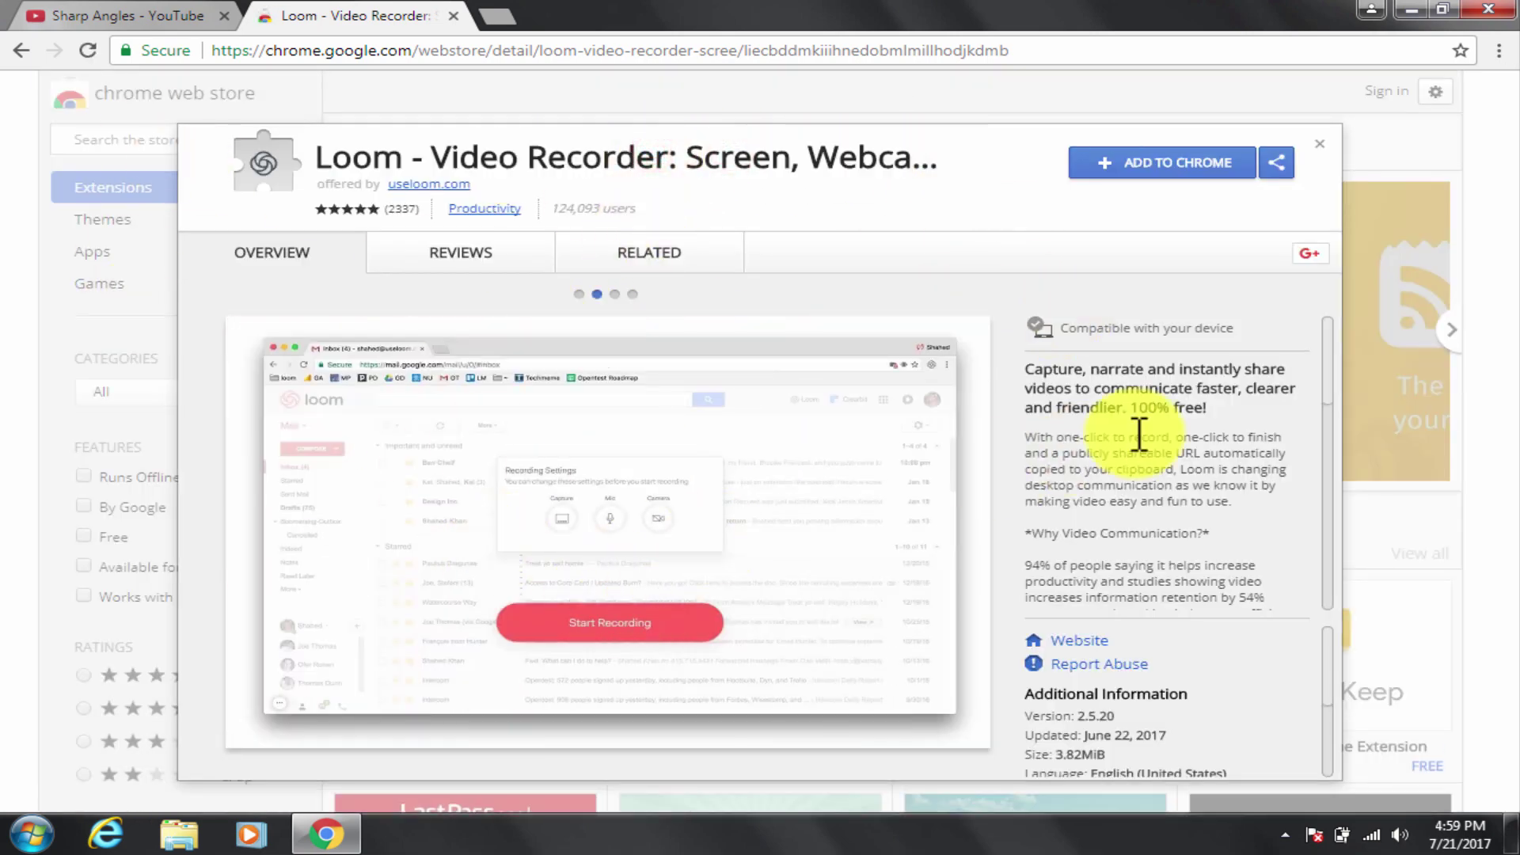
{"action": "left_click_drag", "start_coordinate": [1325, 380], "coordinate": [1323, 615]}
{"action": "left_click", "coordinate": [662, 594]}
{"action": "left_click", "coordinate": [386, 499]}
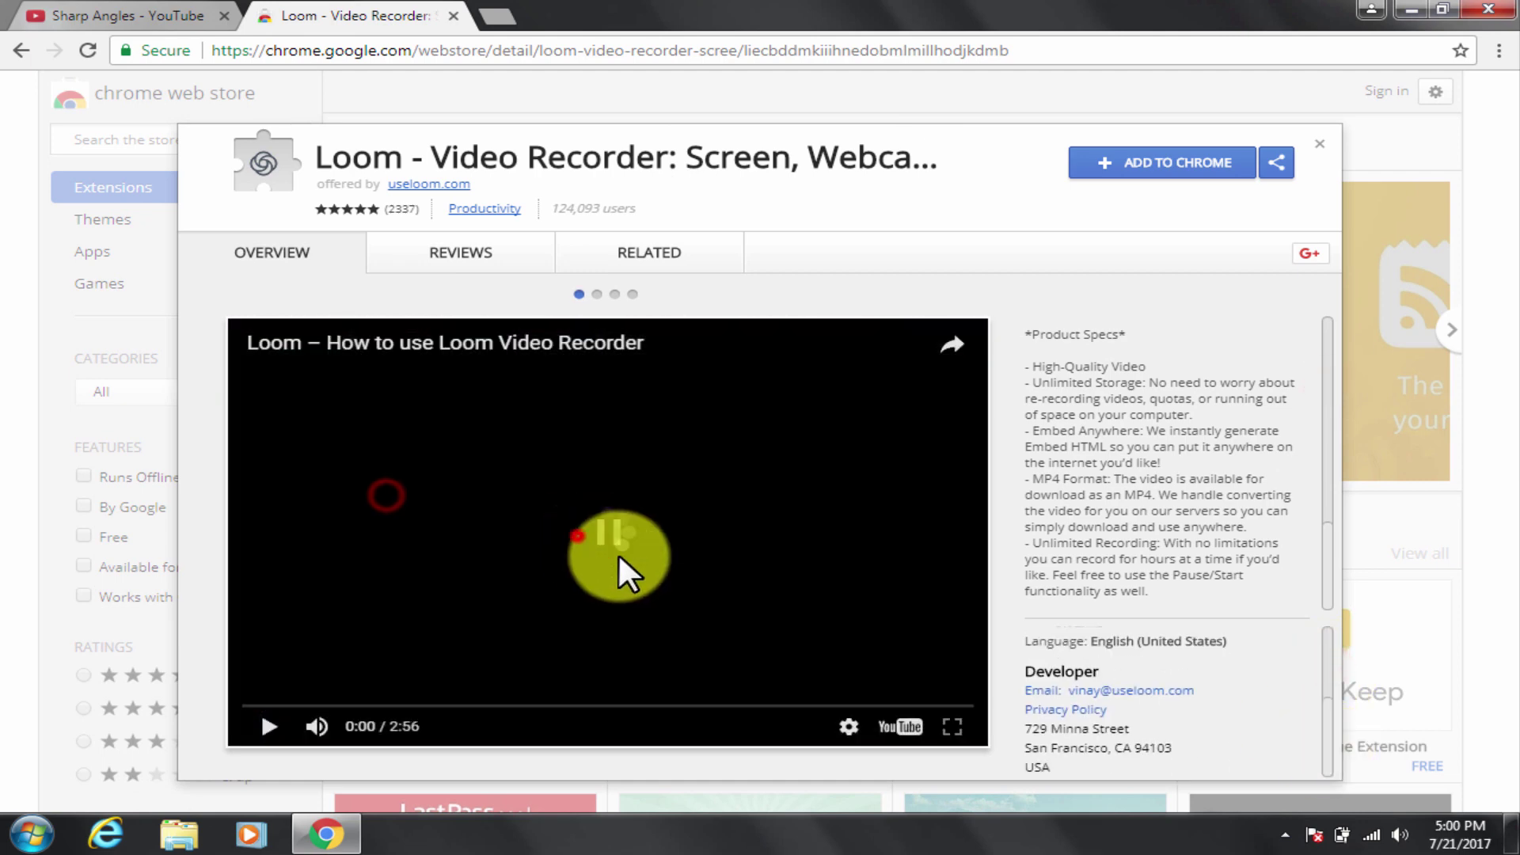
{"action": "left_click", "coordinate": [576, 537]}
{"action": "left_click", "coordinate": [271, 724]}
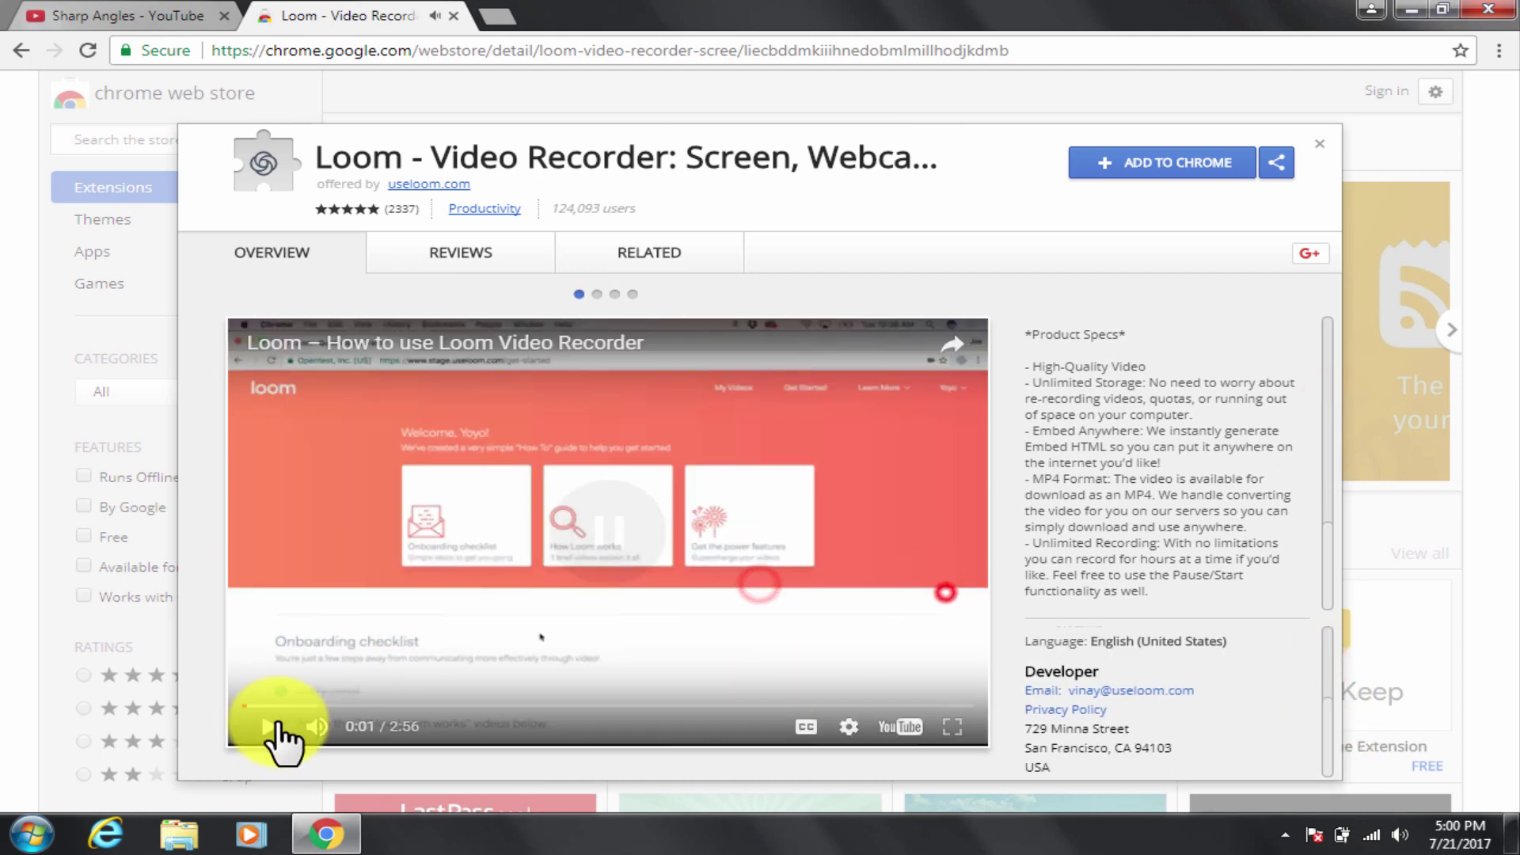
{"action": "left_click", "coordinate": [951, 726]}
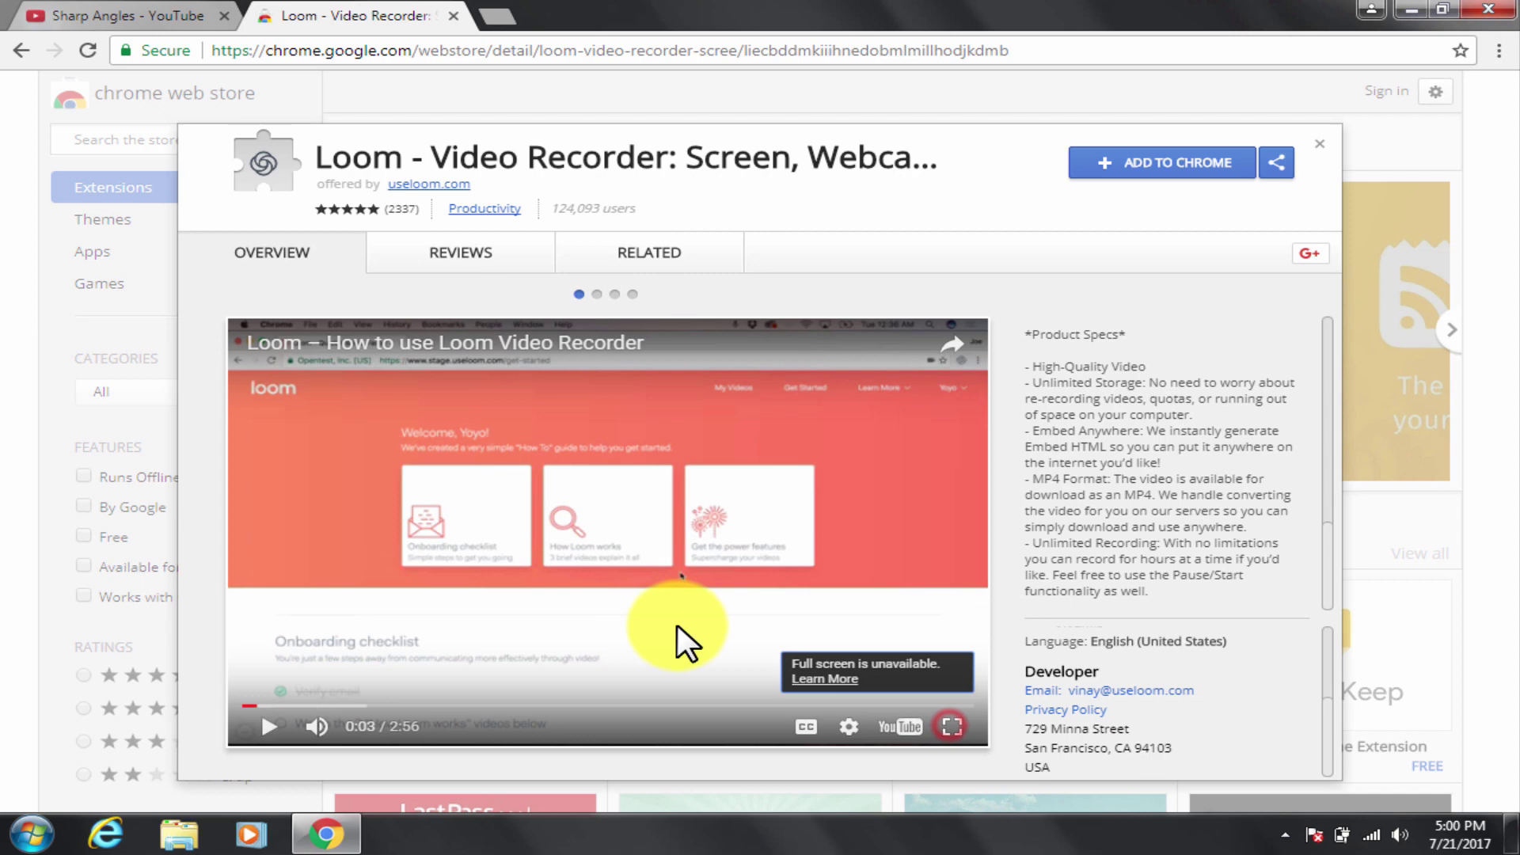
Review the Reviews and Related sections, then confirm adding the Loom extension to Chrome
{"action": "left_click", "coordinate": [460, 253]}
{"action": "left_click", "coordinate": [307, 247]}
{"action": "left_click", "coordinate": [653, 250]}
{"action": "left_click", "coordinate": [273, 251]}
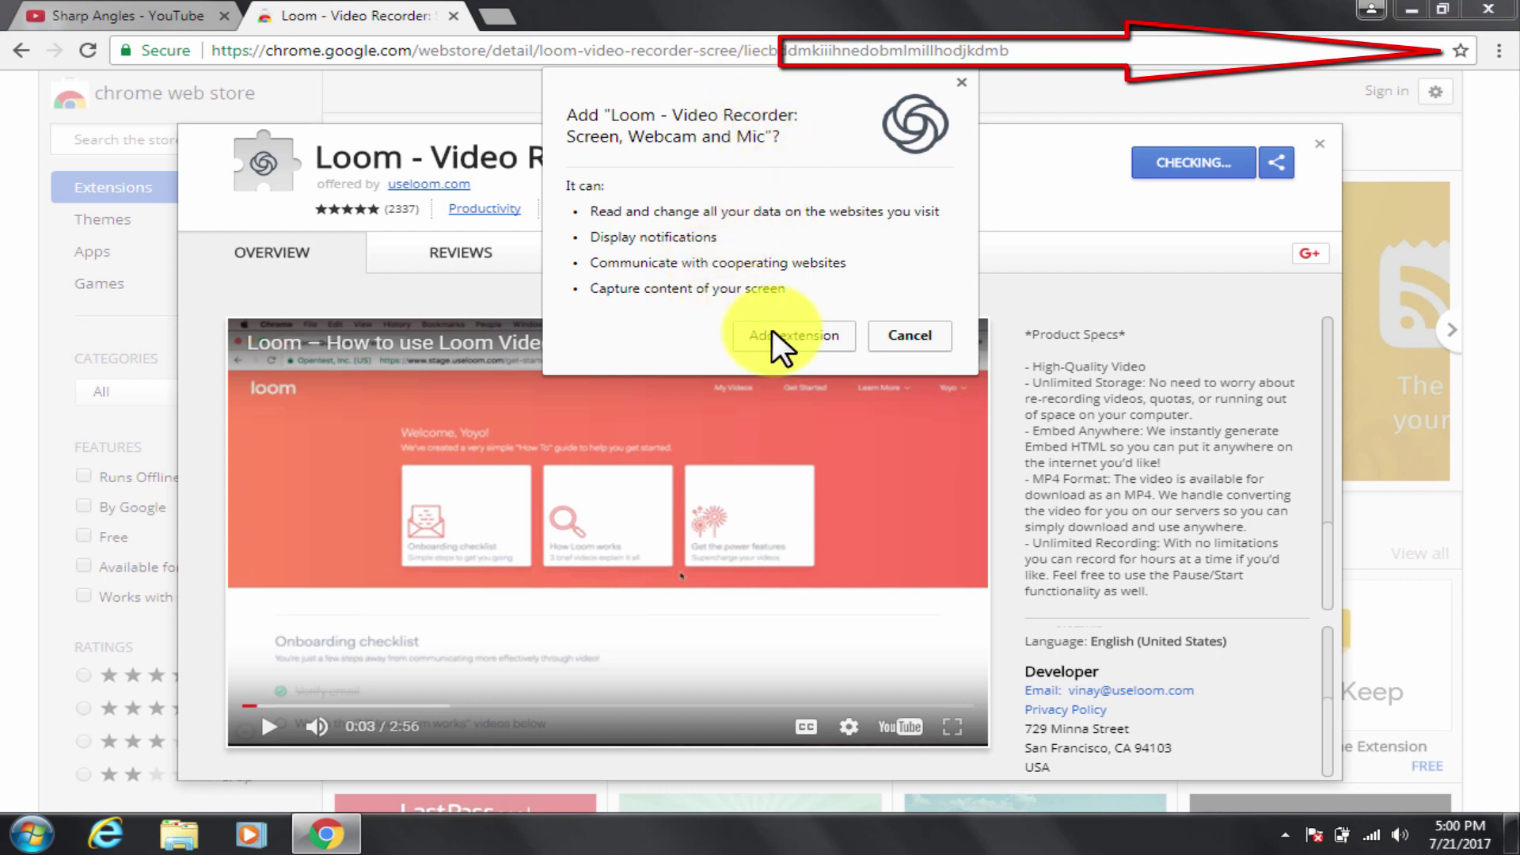
{"action": "left_click", "coordinate": [792, 336]}
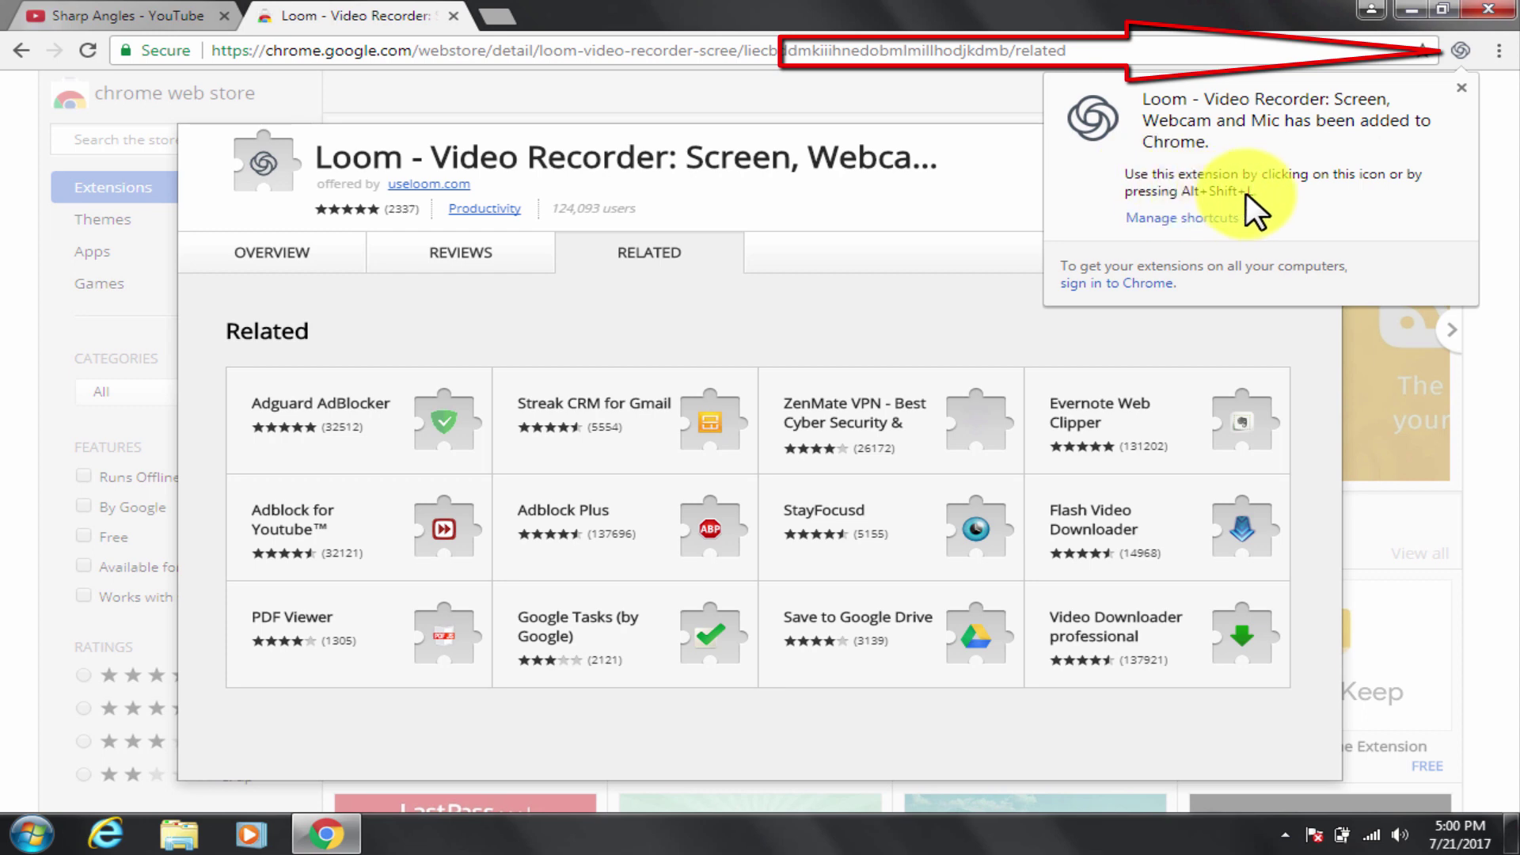
Dismiss the extension-added notice, search 'opentest.co' and open the Loom - Quick Videos site
{"action": "left_click", "coordinate": [1462, 89]}
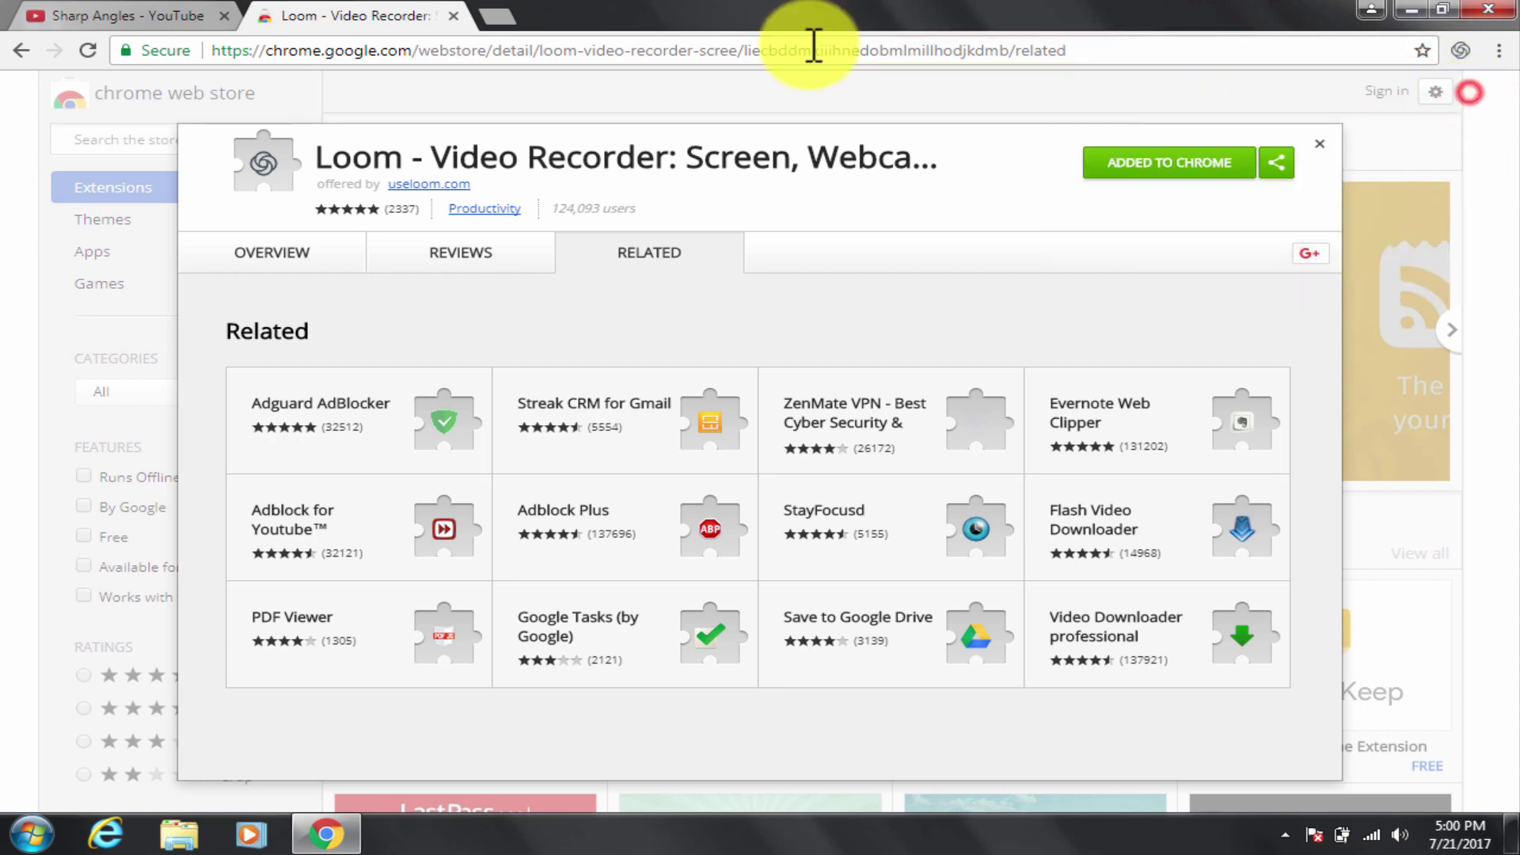
{"action": "left_click", "coordinate": [498, 18]}
{"action": "type", "text": "open"}
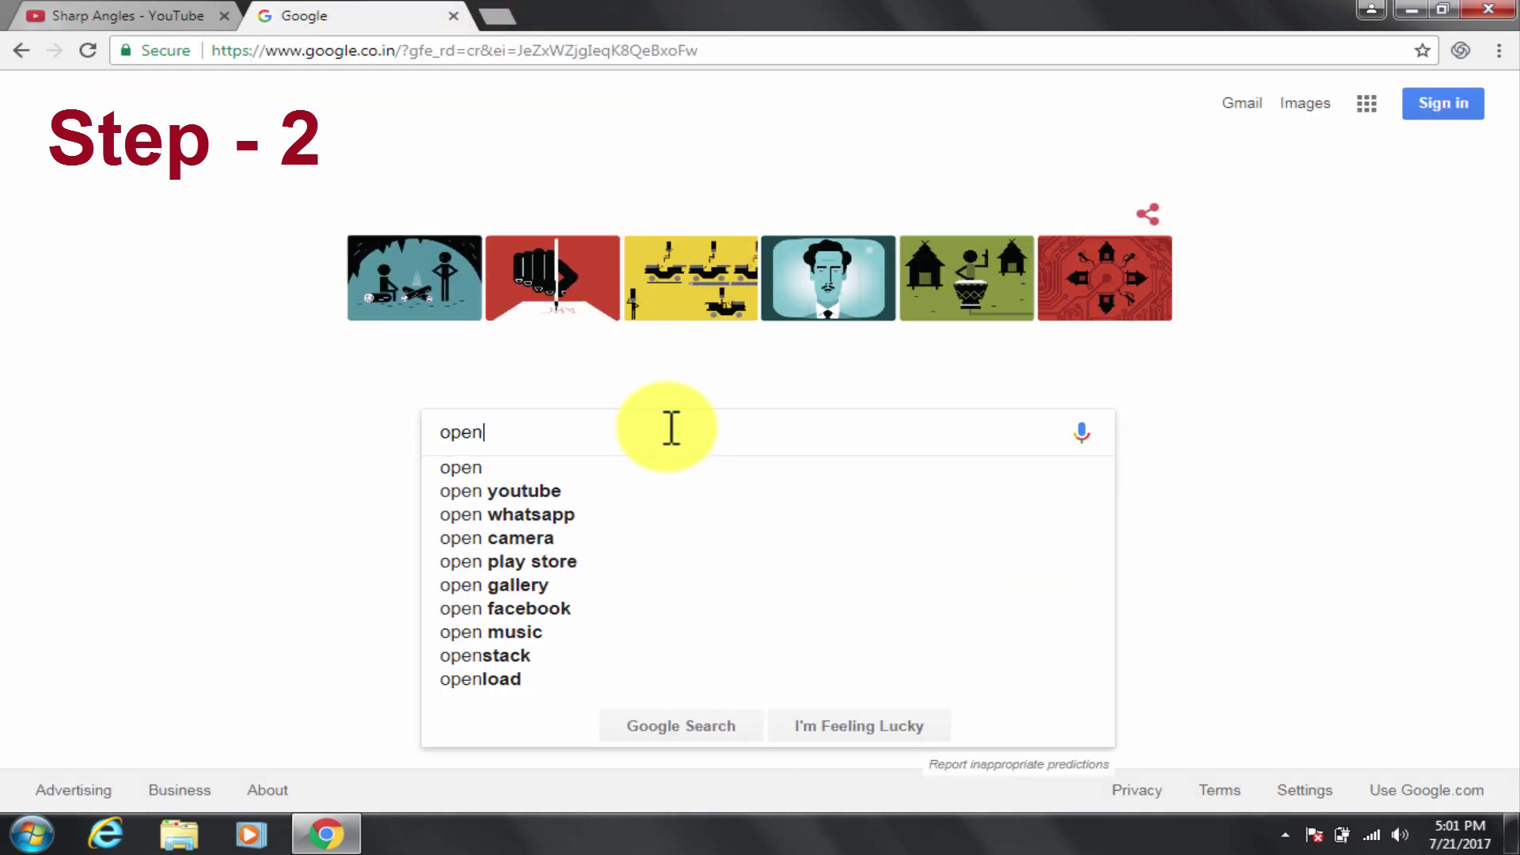
{"action": "type", "text": "test.co"}
{"action": "key", "text": "Return"}
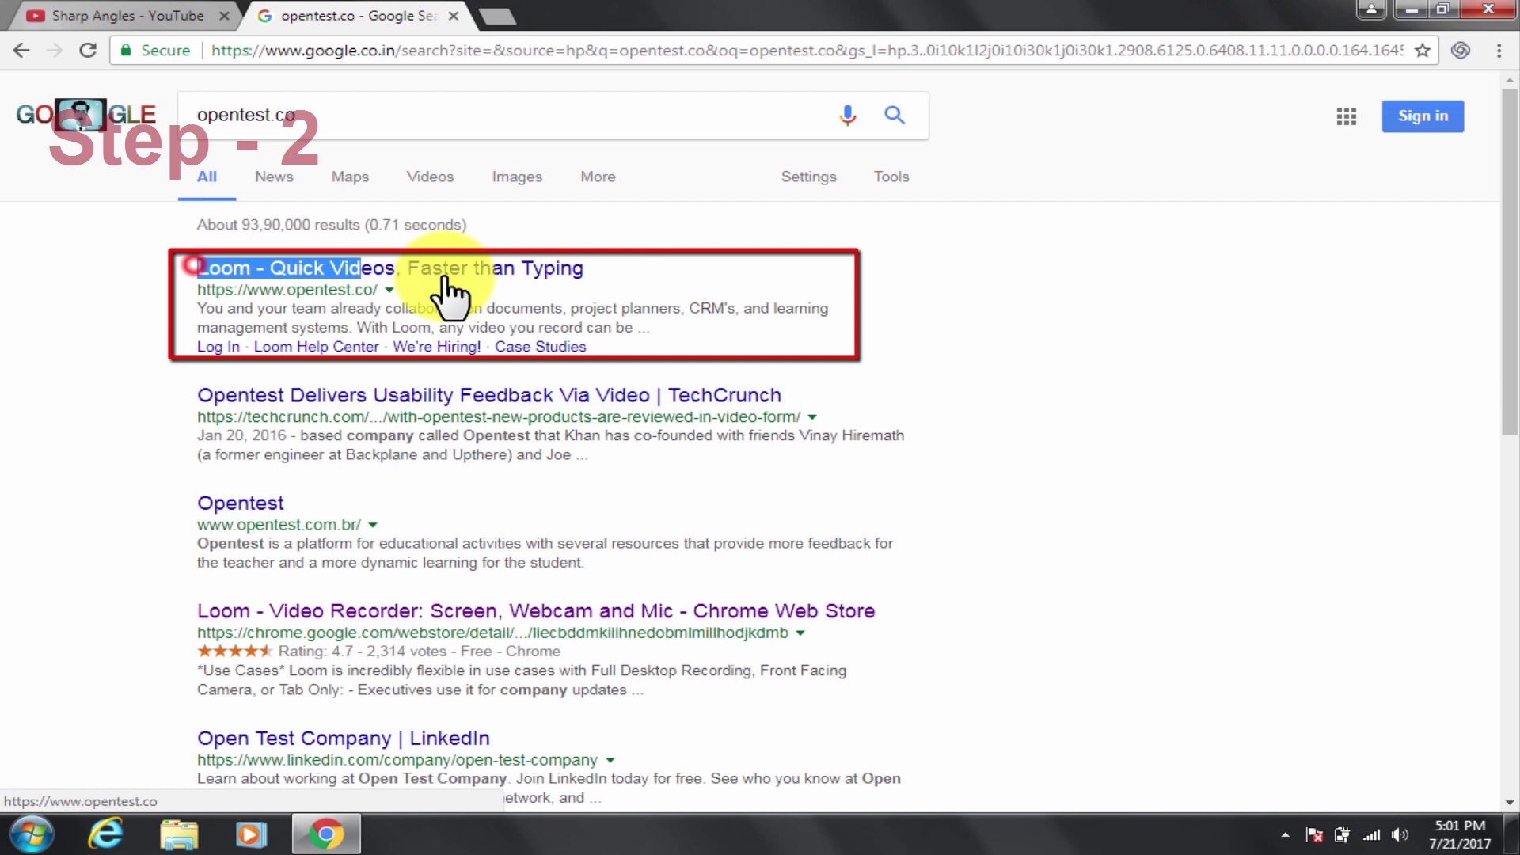
{"action": "left_click_drag", "start_coordinate": [214, 273], "coordinate": [652, 270]}
{"action": "left_click", "coordinate": [653, 270]}
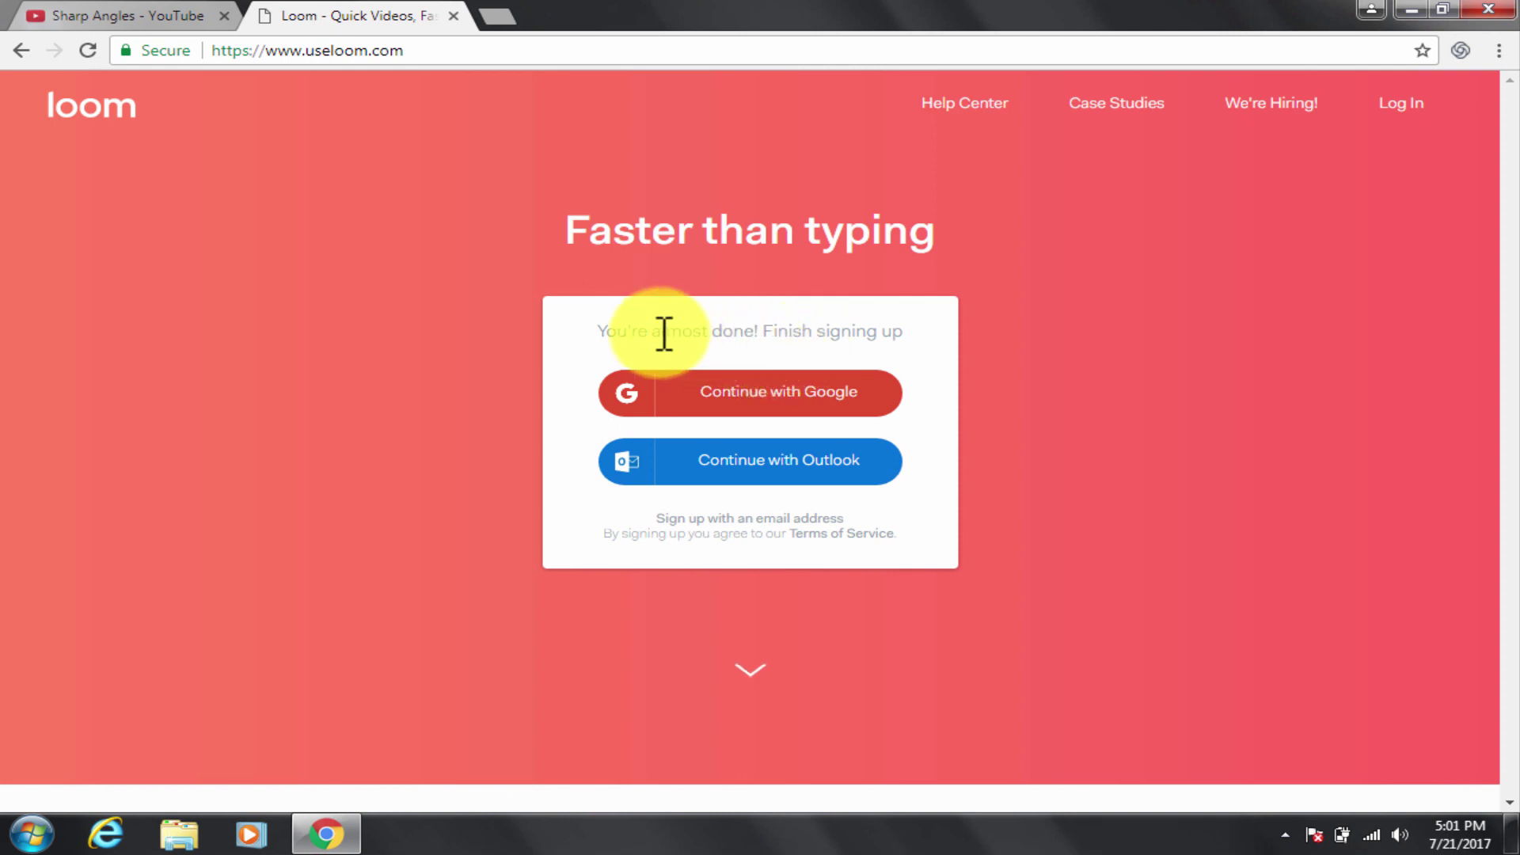
Continue with Google and choose the account to finish Loom sign-up
{"action": "mouse_move", "coordinate": [601, 330]}
{"action": "left_mouse_down"}
{"action": "mouse_move", "coordinate": [821, 341]}
{"action": "mouse_move", "coordinate": [908, 323]}
{"action": "left_mouse_up"}
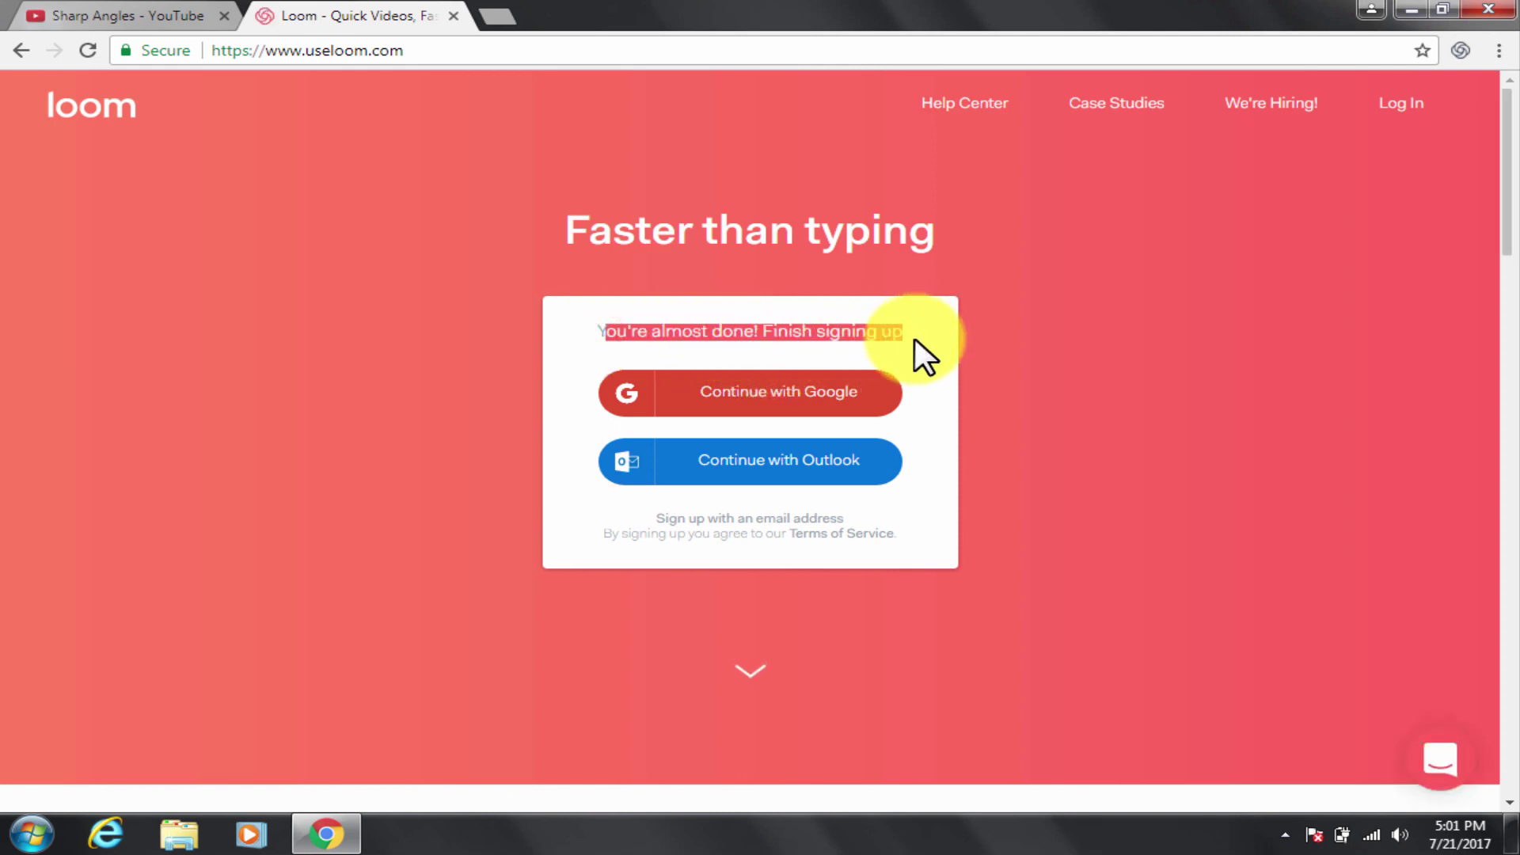
{"action": "left_click", "coordinate": [916, 338]}
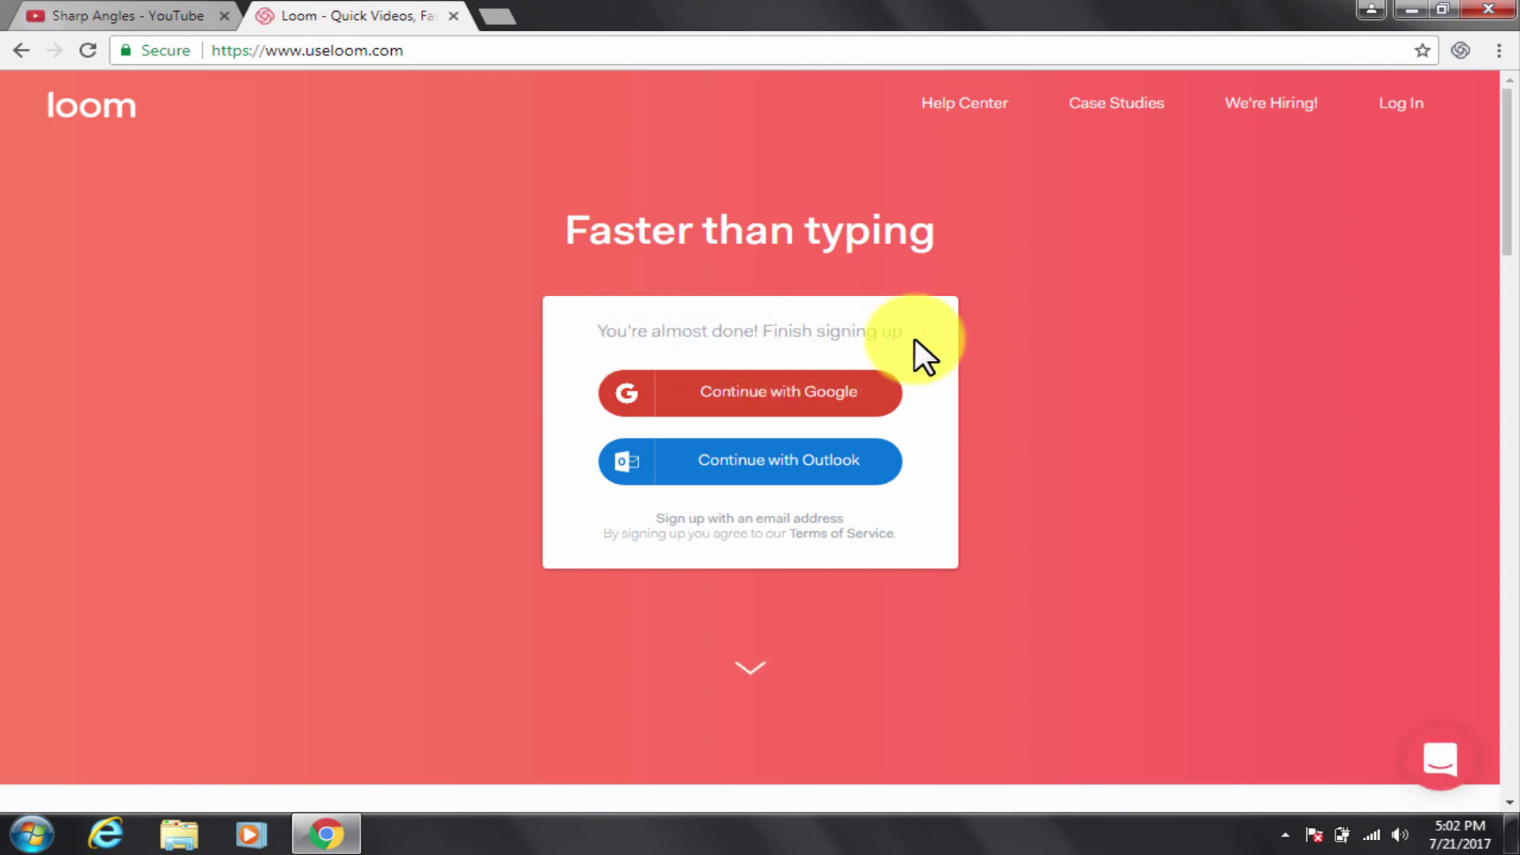
{"action": "left_click", "coordinate": [773, 390]}
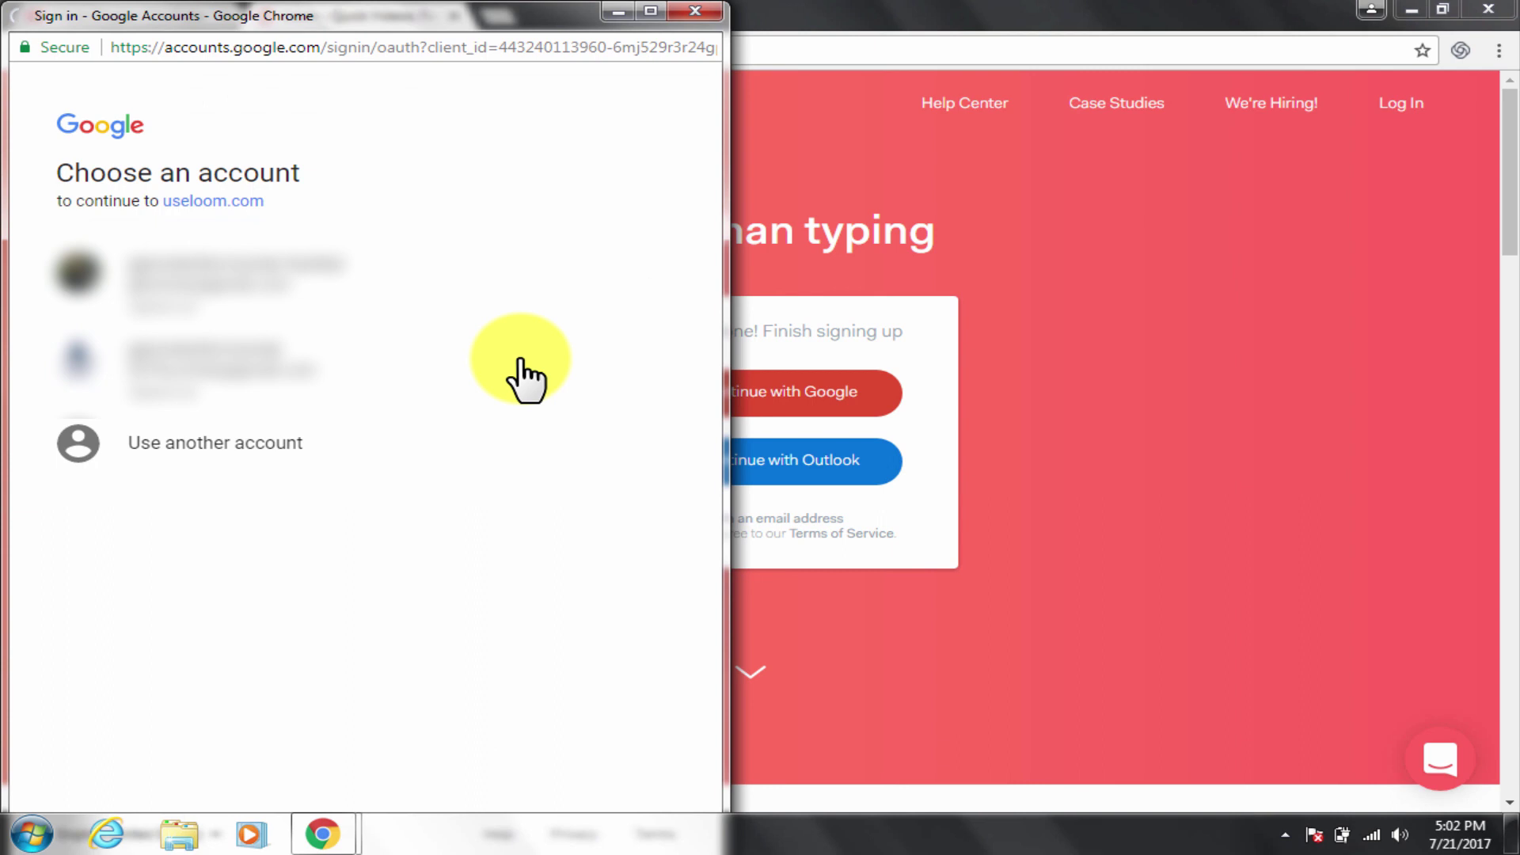
{"action": "left_click", "coordinate": [204, 373]}
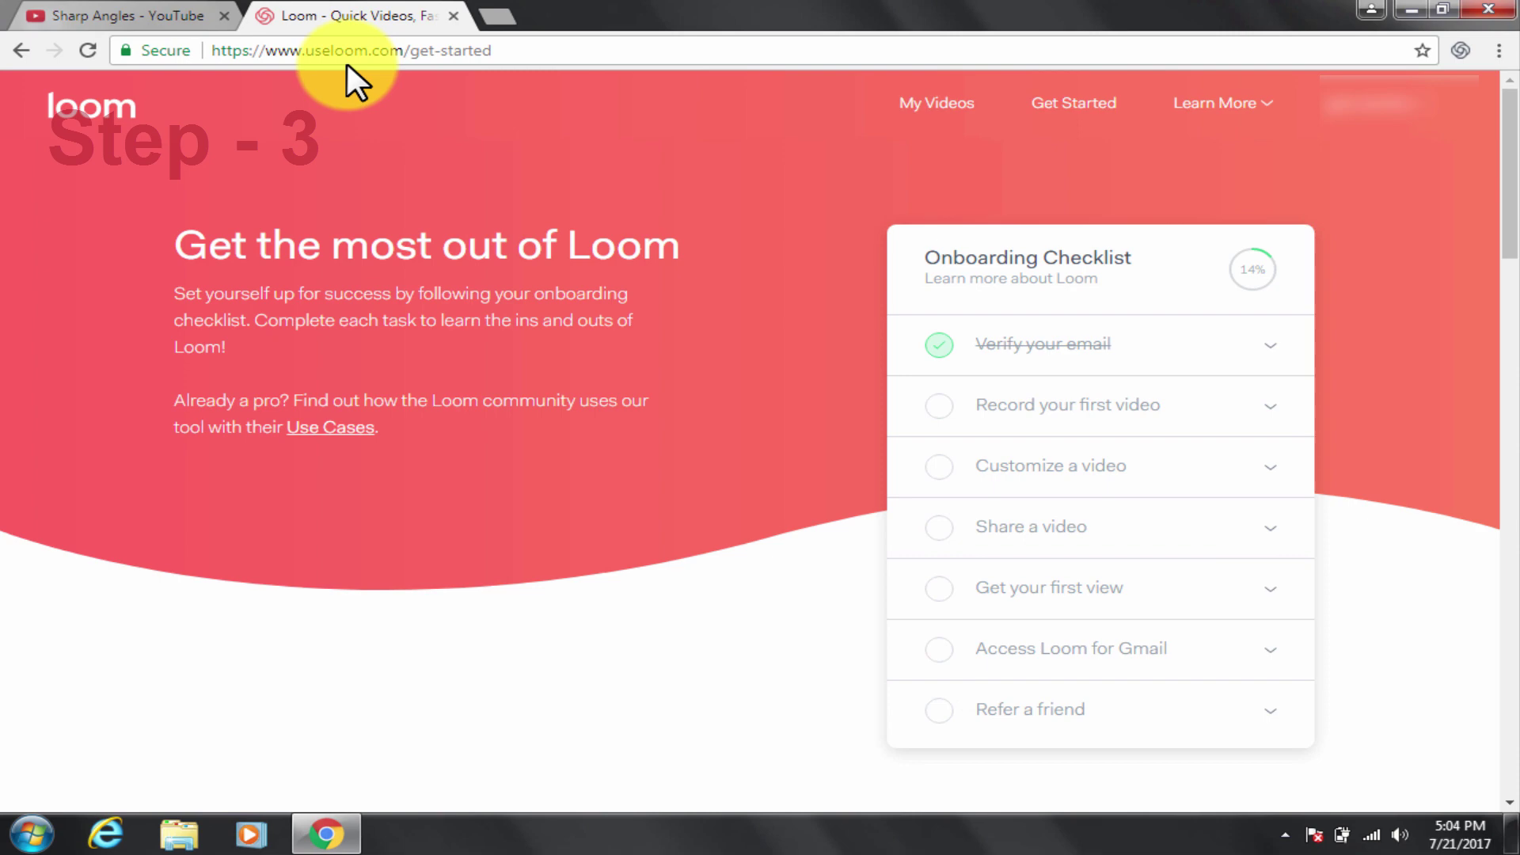
Open a new browser tab and load the Google home page
{"action": "left_click", "coordinate": [498, 14]}
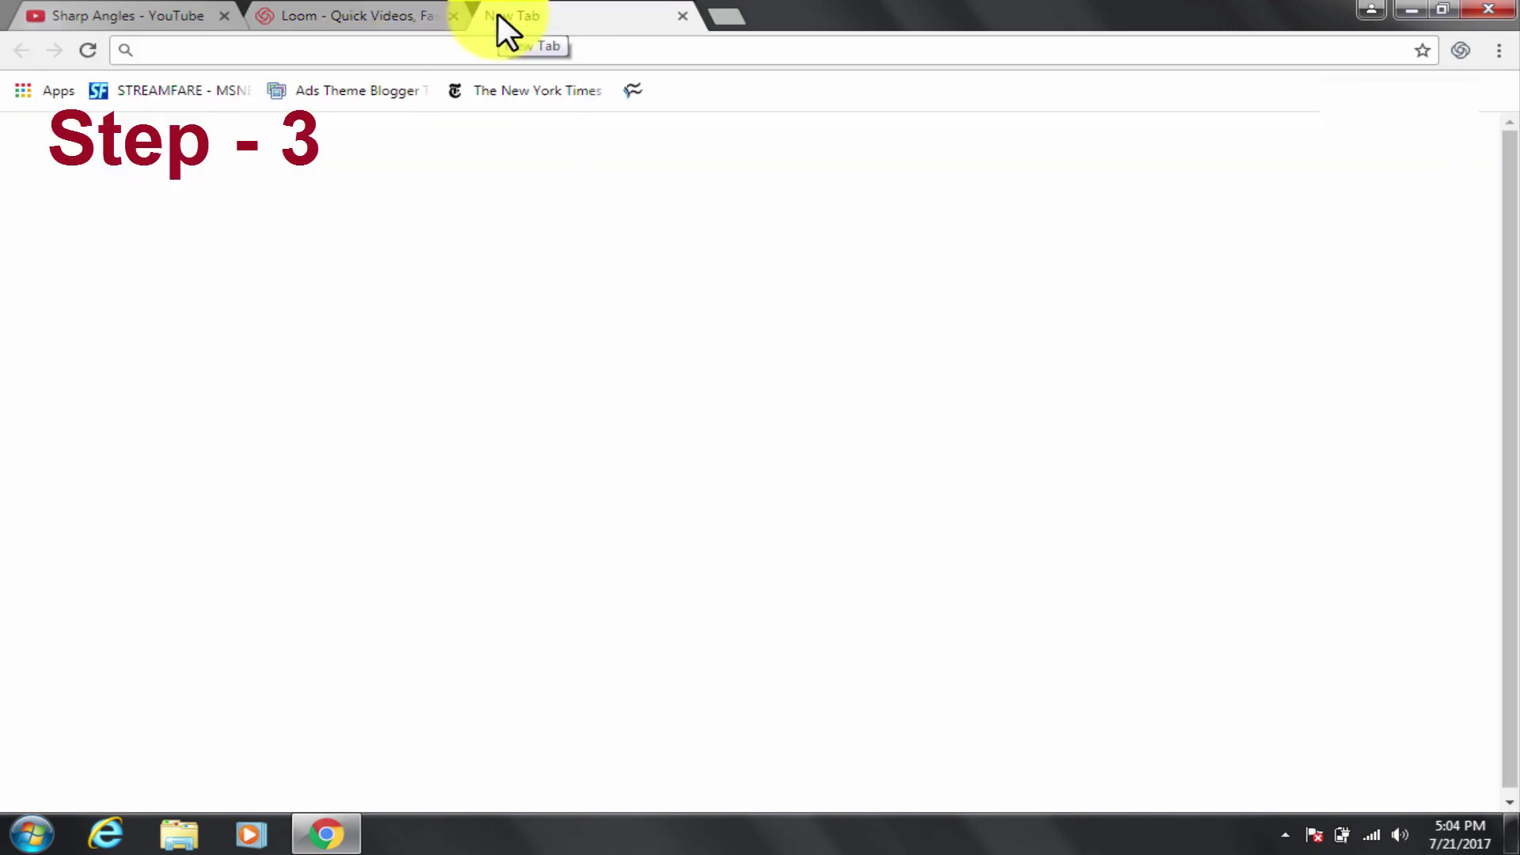
{"action": "type", "text": "google.com"}
{"action": "key", "text": "Return"}
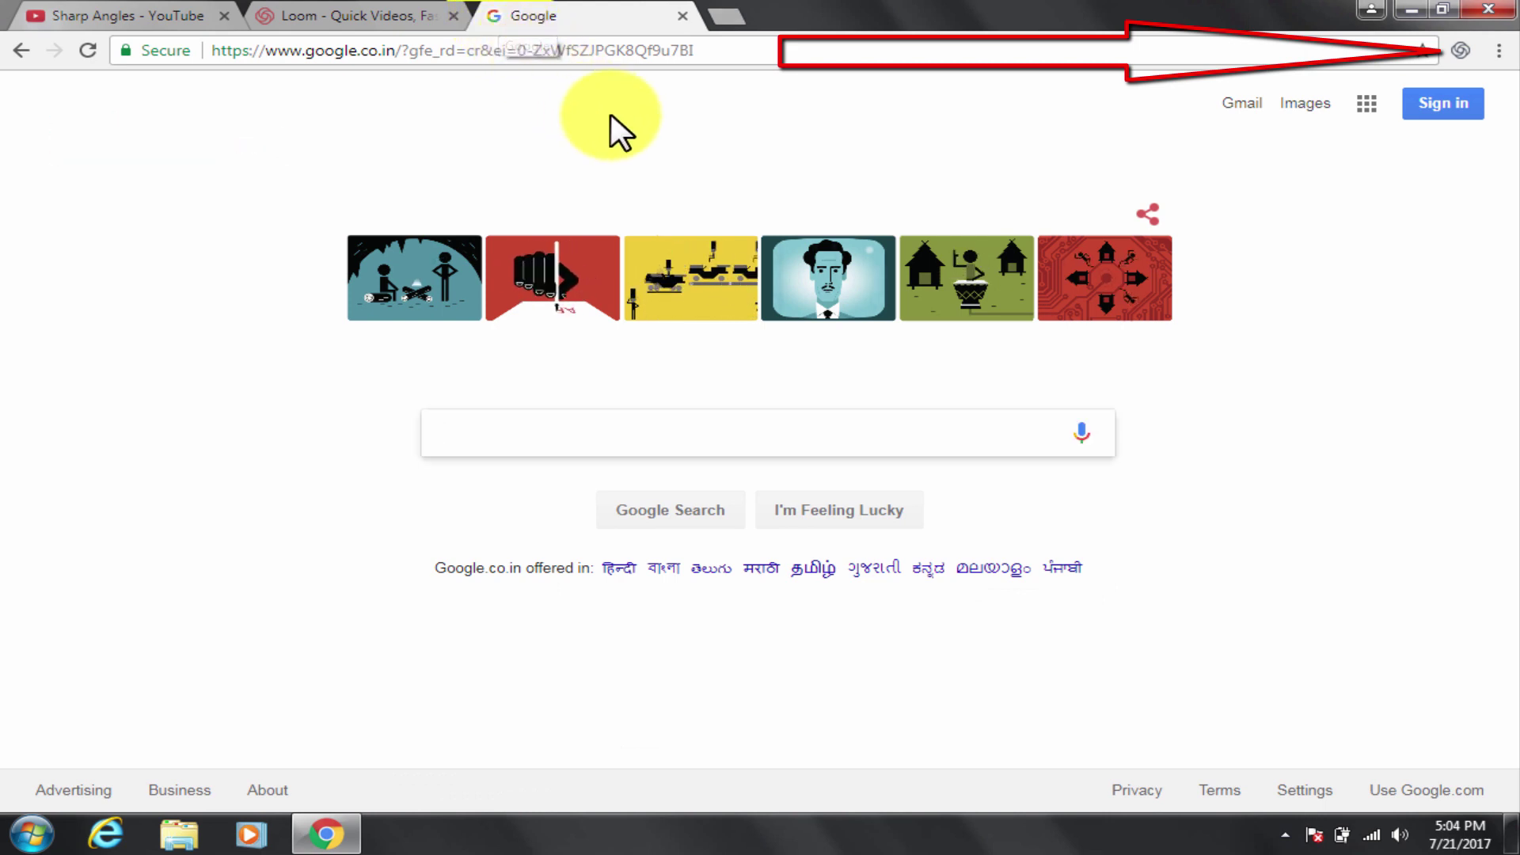
Launch the Loom extension with One-Click Access and allow camera and microphone use
{"action": "left_click", "coordinate": [1463, 53]}
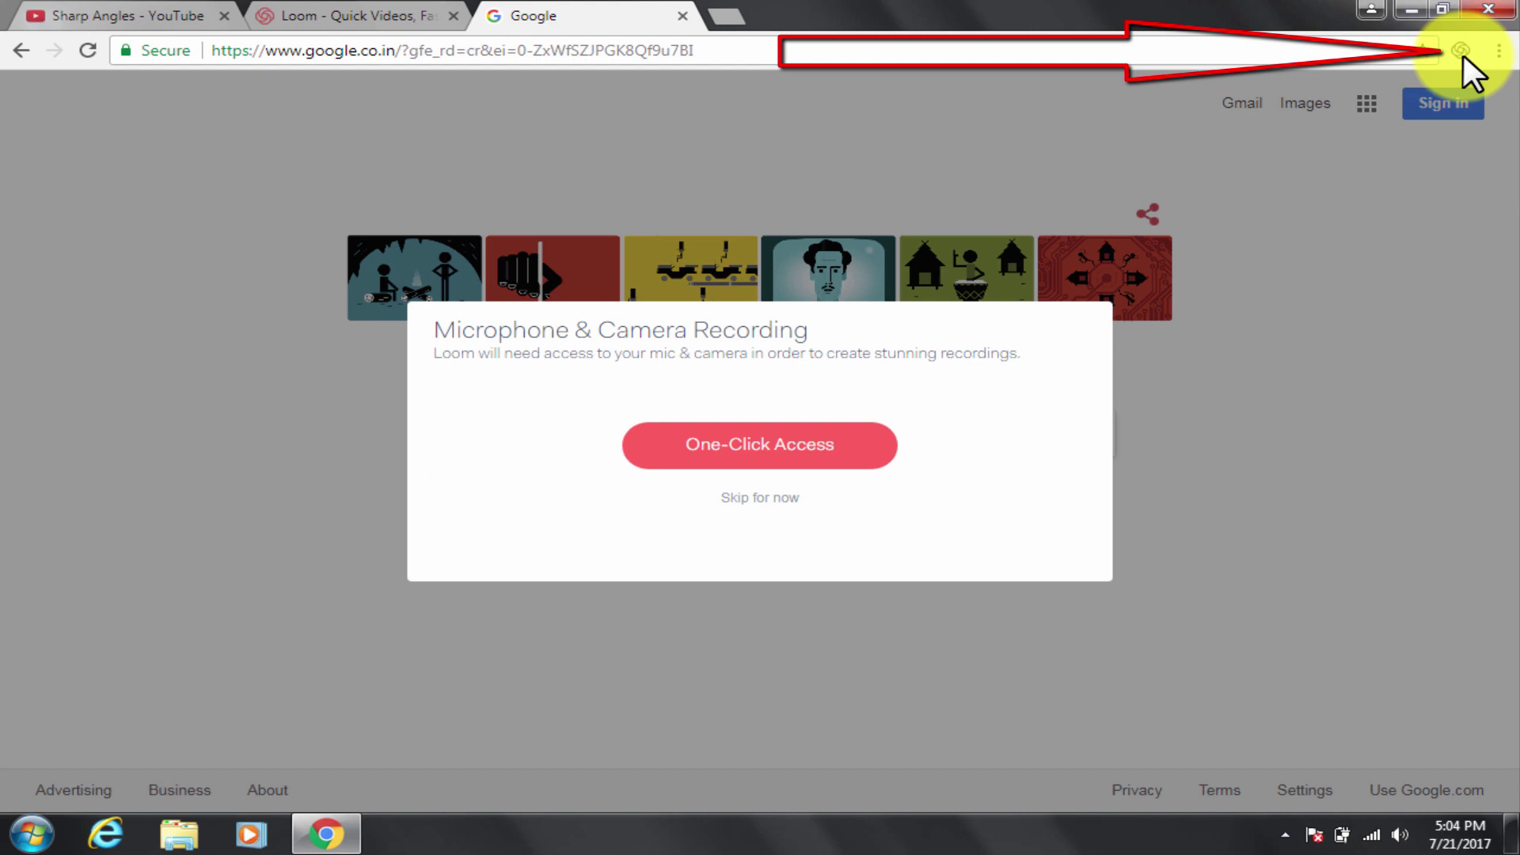
{"action": "left_click", "coordinate": [793, 445]}
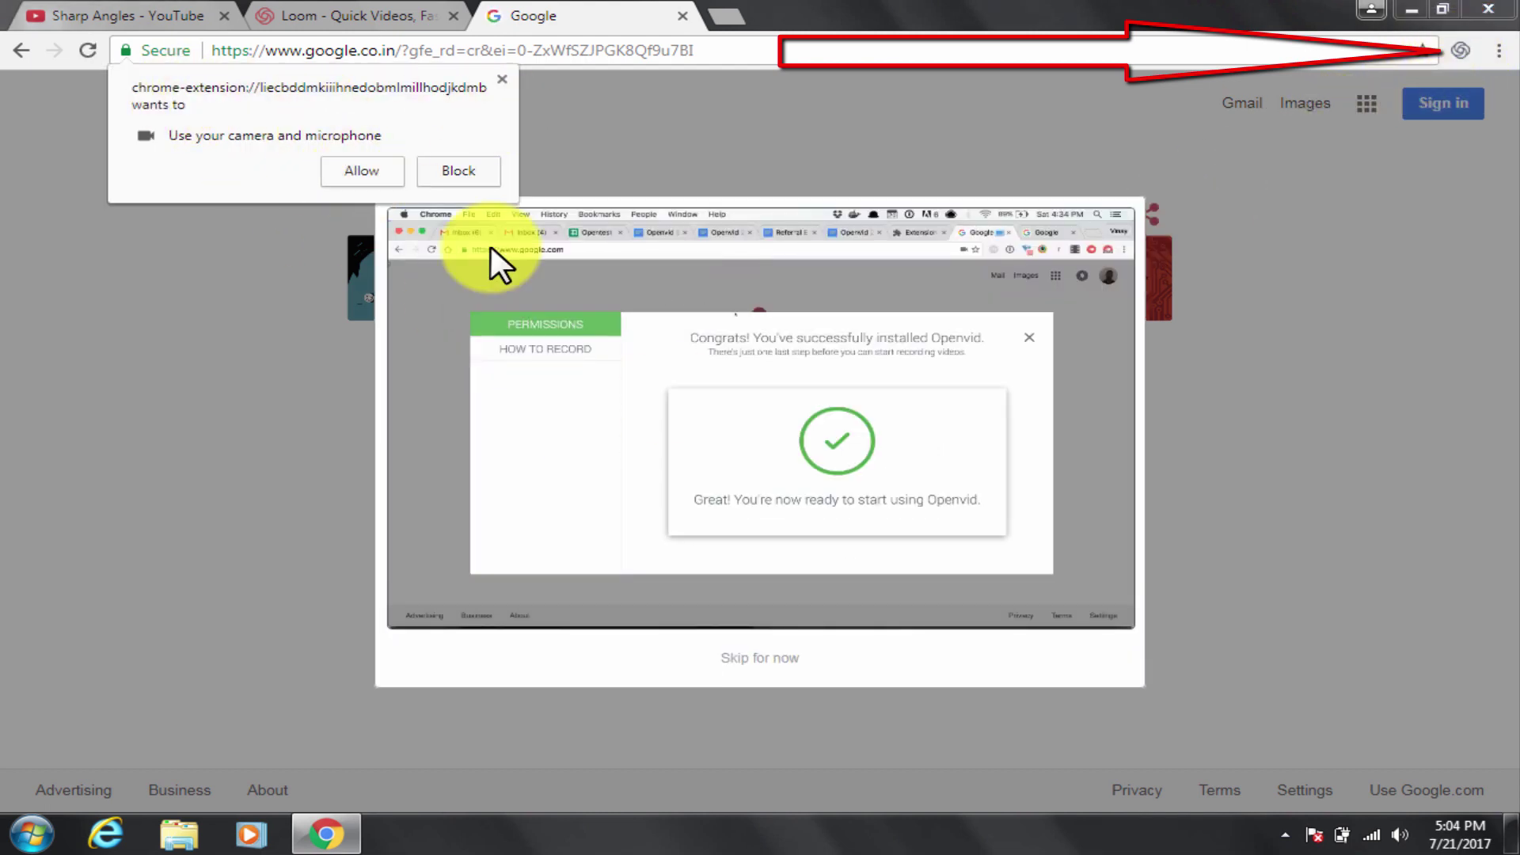
{"action": "left_click", "coordinate": [347, 173]}
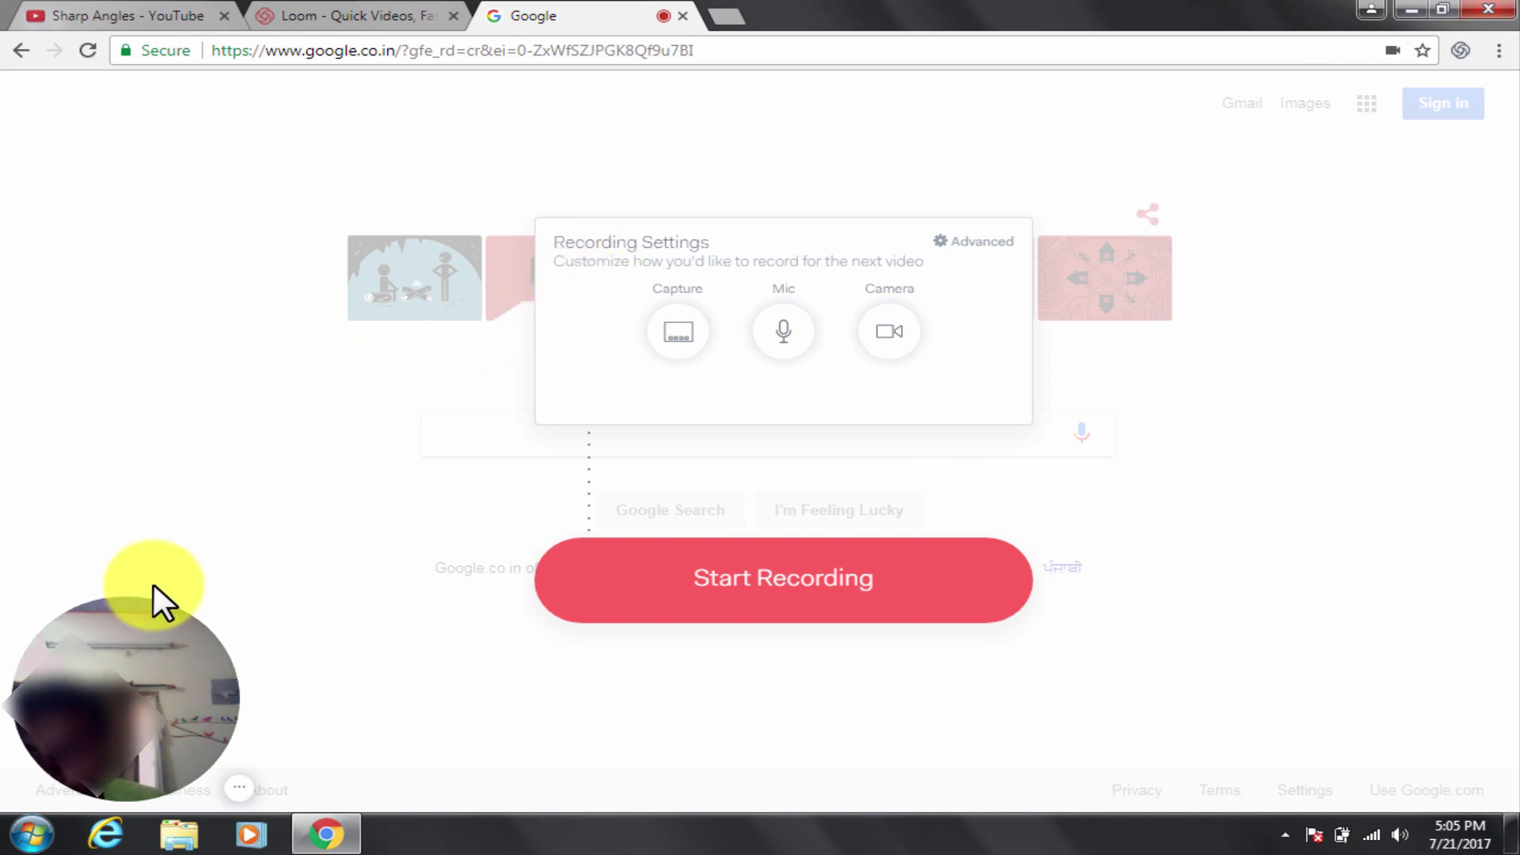
{"action": "mouse_move", "coordinate": [125, 699]}
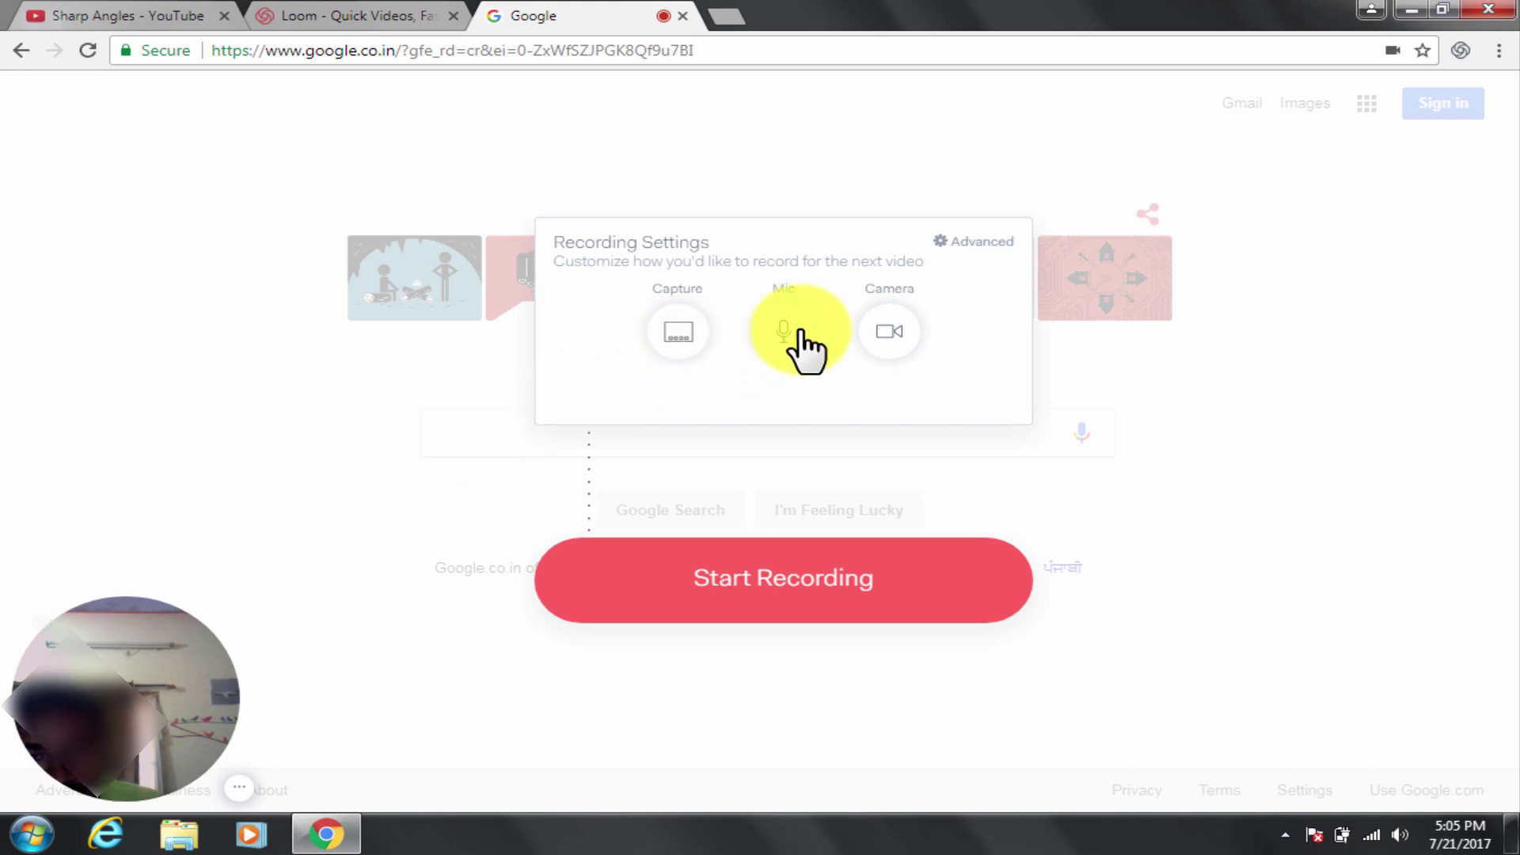
Close the webcam bubble, choose the laptop's integrated webcam, then turn the preview off again
{"action": "left_click", "coordinate": [44, 625]}
{"action": "left_click", "coordinate": [889, 332]}
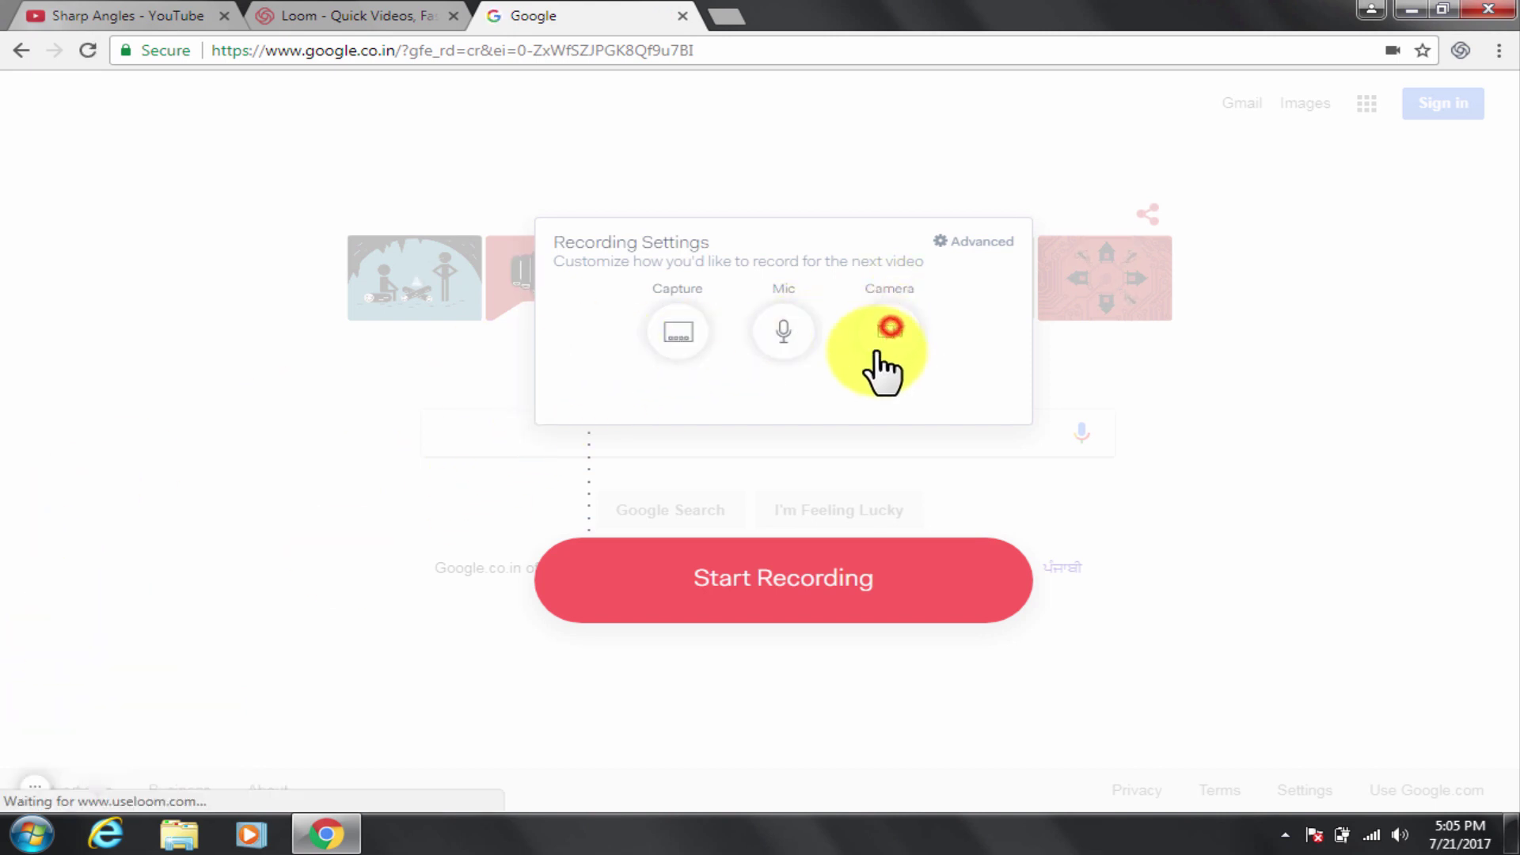
{"action": "left_click", "coordinate": [1007, 415]}
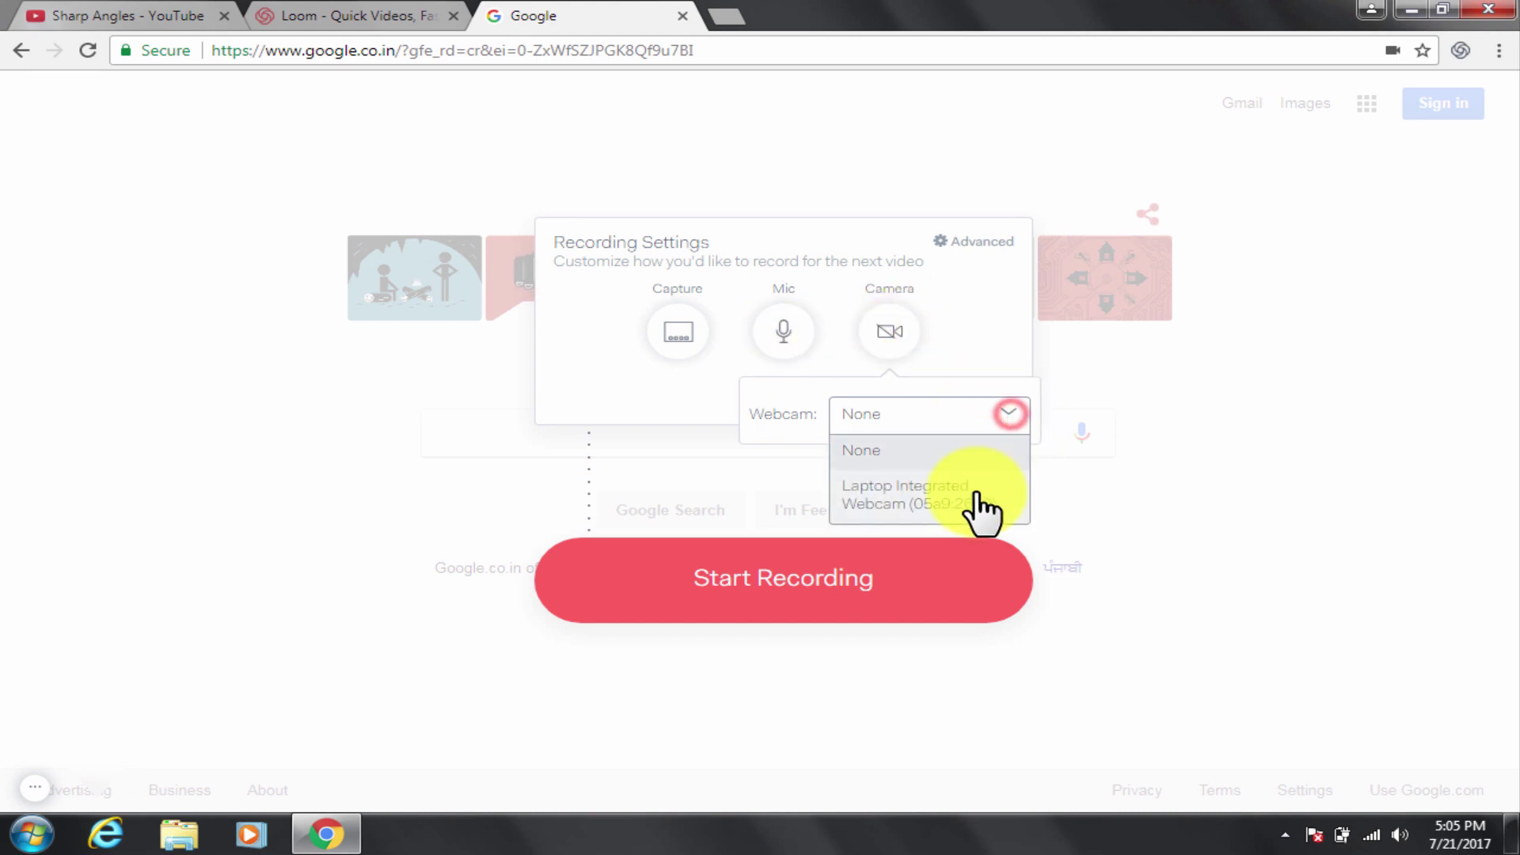
{"action": "left_click", "coordinate": [978, 492]}
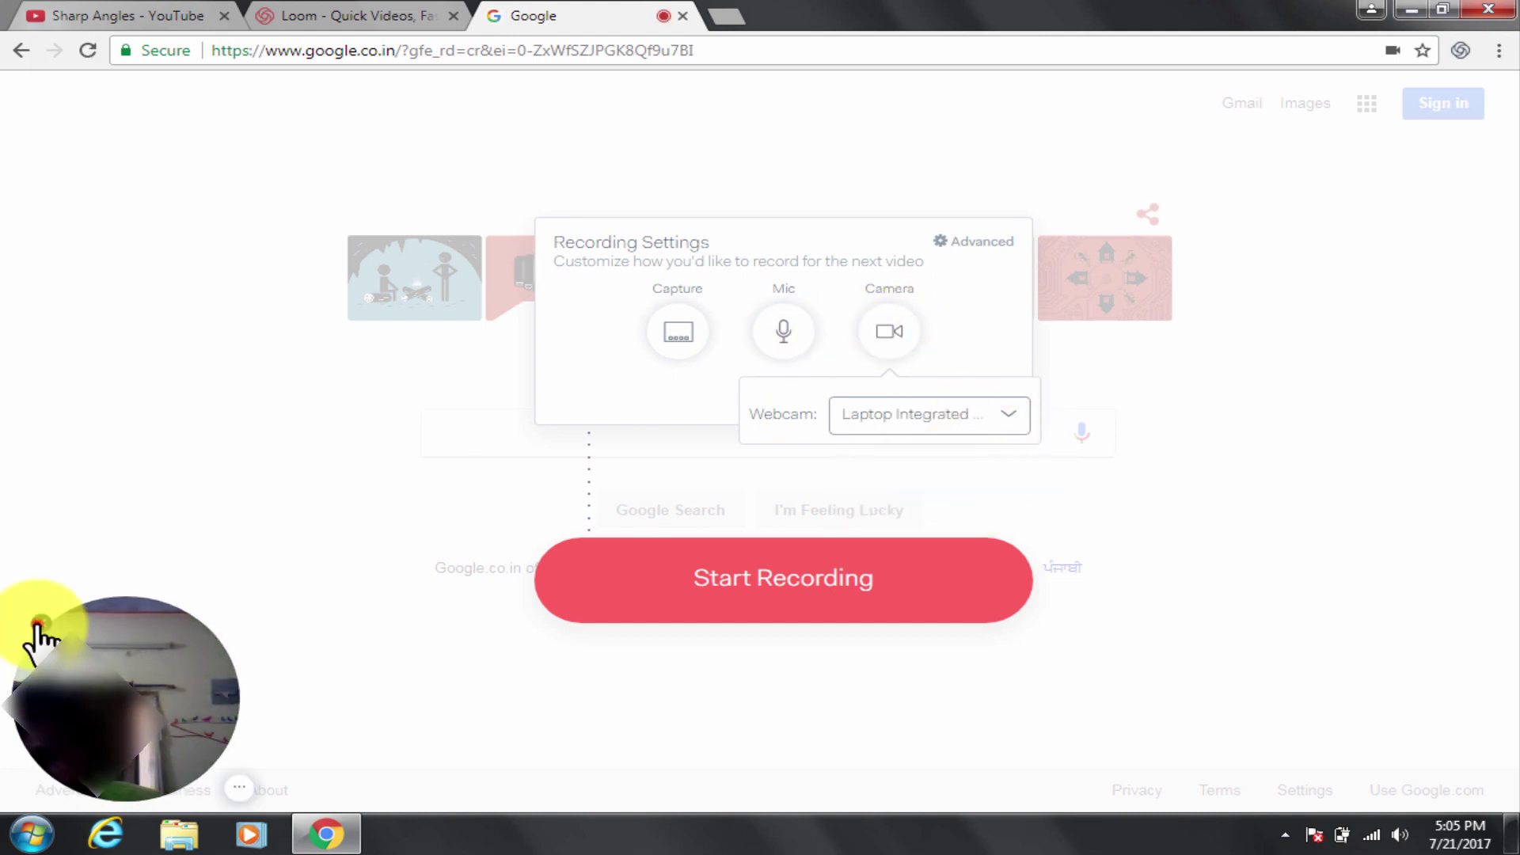
{"action": "left_click", "coordinate": [37, 625]}
Keep the default microphone and capture mode, and cancel the Advanced default settings unchanged
{"action": "left_click", "coordinate": [780, 346]}
{"action": "left_click", "coordinate": [904, 413]}
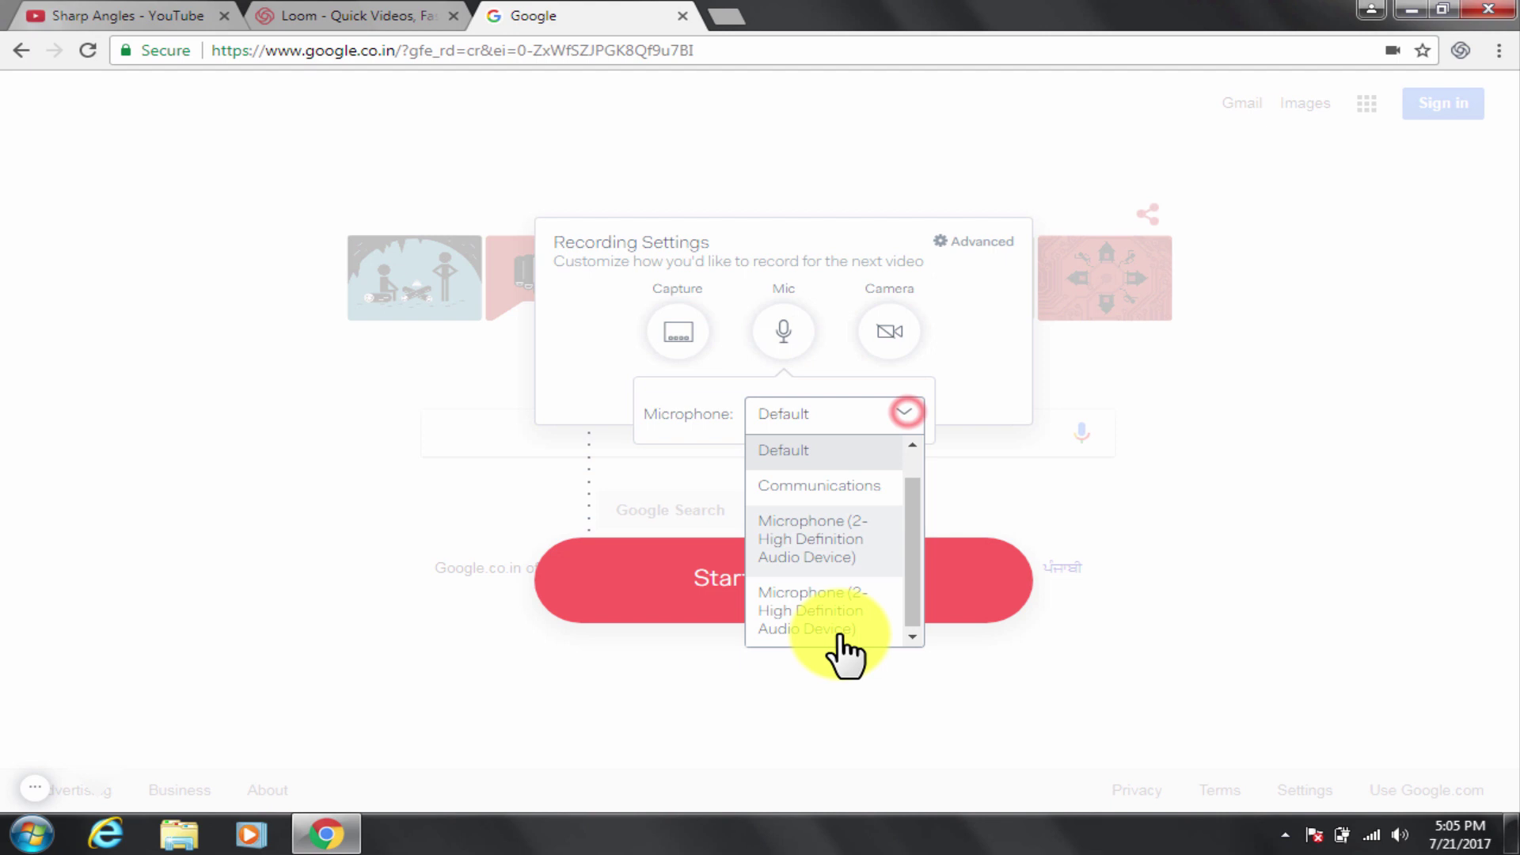
{"action": "left_click", "coordinate": [614, 321]}
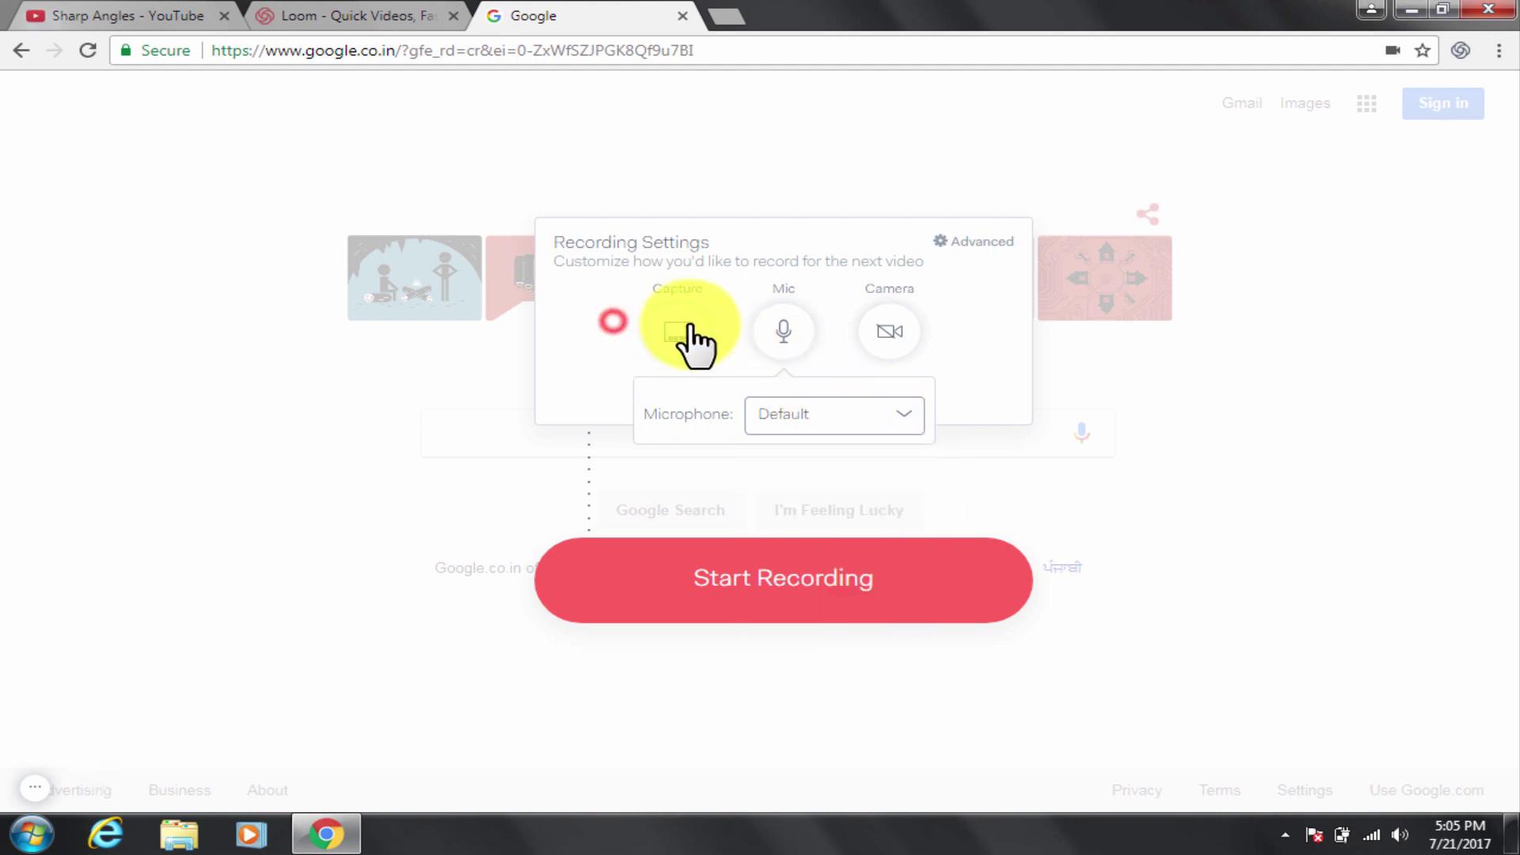
{"action": "left_click", "coordinate": [690, 328]}
{"action": "left_click", "coordinate": [689, 335]}
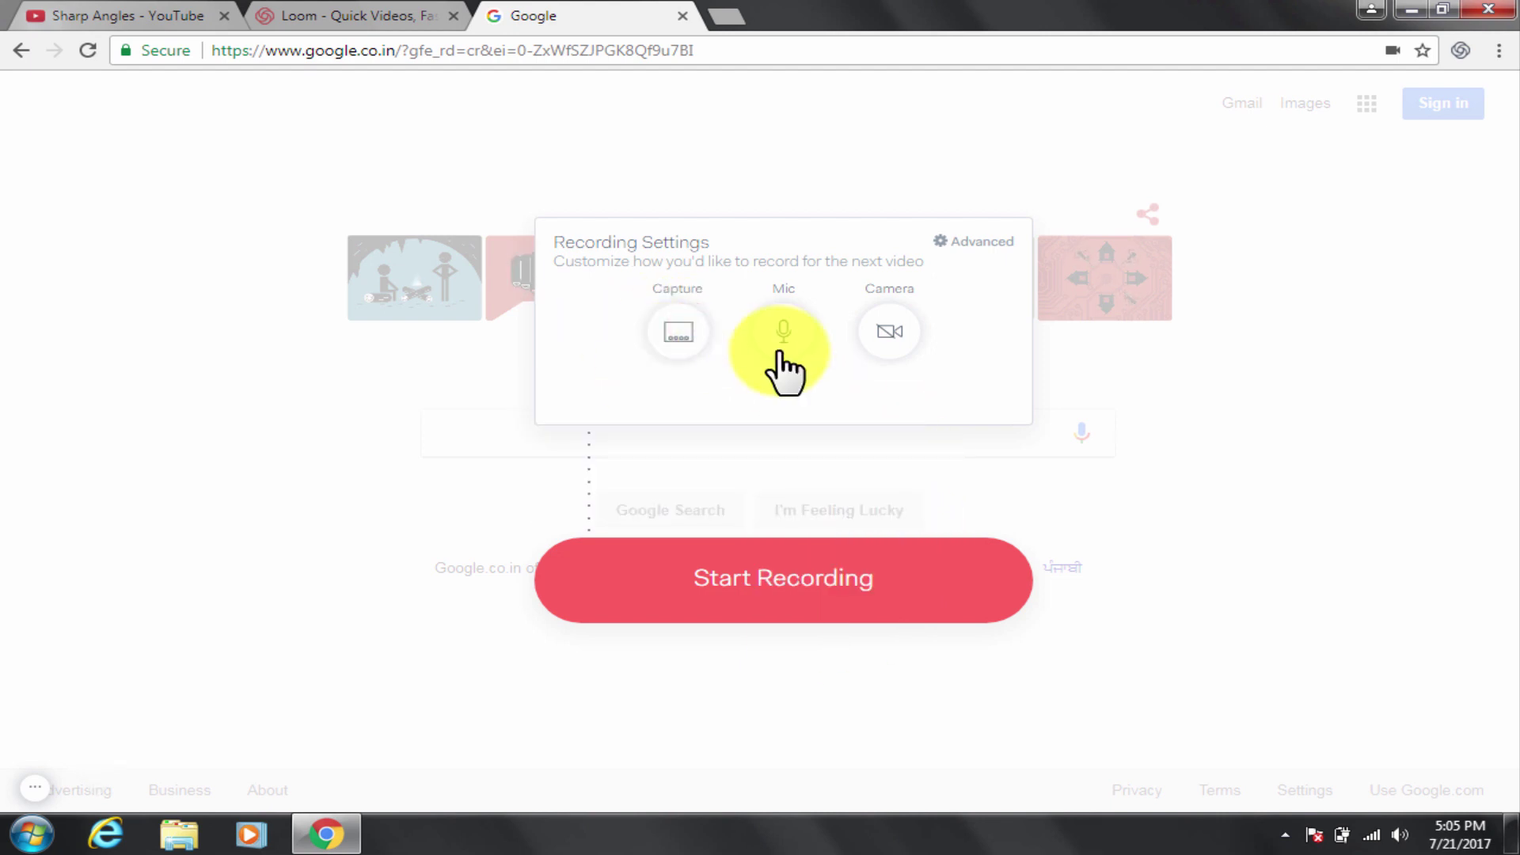
{"action": "left_click", "coordinate": [956, 241]}
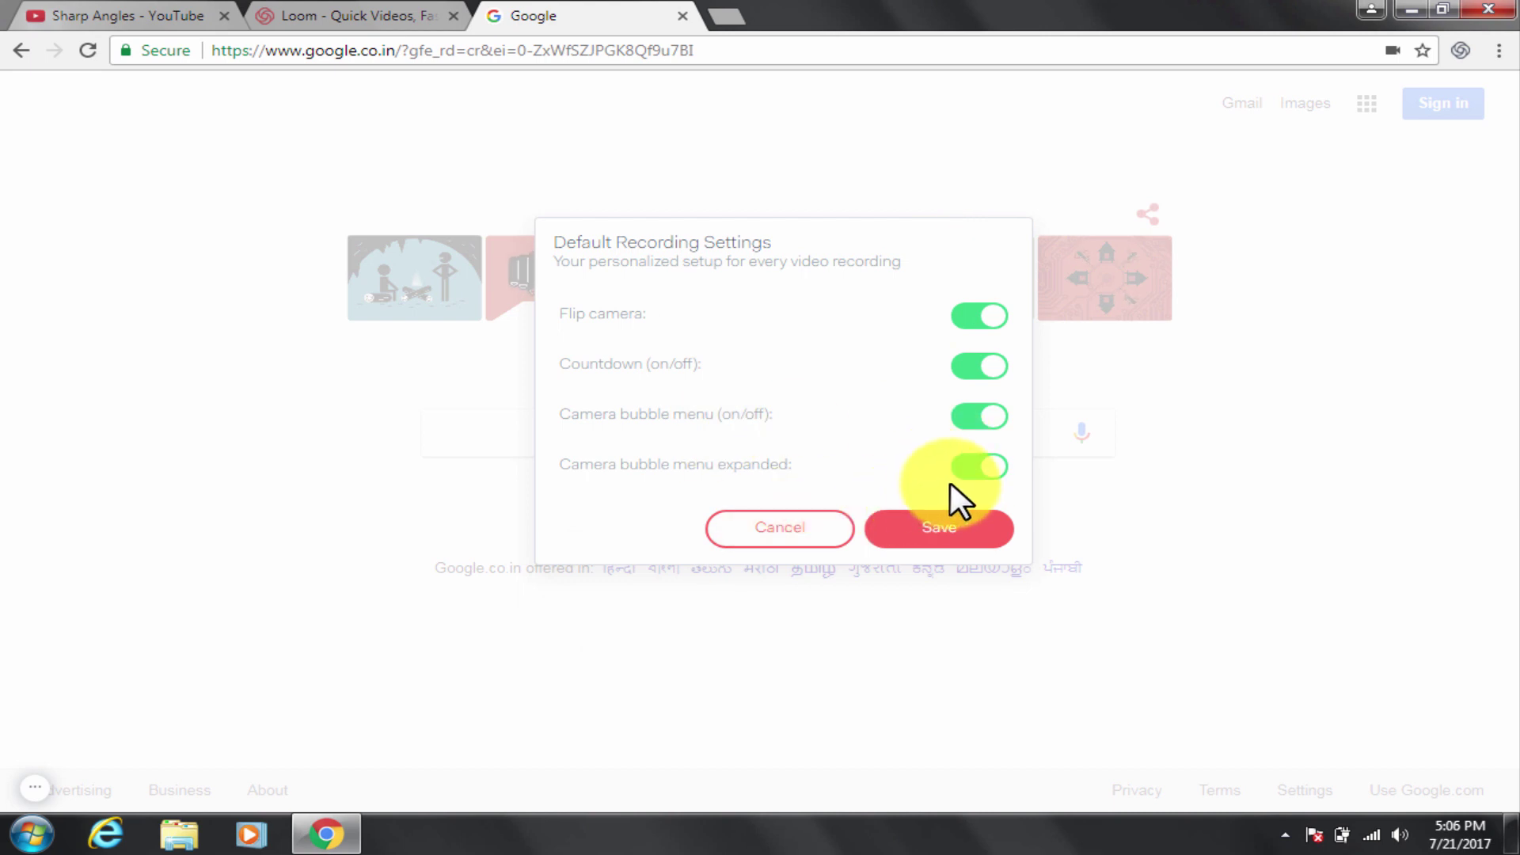
{"action": "left_click", "coordinate": [788, 530]}
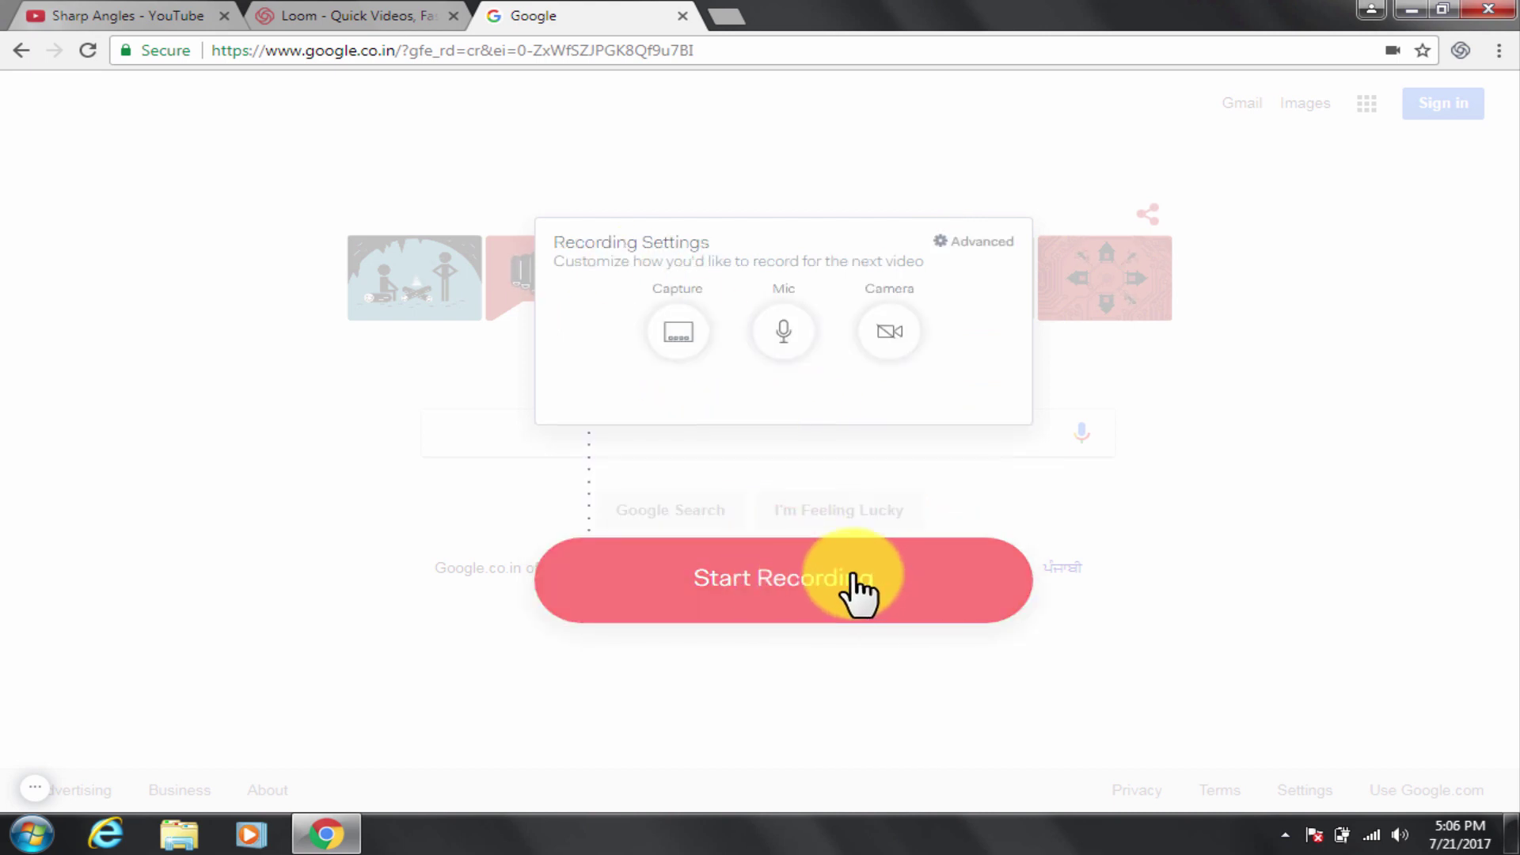
Start recording and share Your Entire Screen in Chrome's screen-share dialog
{"action": "left_click", "coordinate": [854, 577]}
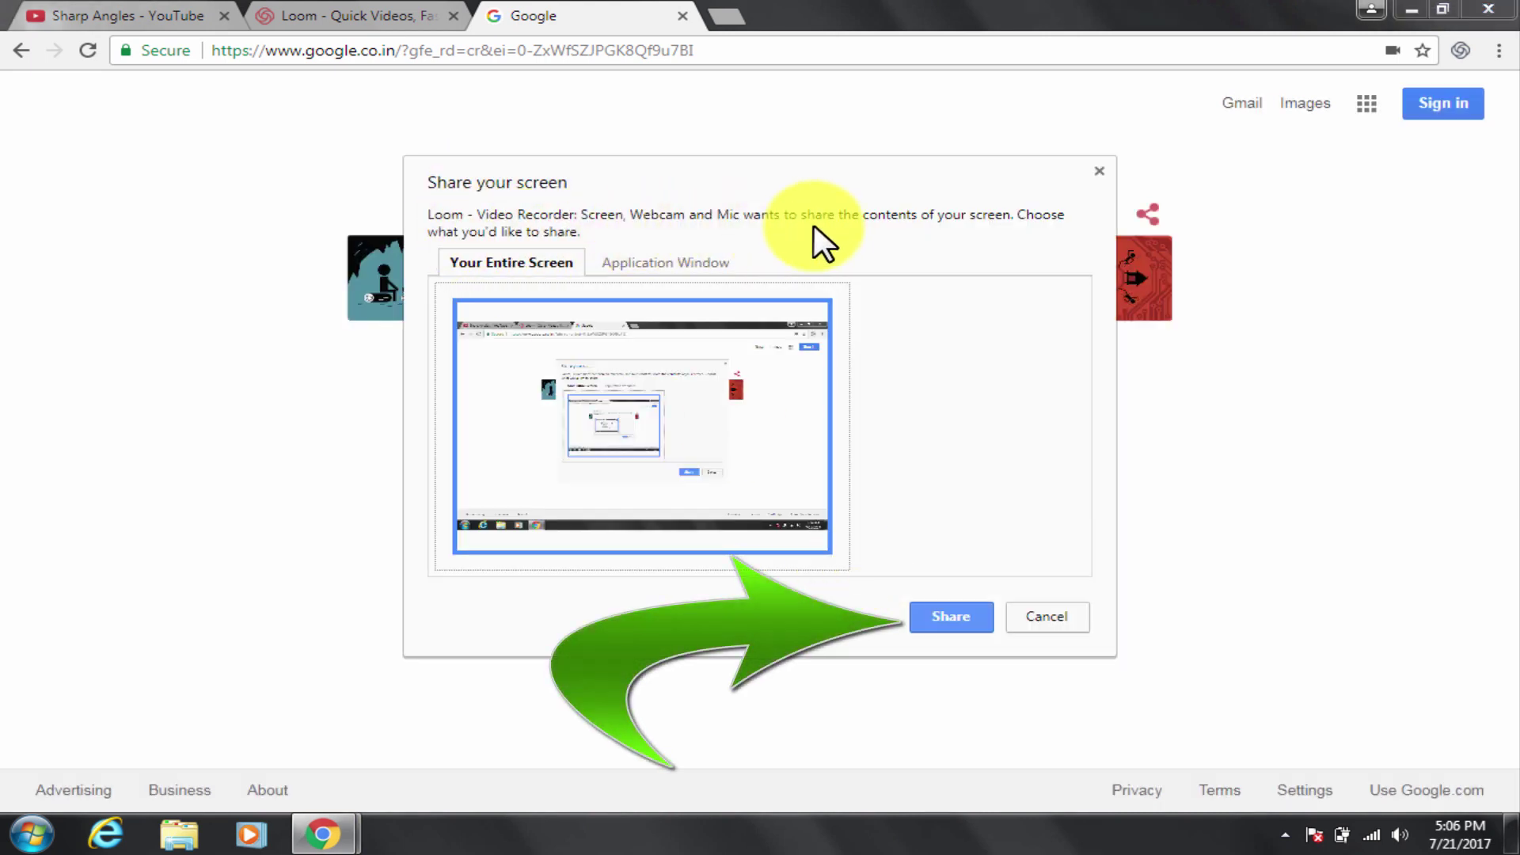
{"action": "left_click", "coordinate": [954, 620]}
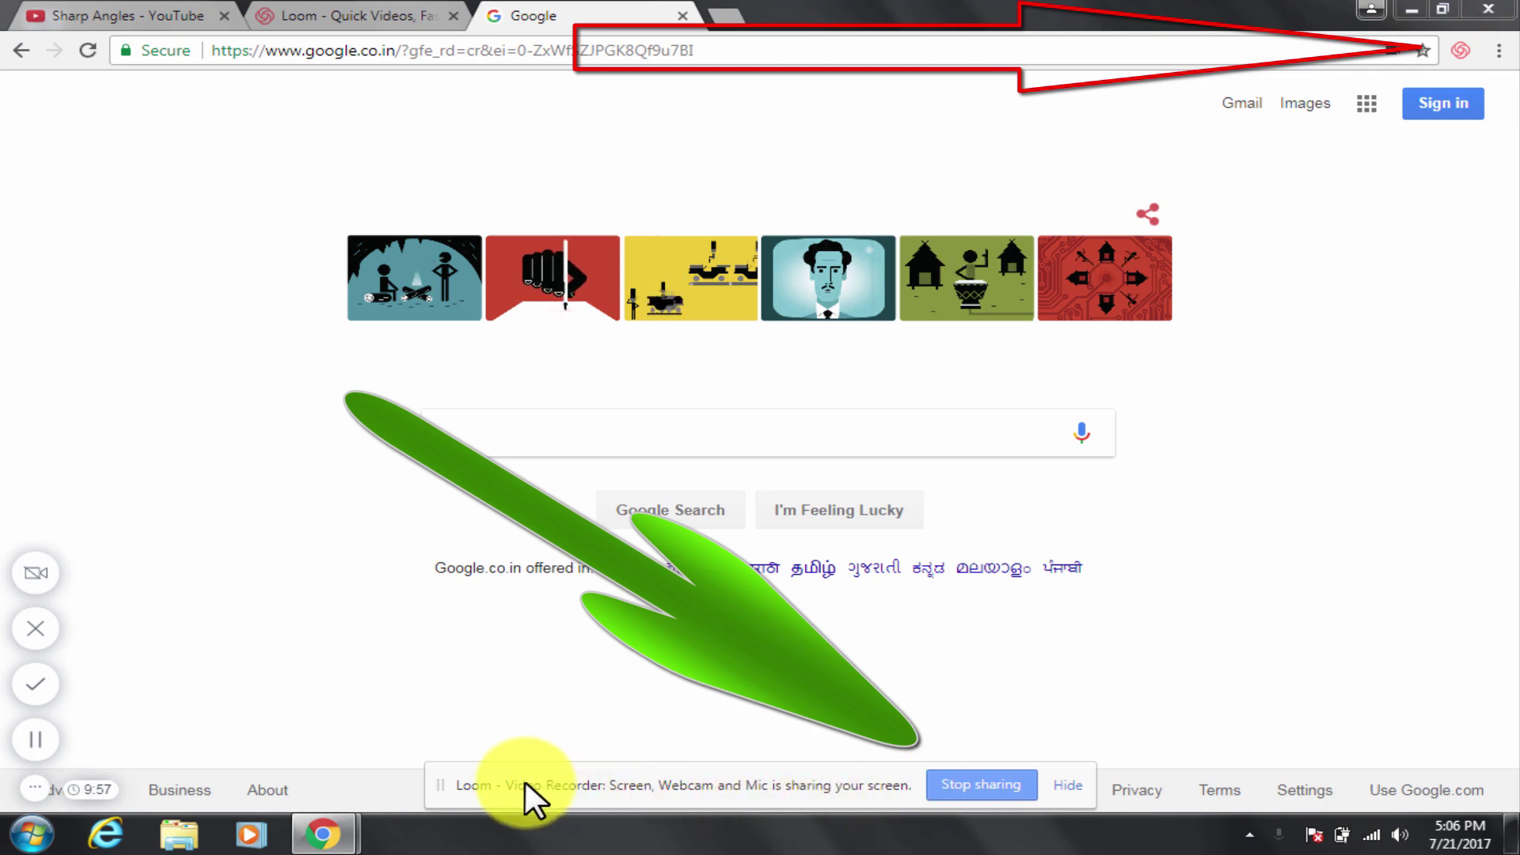
Stop screen sharing to end the recording, then advance every tour tip until the share page is clear
{"action": "left_click", "coordinate": [983, 789]}
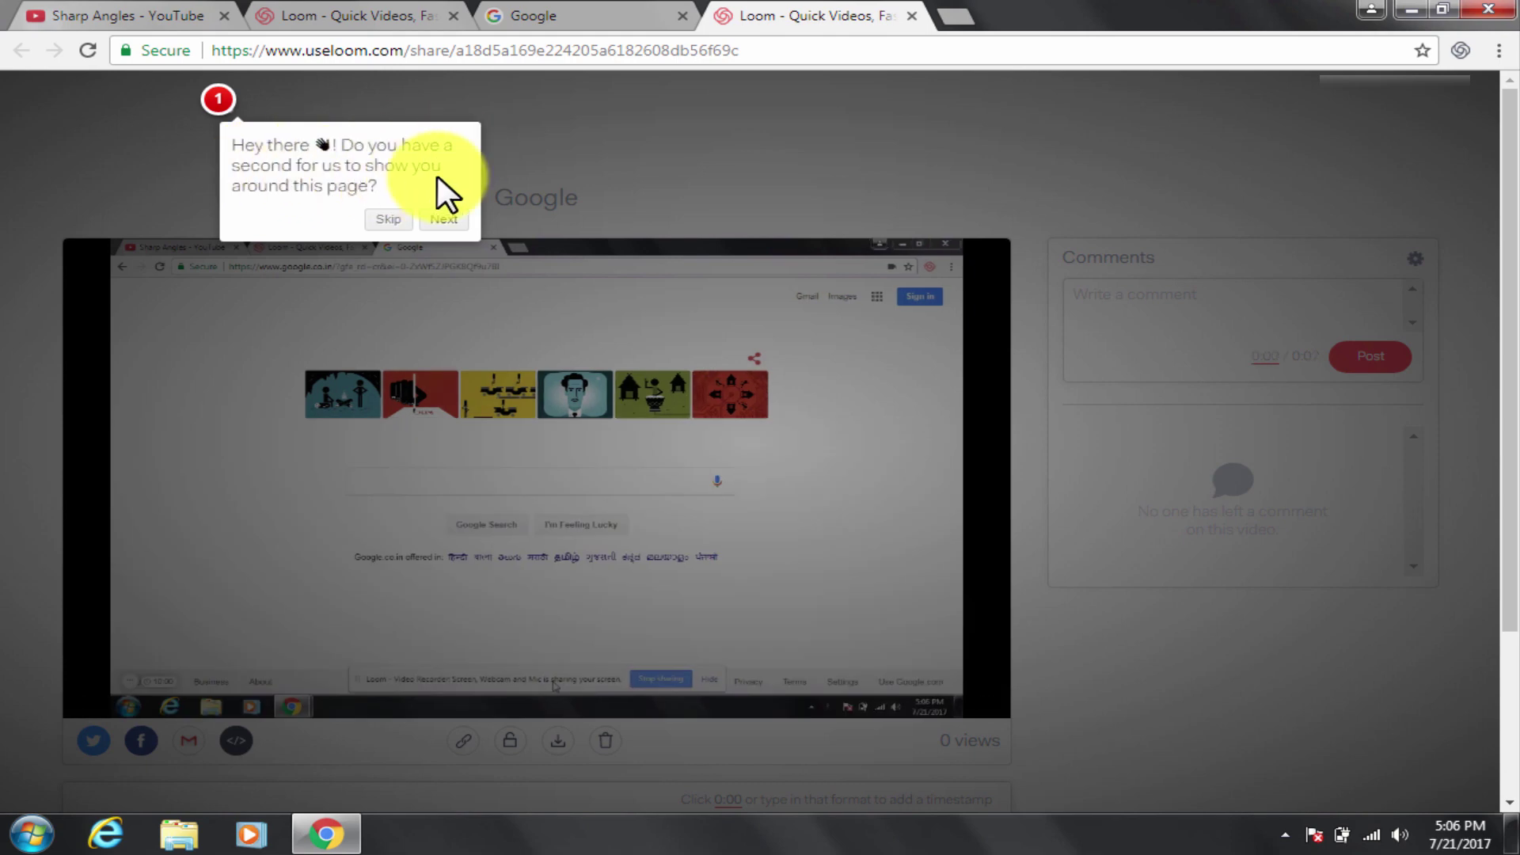
{"action": "left_click", "coordinate": [446, 220]}
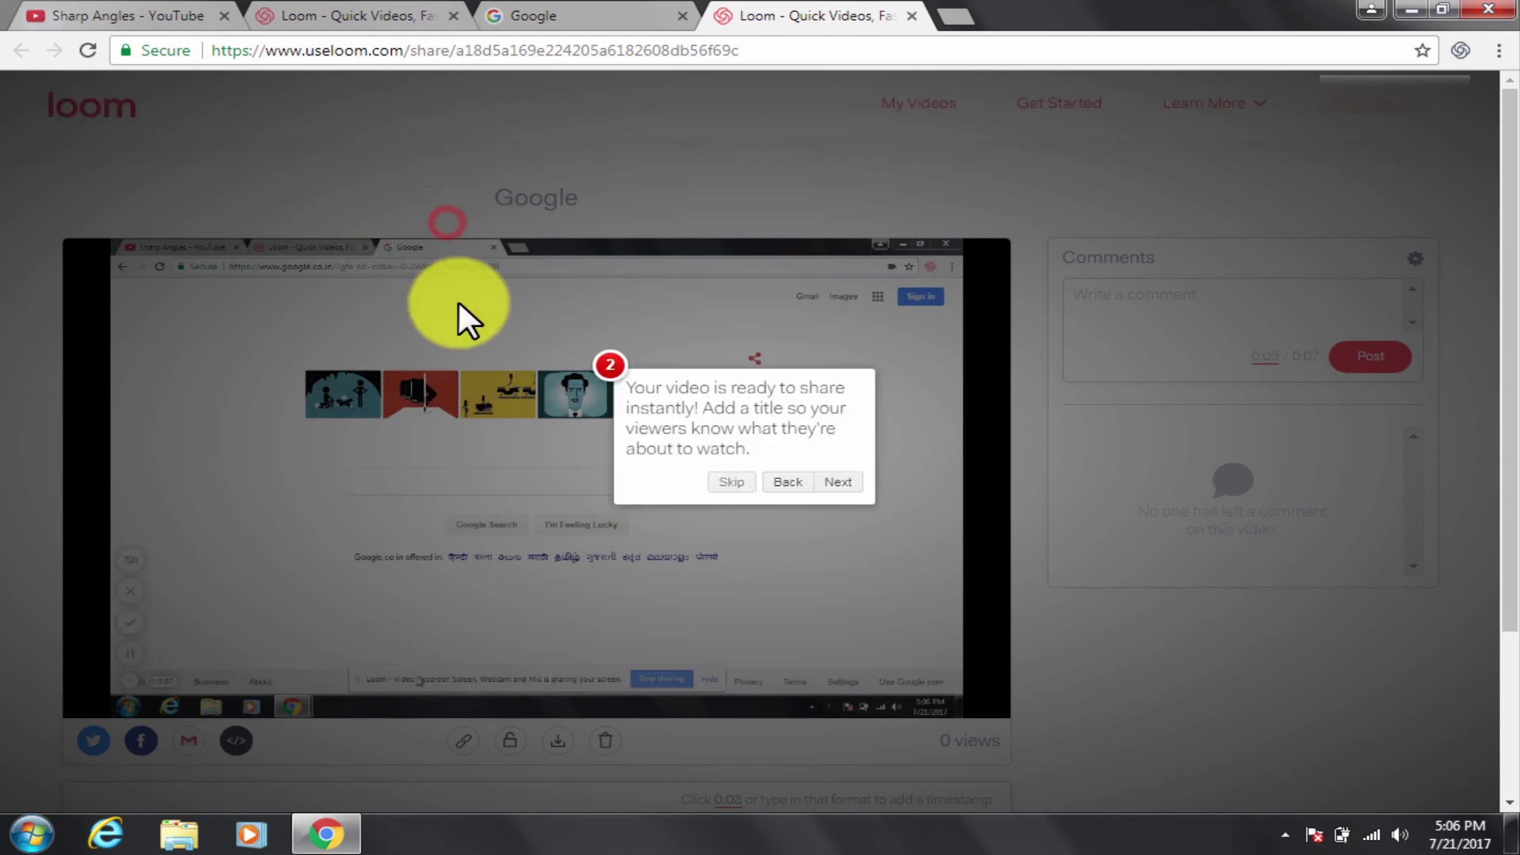
{"action": "left_click", "coordinate": [845, 485]}
{"action": "left_click", "coordinate": [992, 401]}
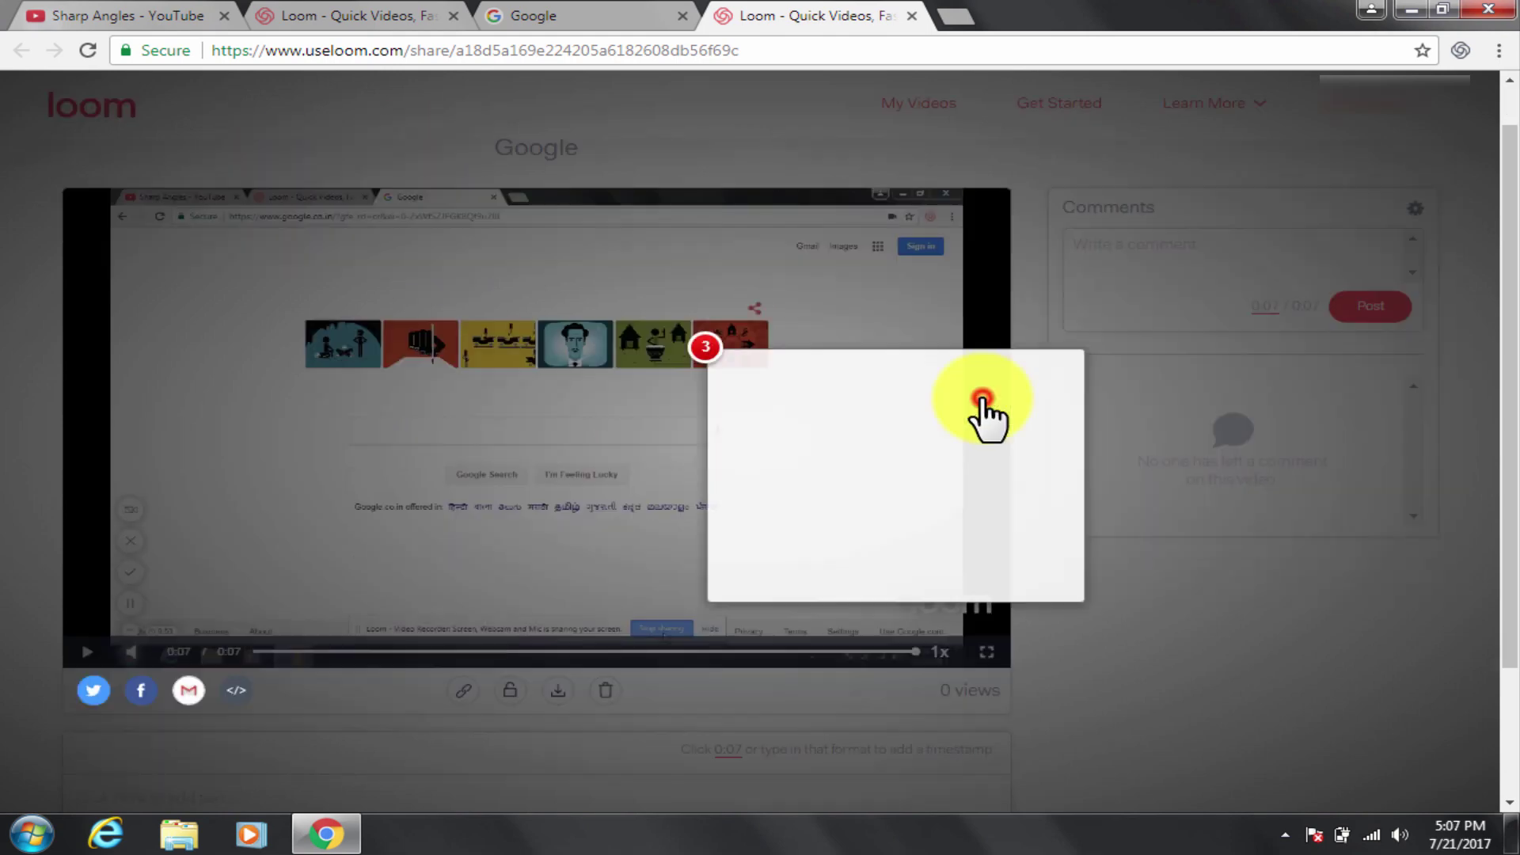
{"action": "left_click", "coordinate": [347, 638]}
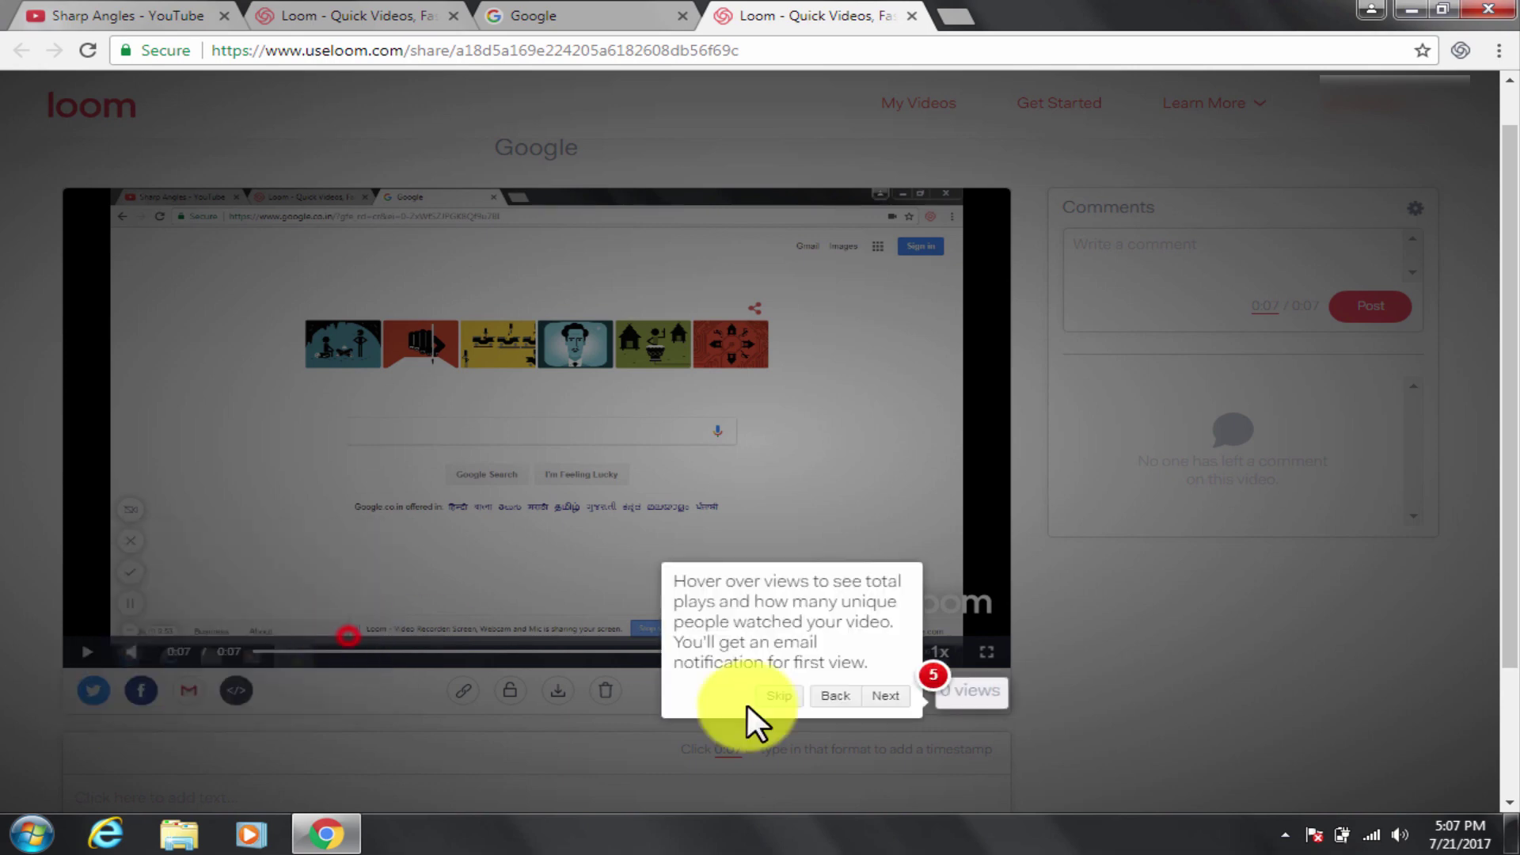
{"action": "left_click", "coordinate": [885, 696]}
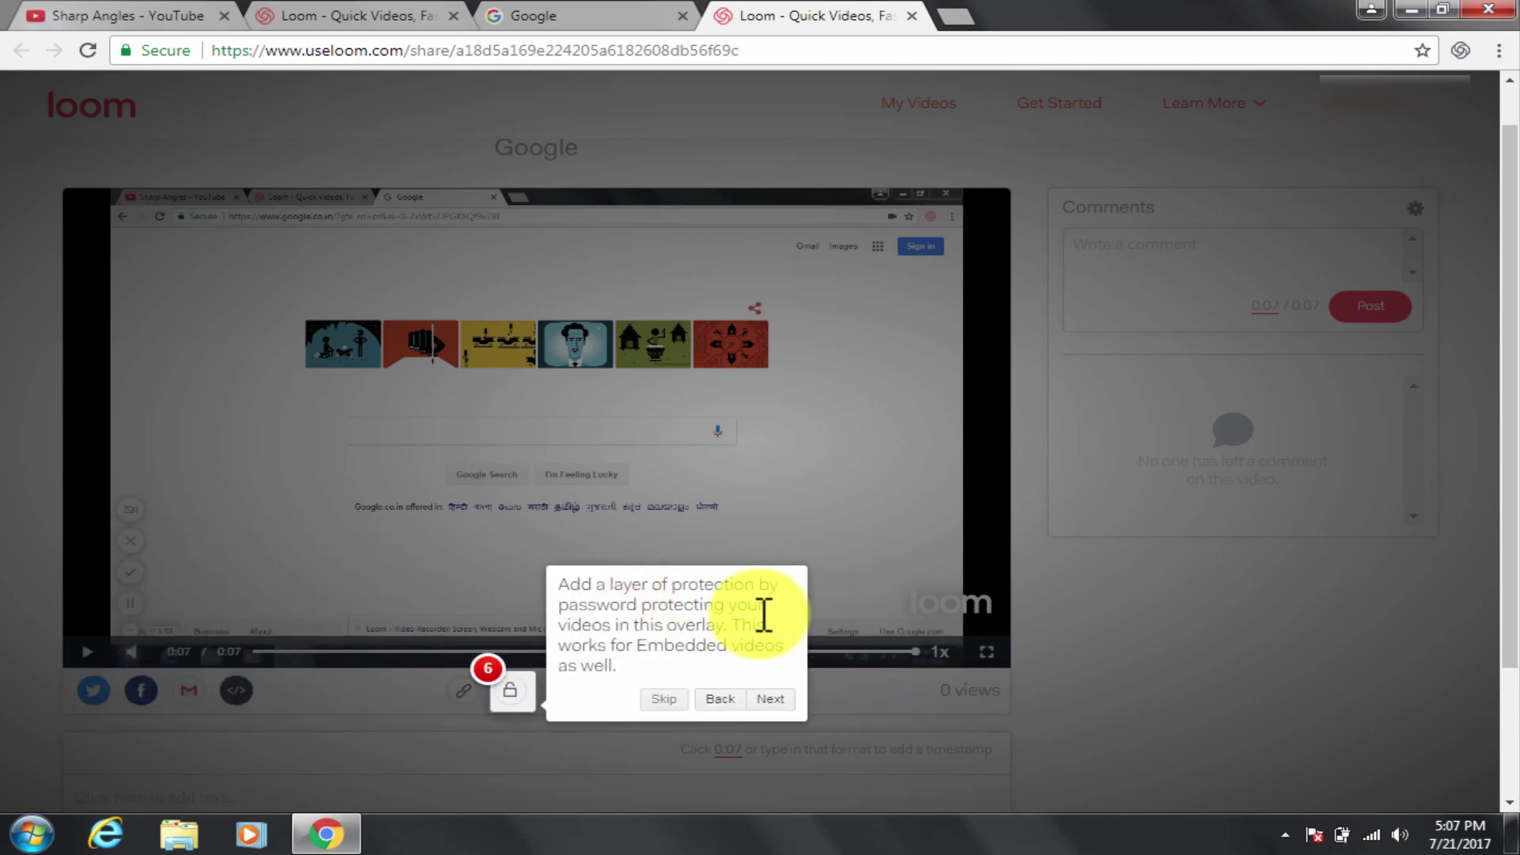
{"action": "left_click", "coordinate": [769, 699]}
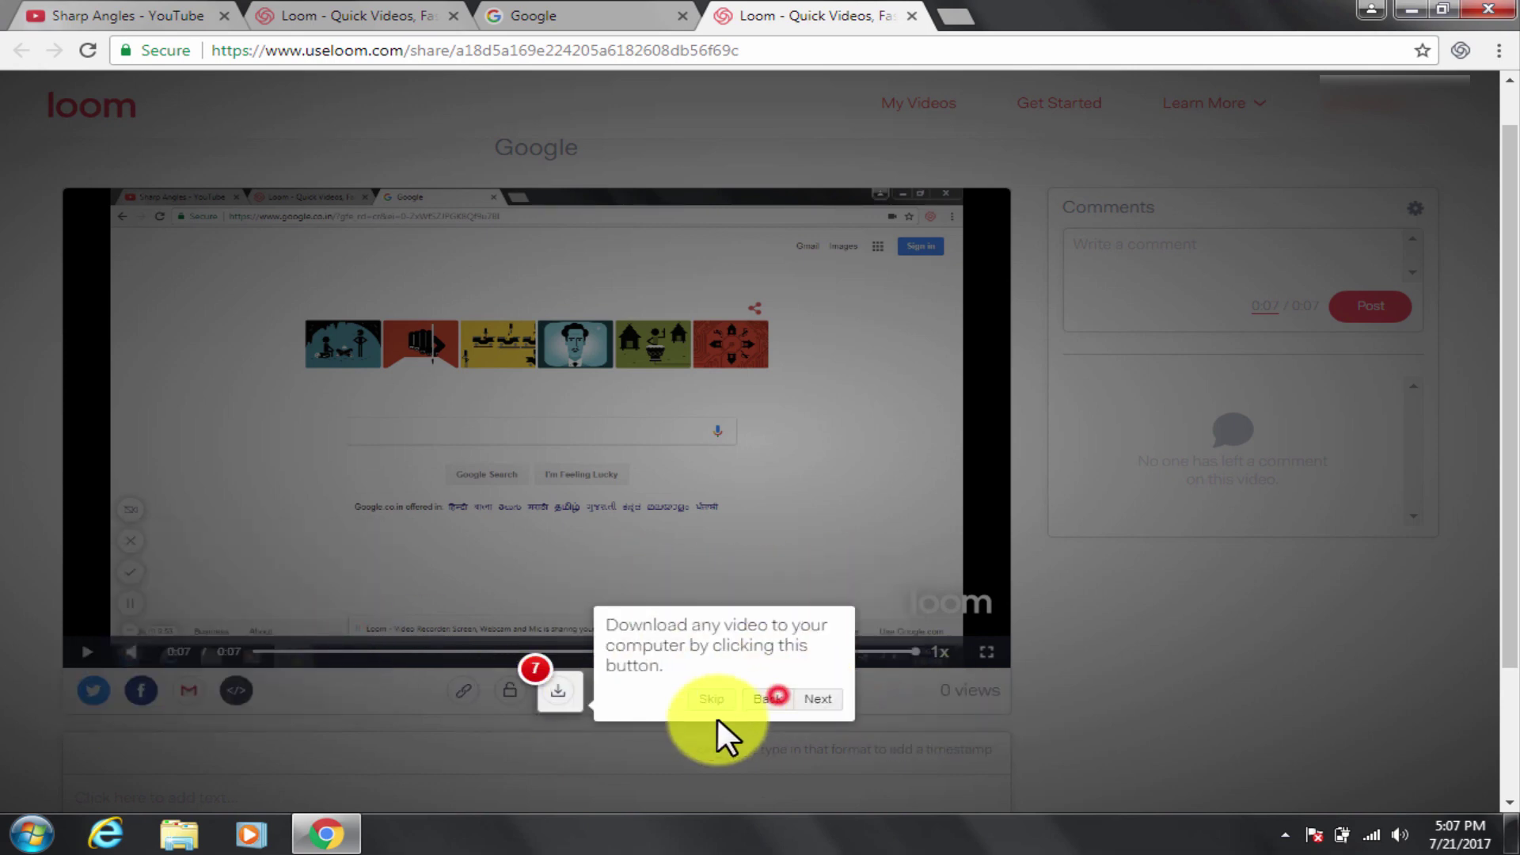
{"action": "left_click", "coordinate": [817, 700]}
{"action": "left_click", "coordinate": [360, 523]}
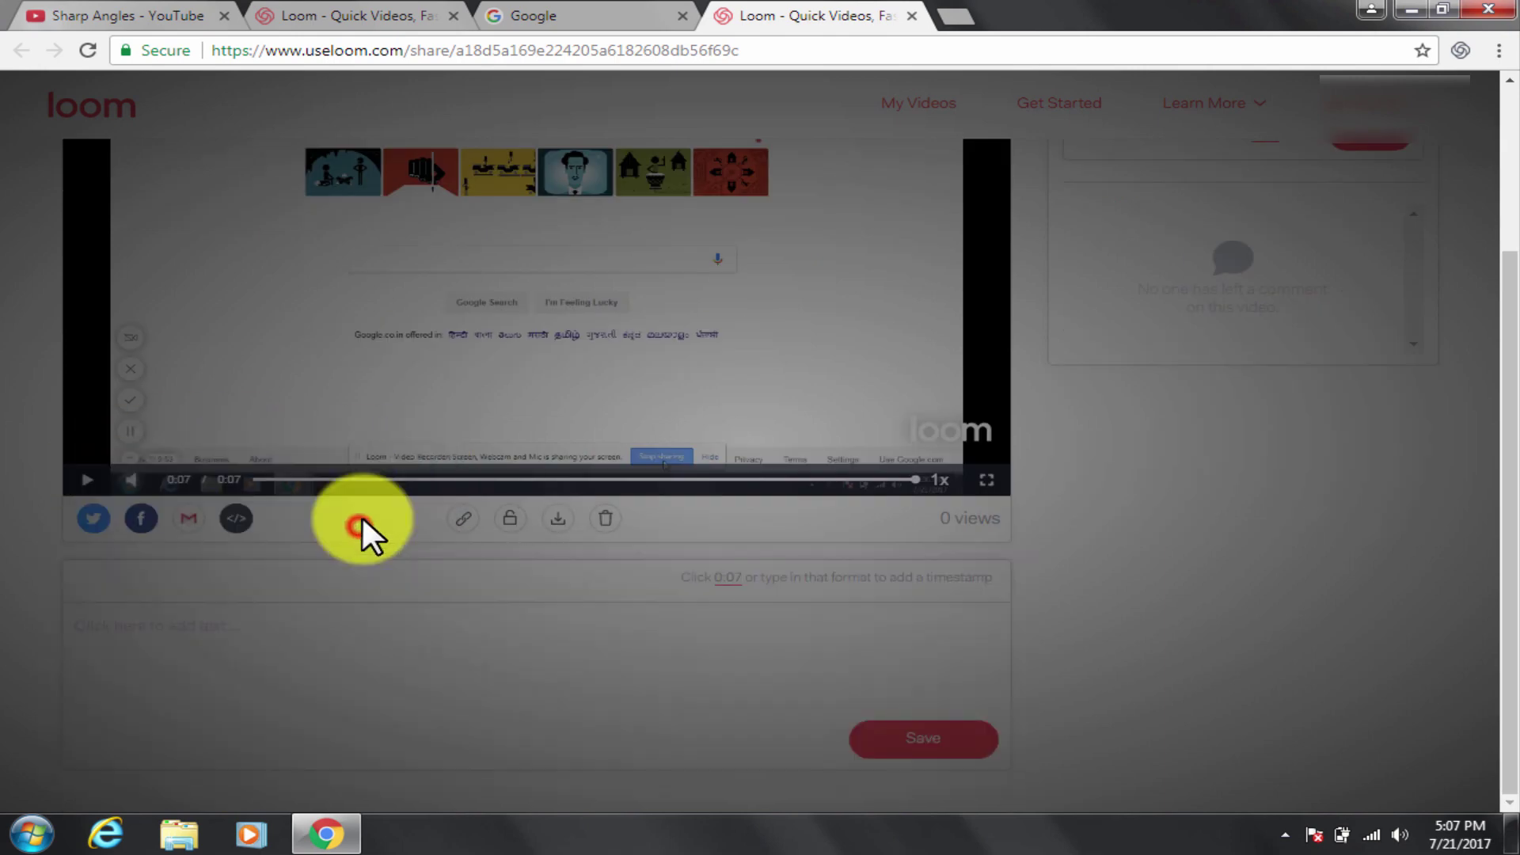
{"action": "scroll", "coordinate": [99, 468], "scroll_direction": "up", "scroll_amount": 1}
Dismiss the tour overlay and replay the recorded video from the start
{"action": "left_click", "coordinate": [87, 704]}
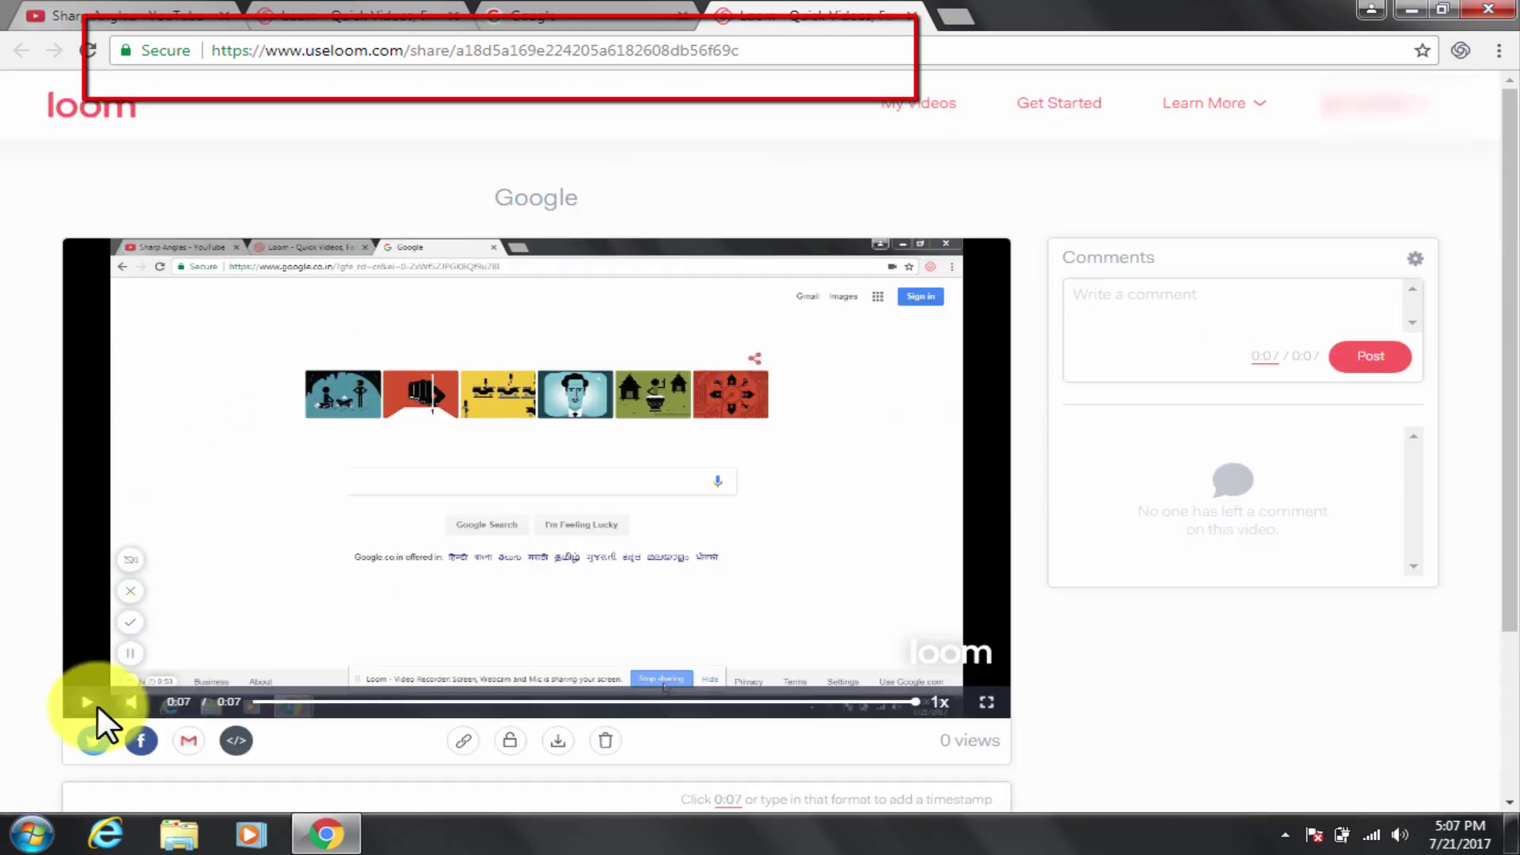
{"action": "left_click", "coordinate": [98, 707]}
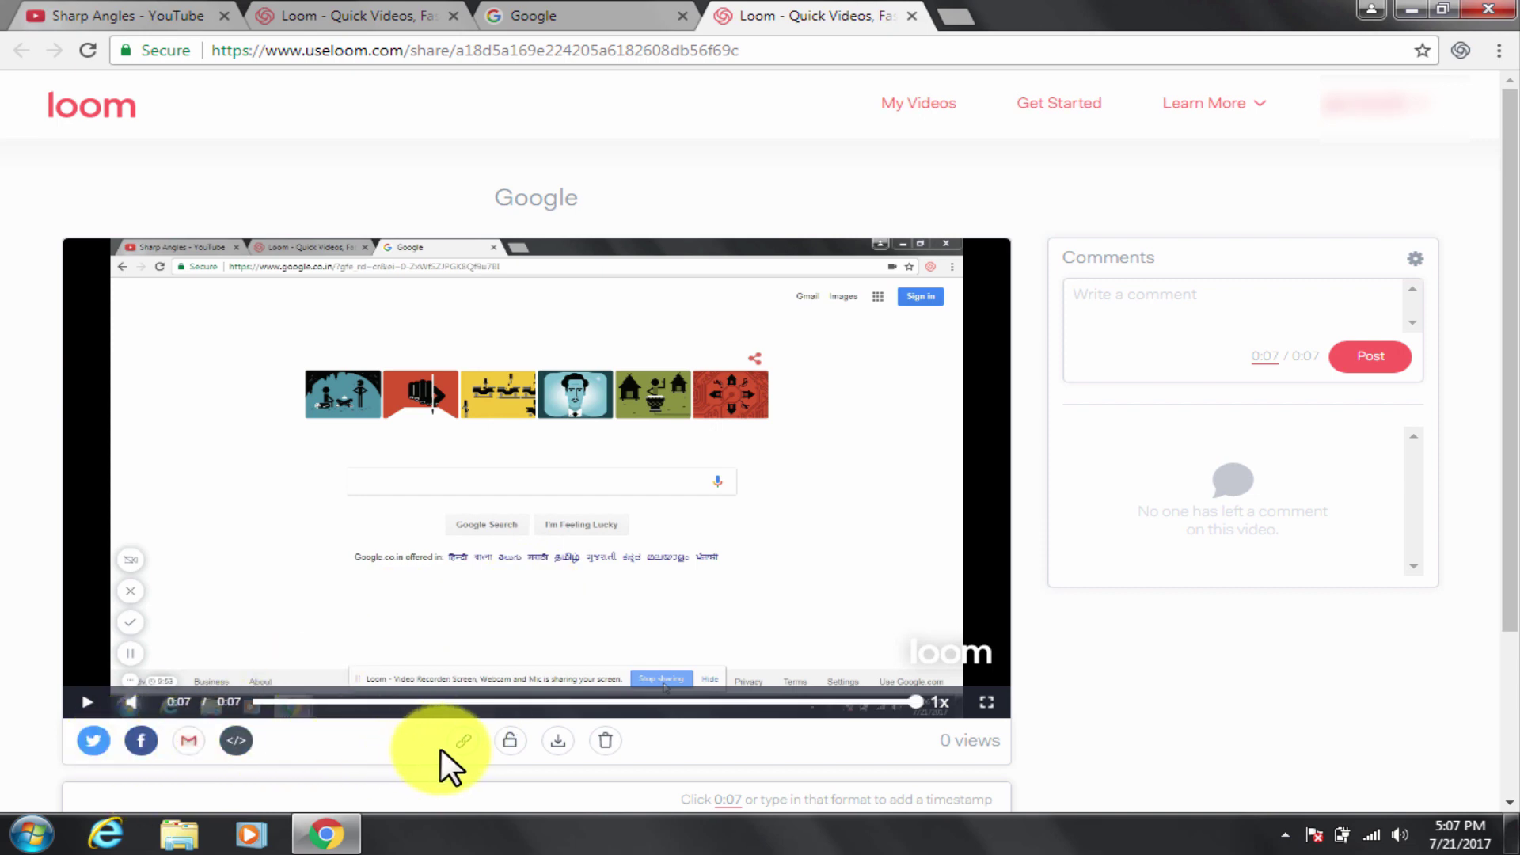
Select the share page's address and copy the share link
{"action": "left_click_drag", "start_coordinate": [769, 53], "coordinate": [326, 49]}
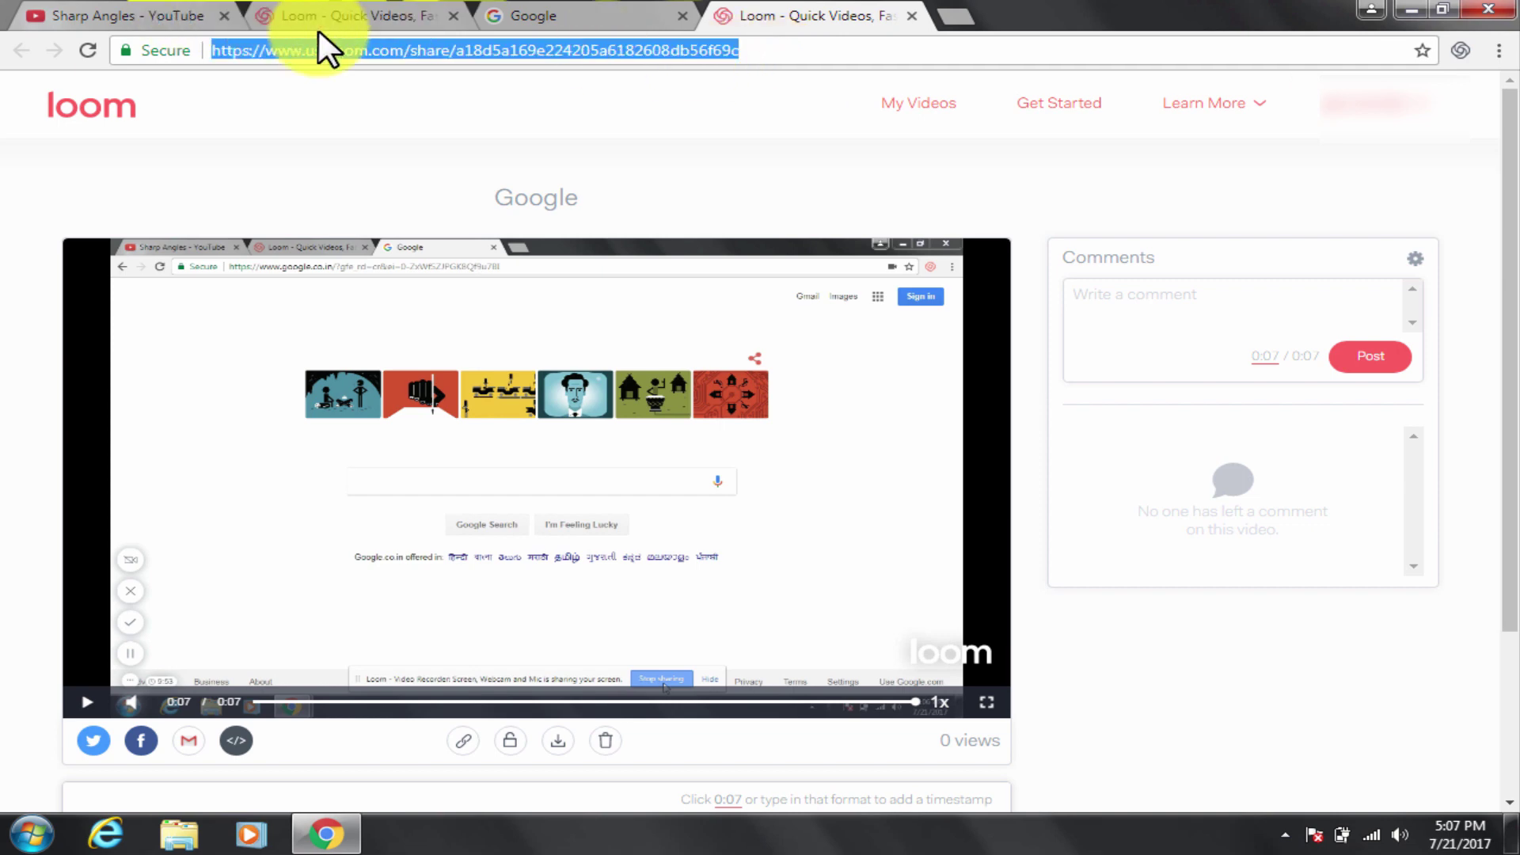
{"action": "right_click", "coordinate": [428, 47]}
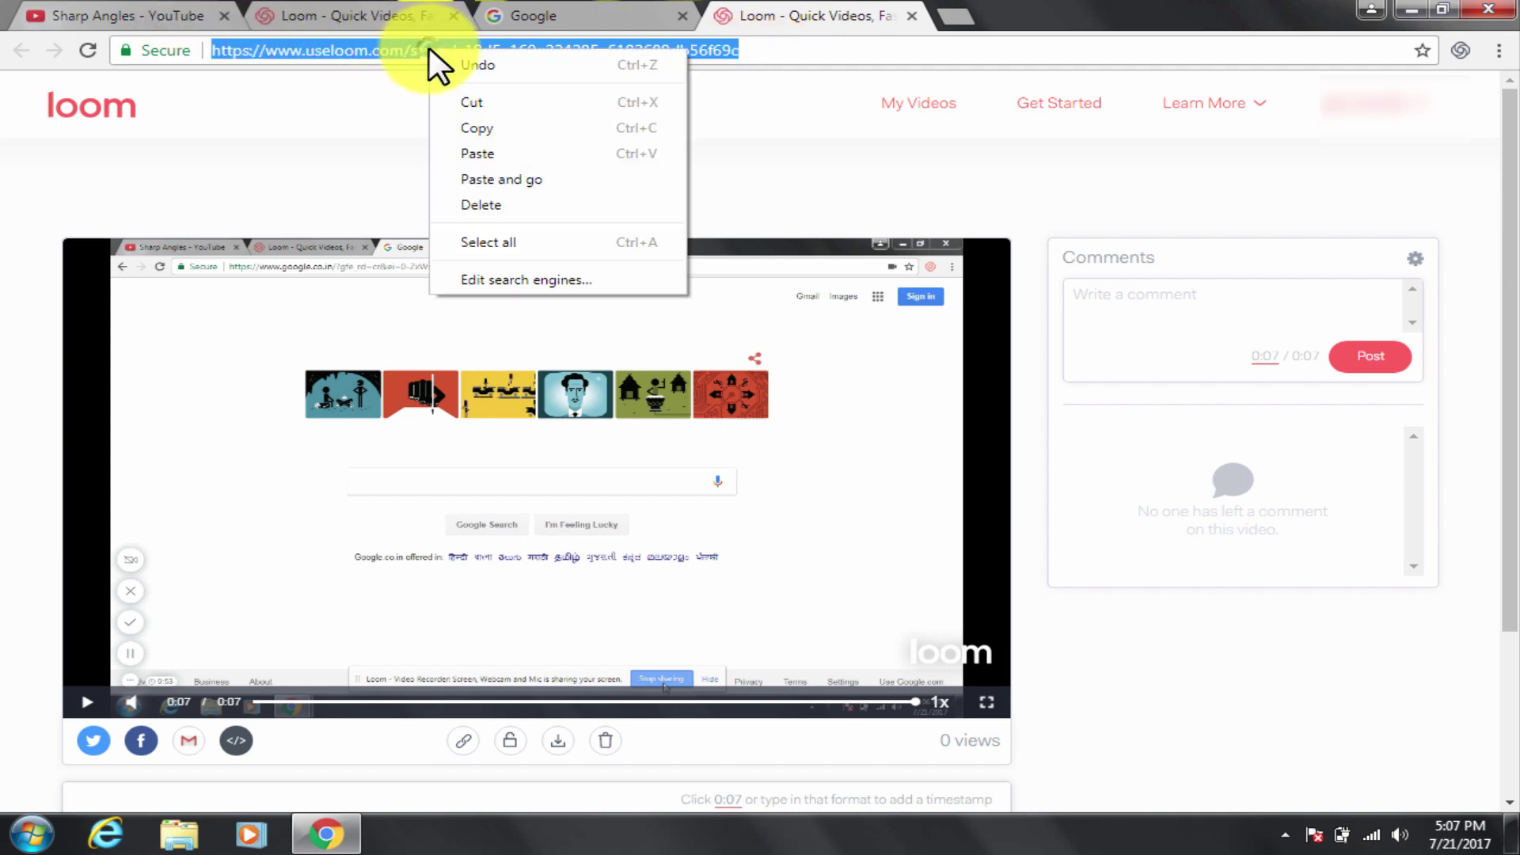
{"action": "left_click", "coordinate": [490, 129]}
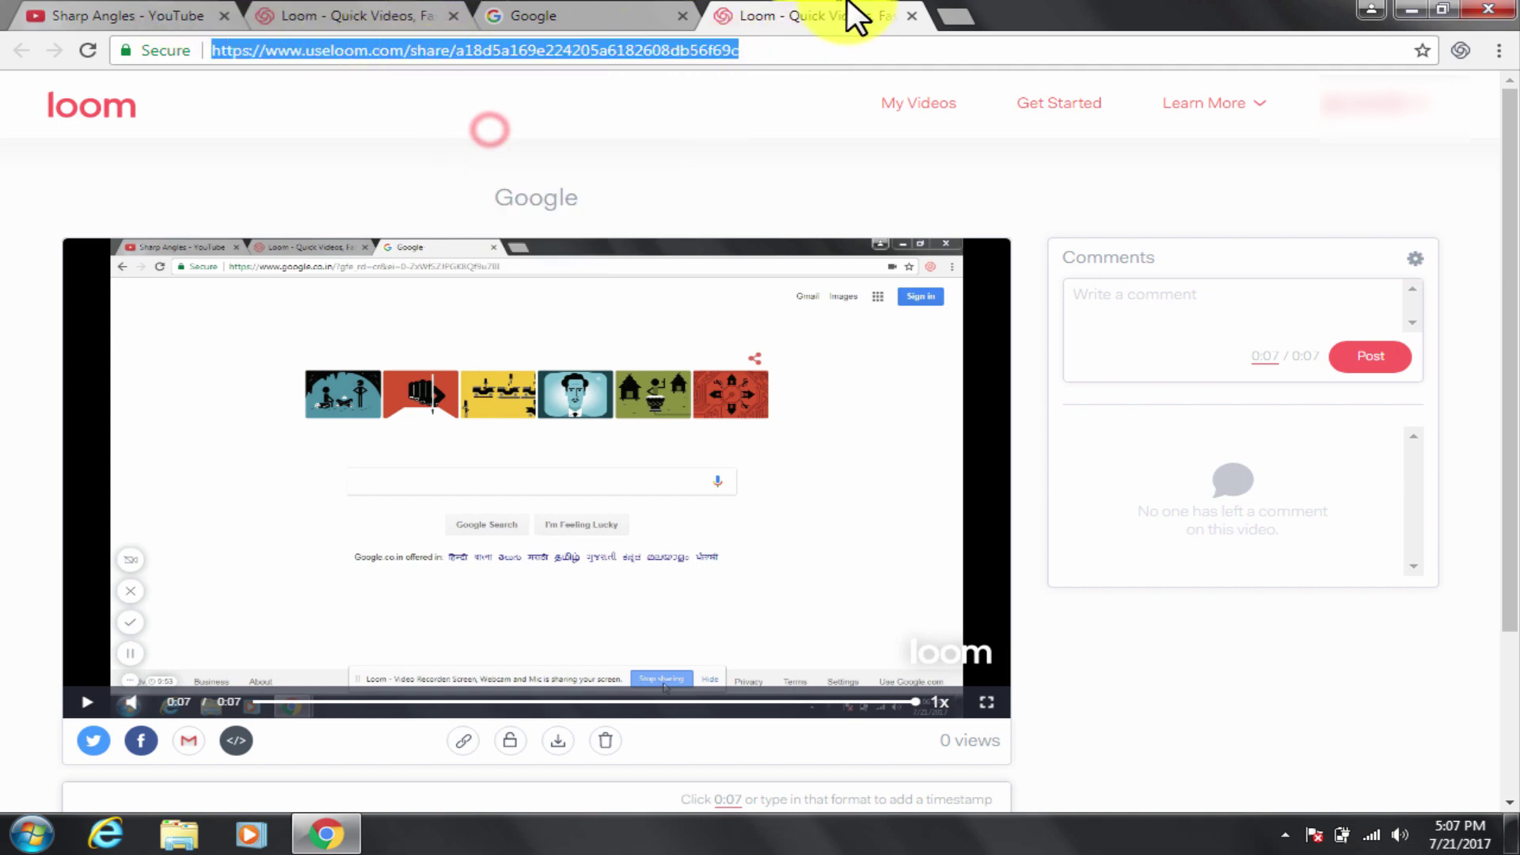
{"action": "left_click", "coordinate": [956, 14]}
{"action": "right_click", "coordinate": [910, 54]}
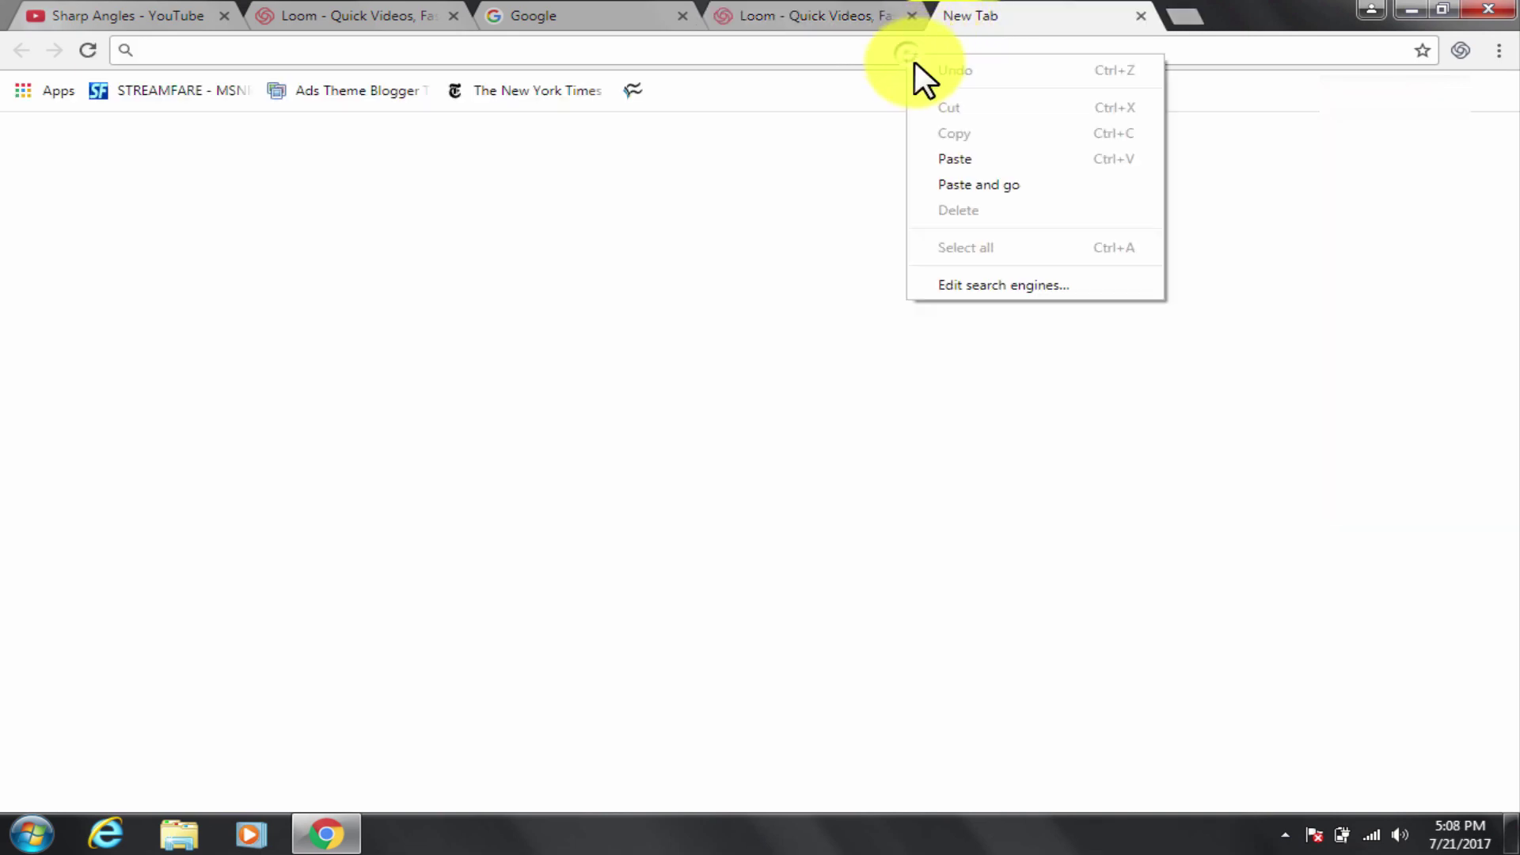
{"action": "left_click", "coordinate": [964, 167]}
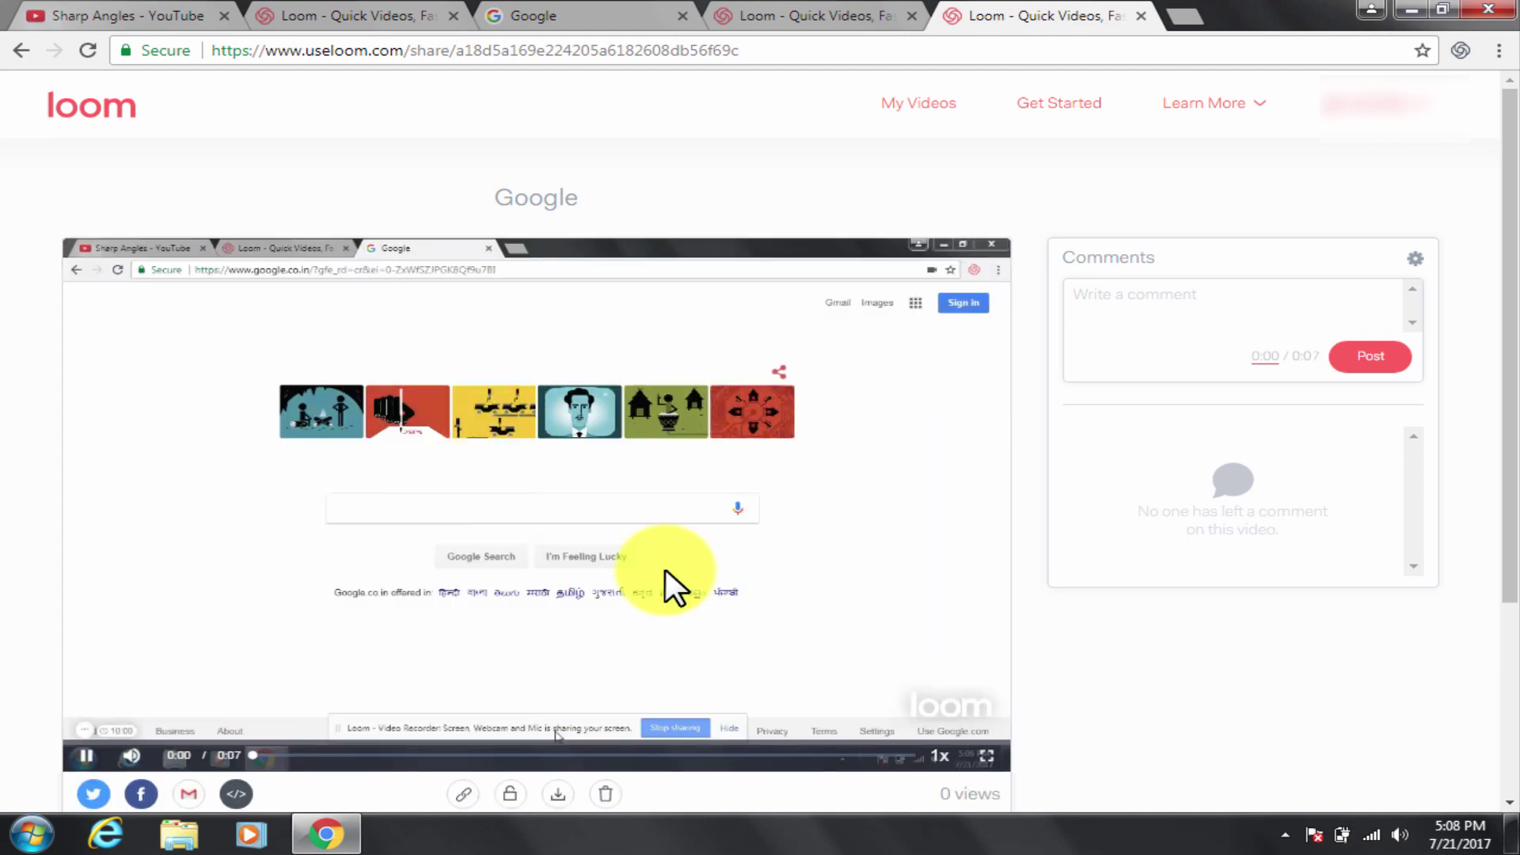
{"action": "left_click", "coordinate": [987, 757]}
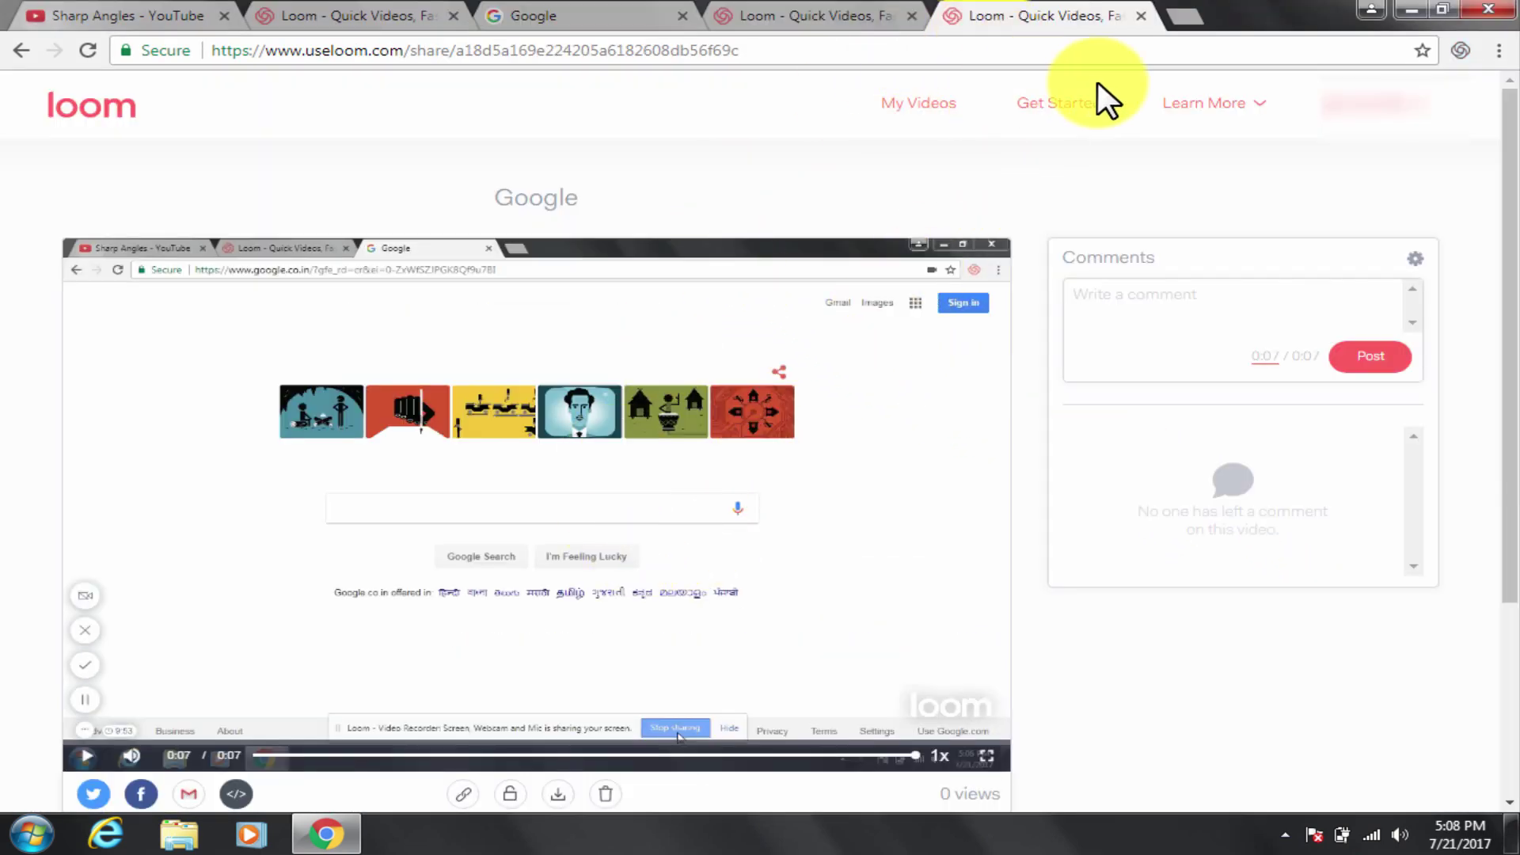
{"action": "left_click", "coordinate": [1141, 16]}
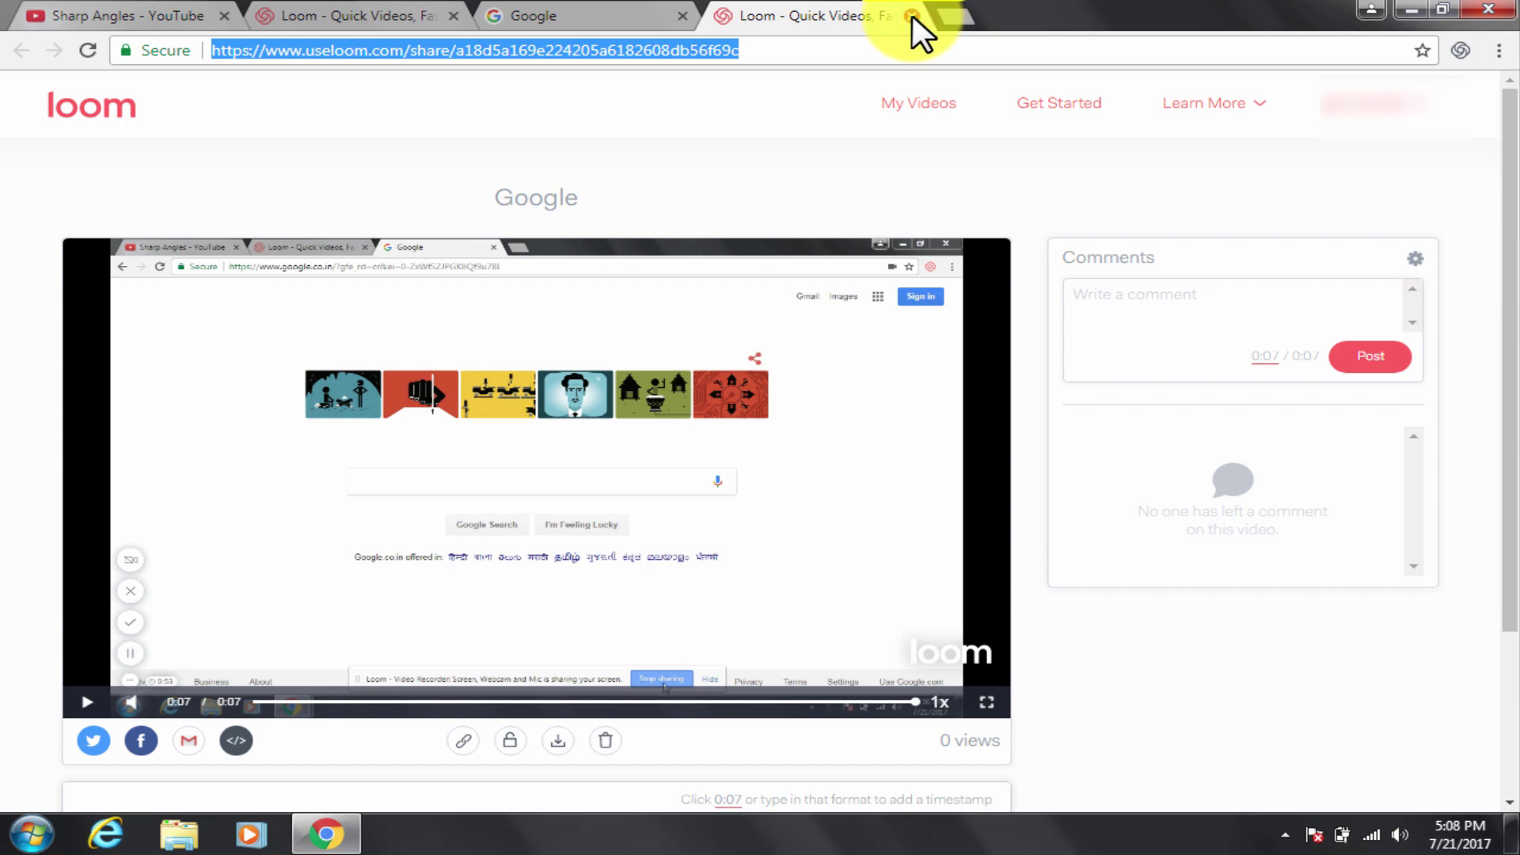
Close the share tabs, search openvid, view the Loom store page, then return to Google
{"action": "left_click", "coordinate": [914, 16]}
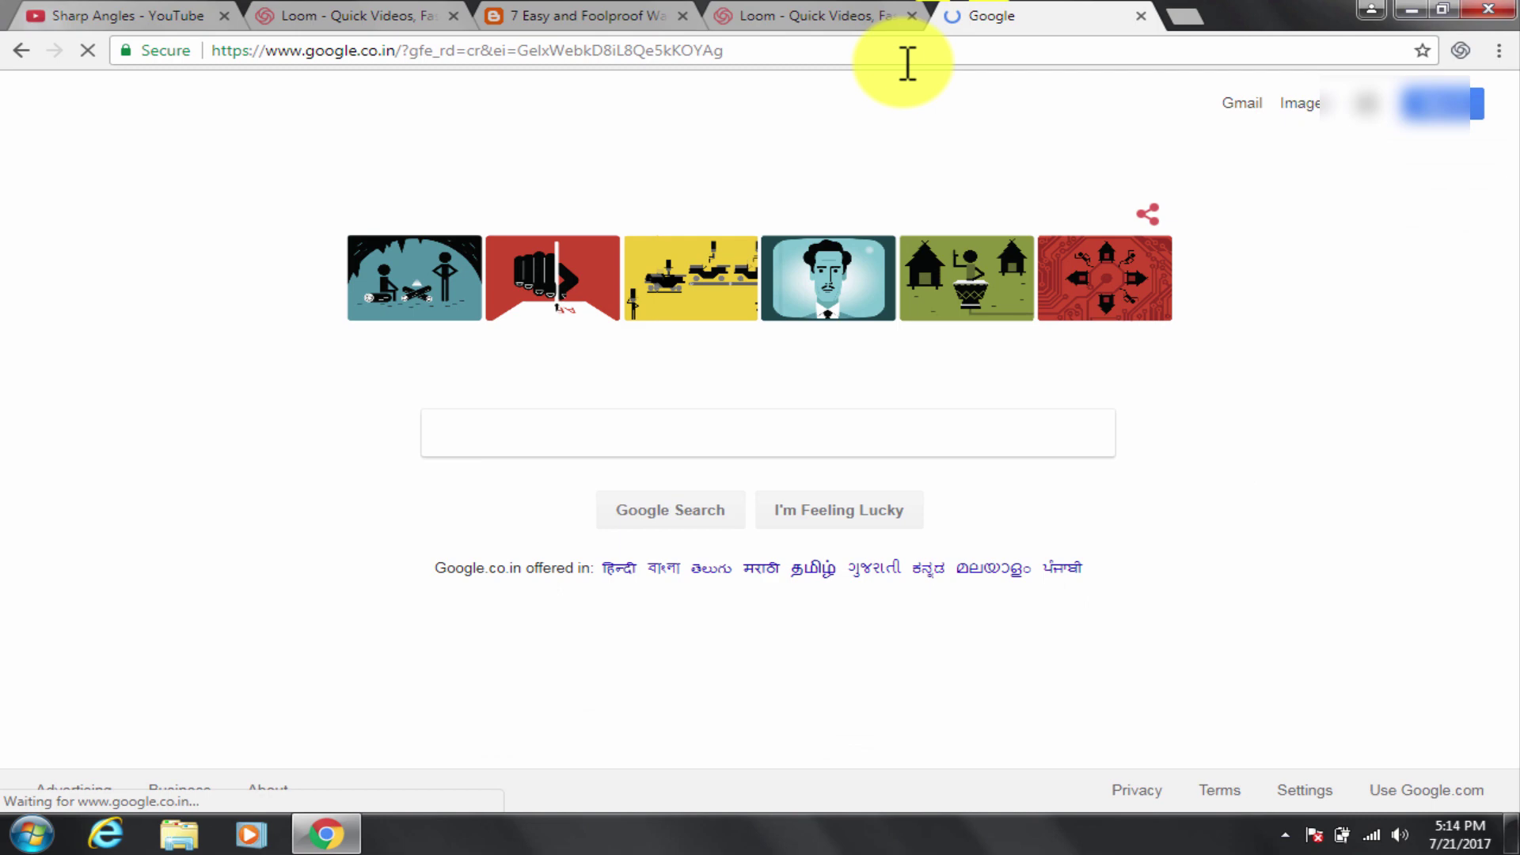
{"action": "type", "text": "openvid"}
{"action": "key", "text": "Return"}
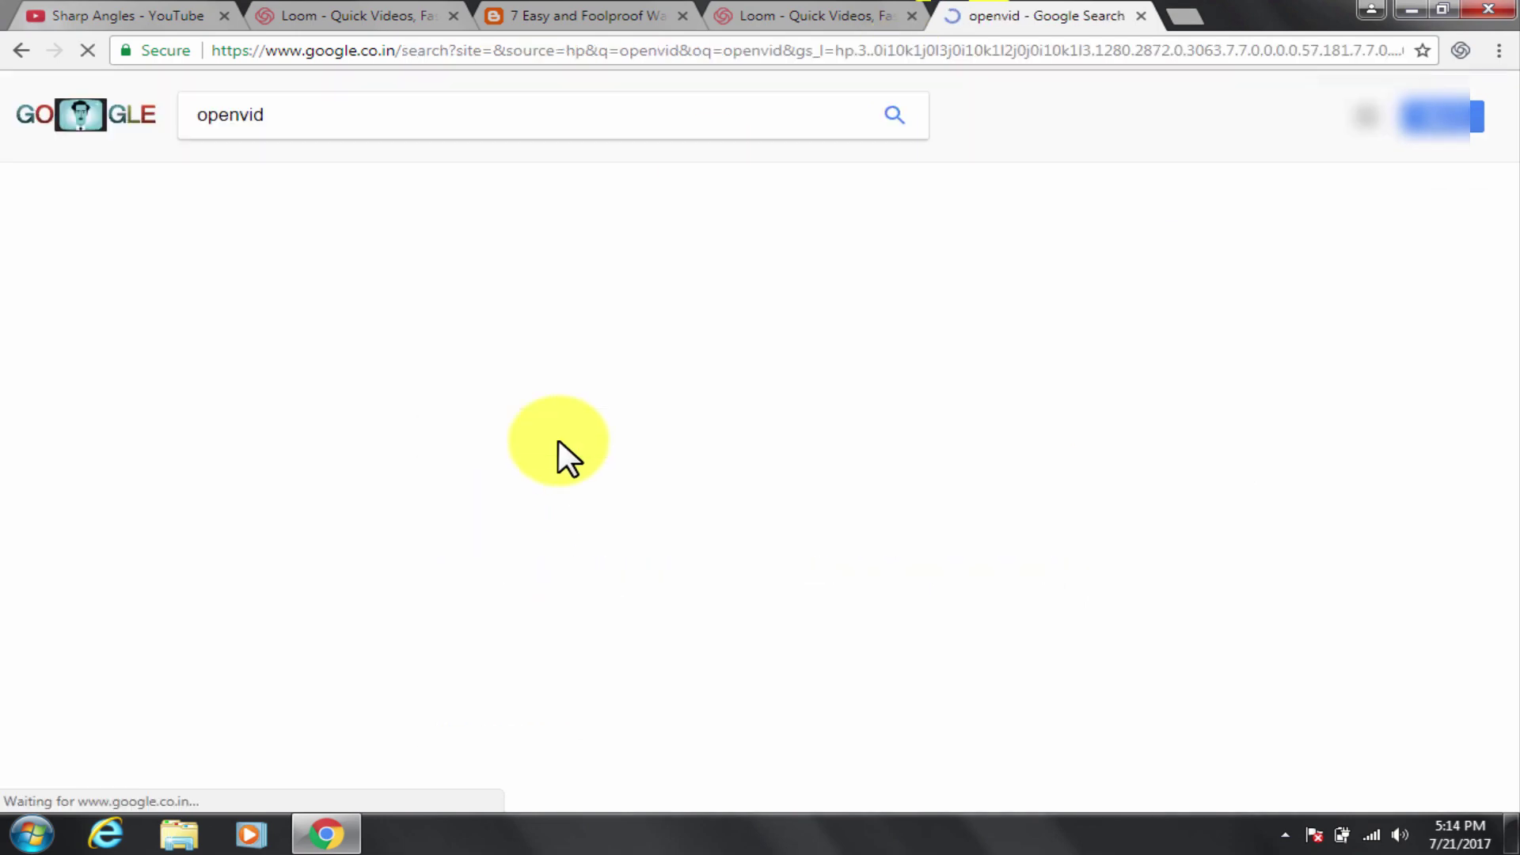
{"action": "left_click", "coordinate": [357, 384]}
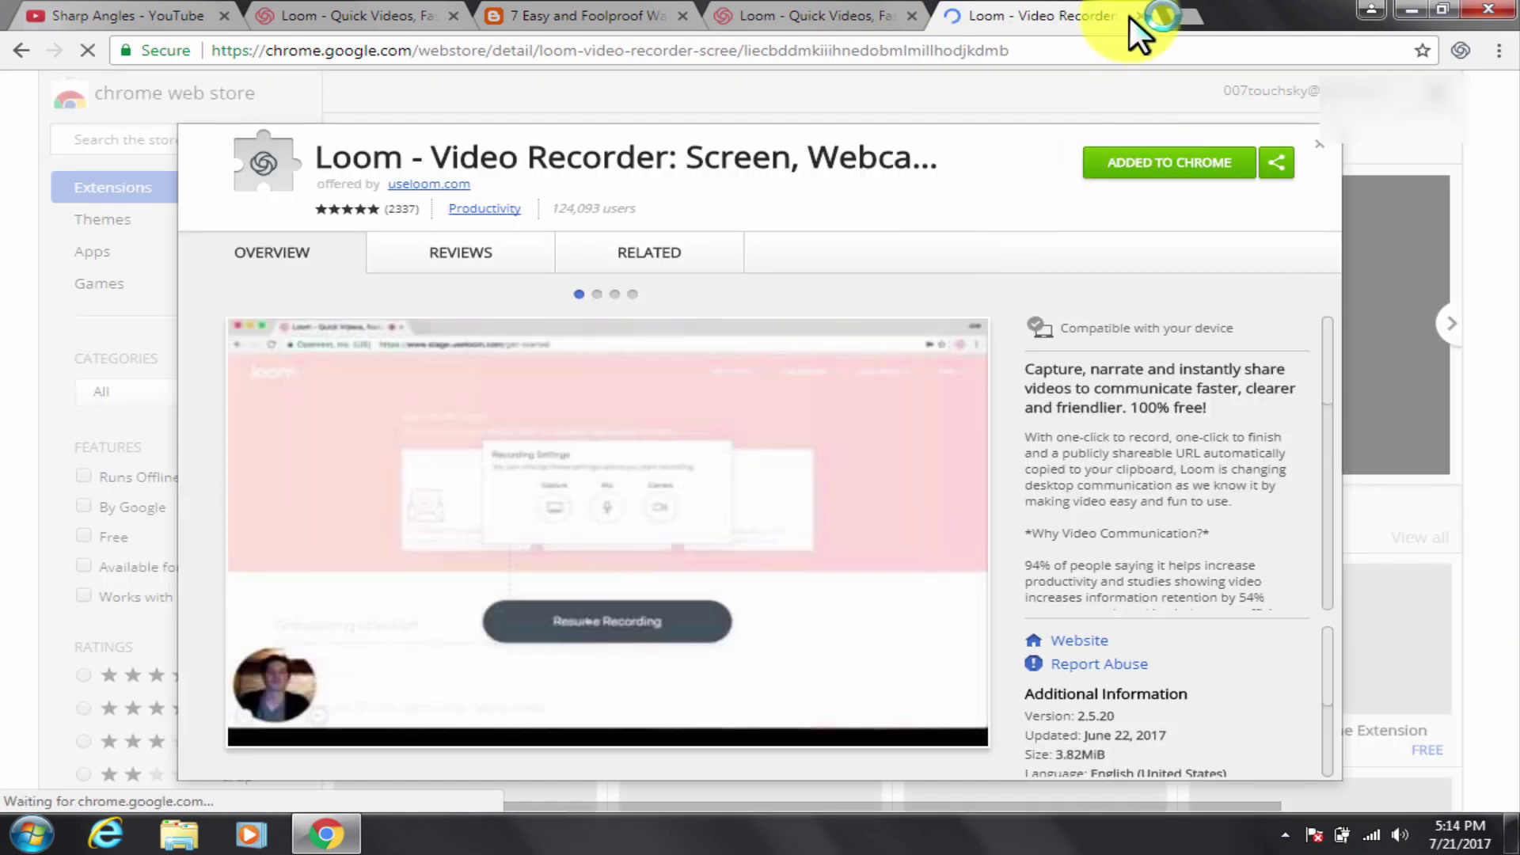
{"action": "left_click", "coordinate": [1141, 15]}
{"action": "right_click", "coordinate": [22, 50]}
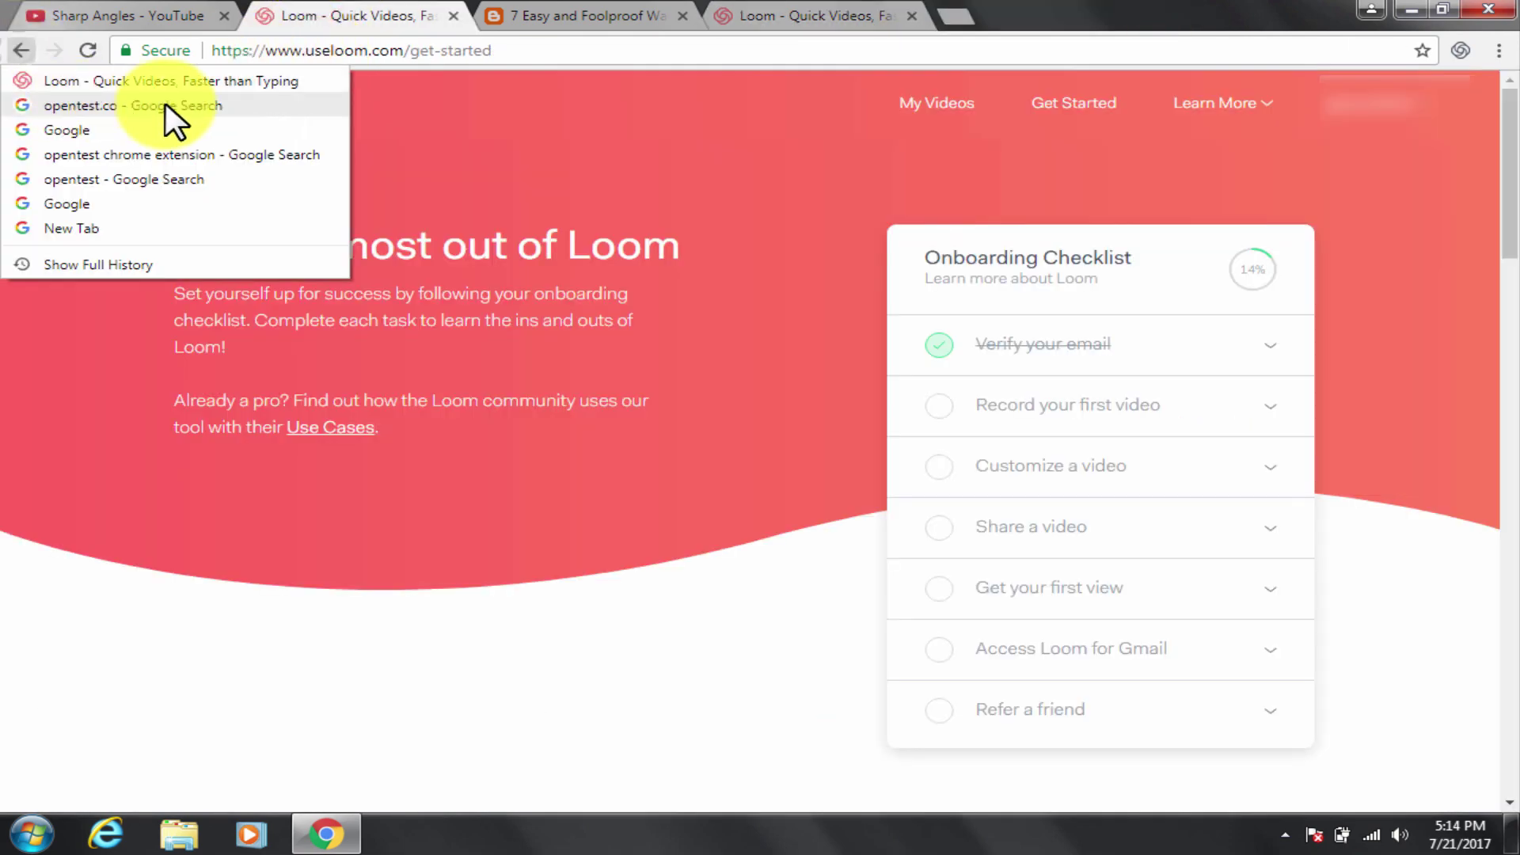
{"action": "left_click", "coordinate": [953, 15]}
{"action": "type", "text": "go"}
{"action": "key", "text": "Return"}
{"action": "type", "text": "opentest"}
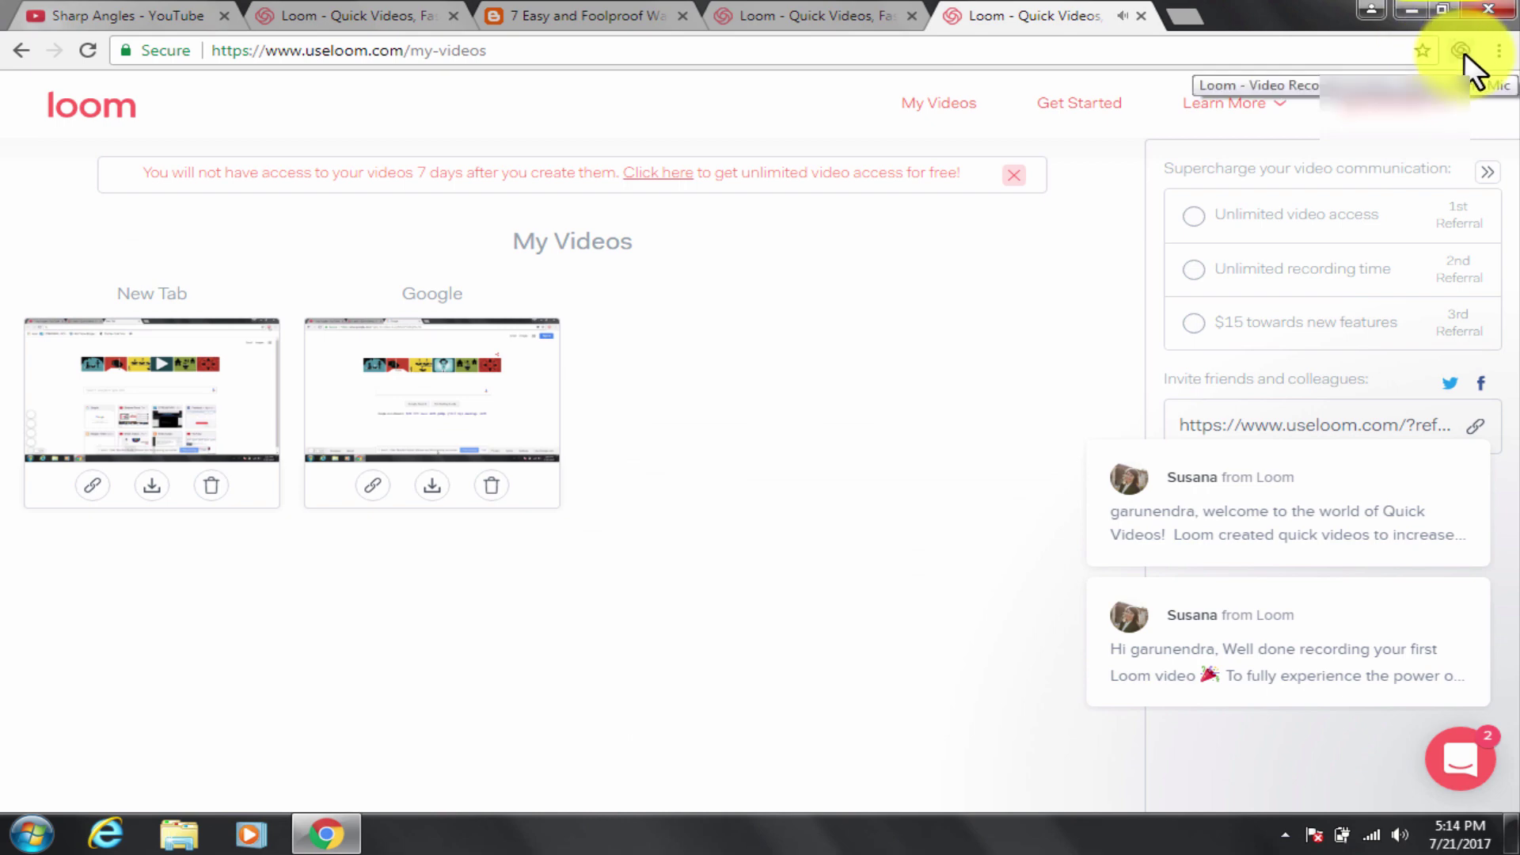
Record the entire screen with Loom, finish to its share page, and switch to the Sharp Angles YouTube tab
{"action": "left_click", "coordinate": [1461, 54]}
{"action": "left_click", "coordinate": [823, 609]}
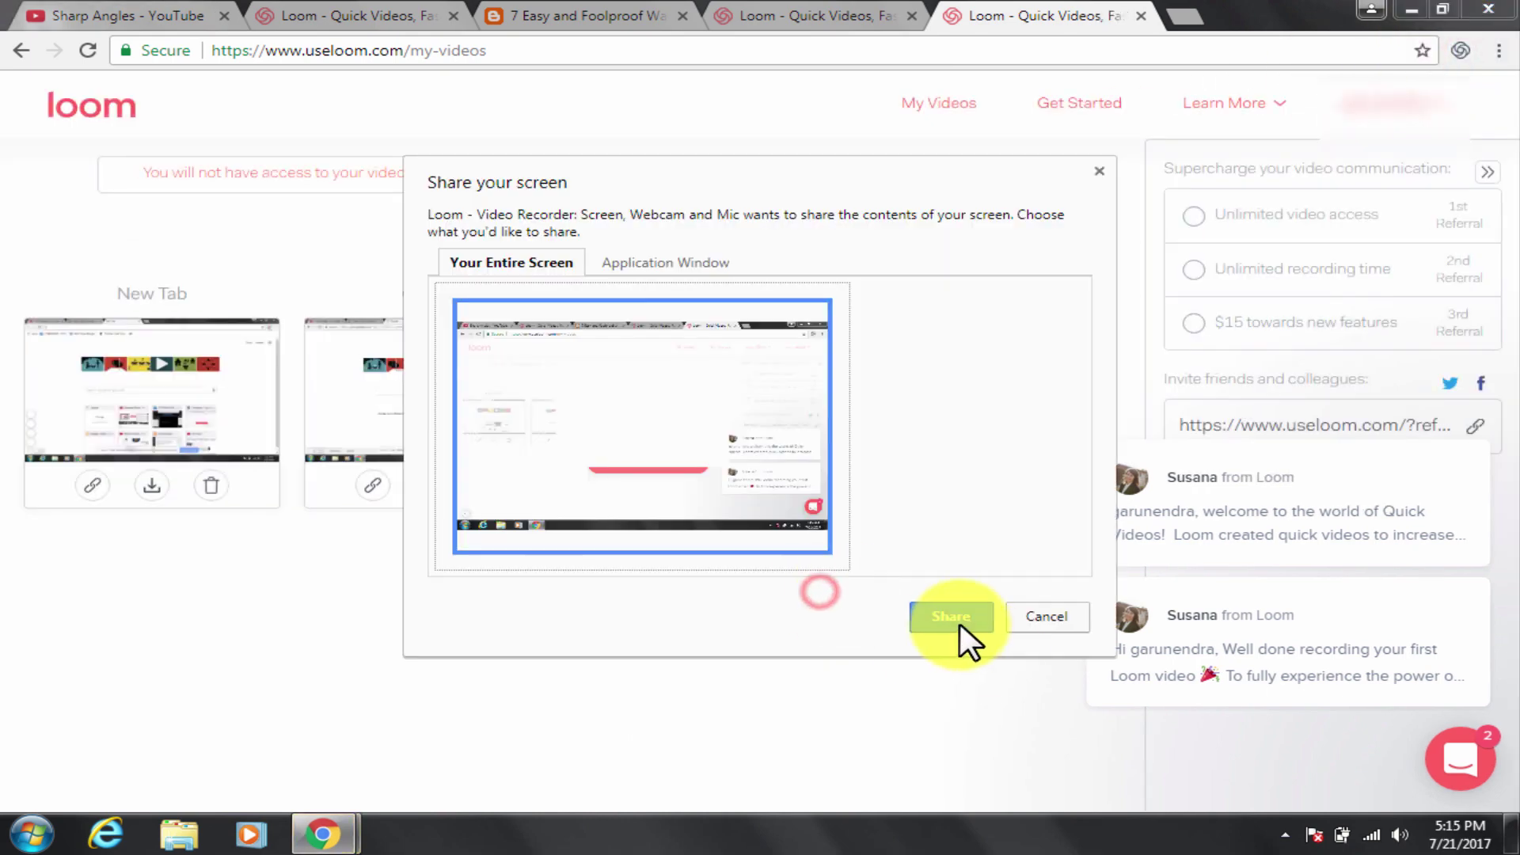
{"action": "left_click", "coordinate": [962, 624]}
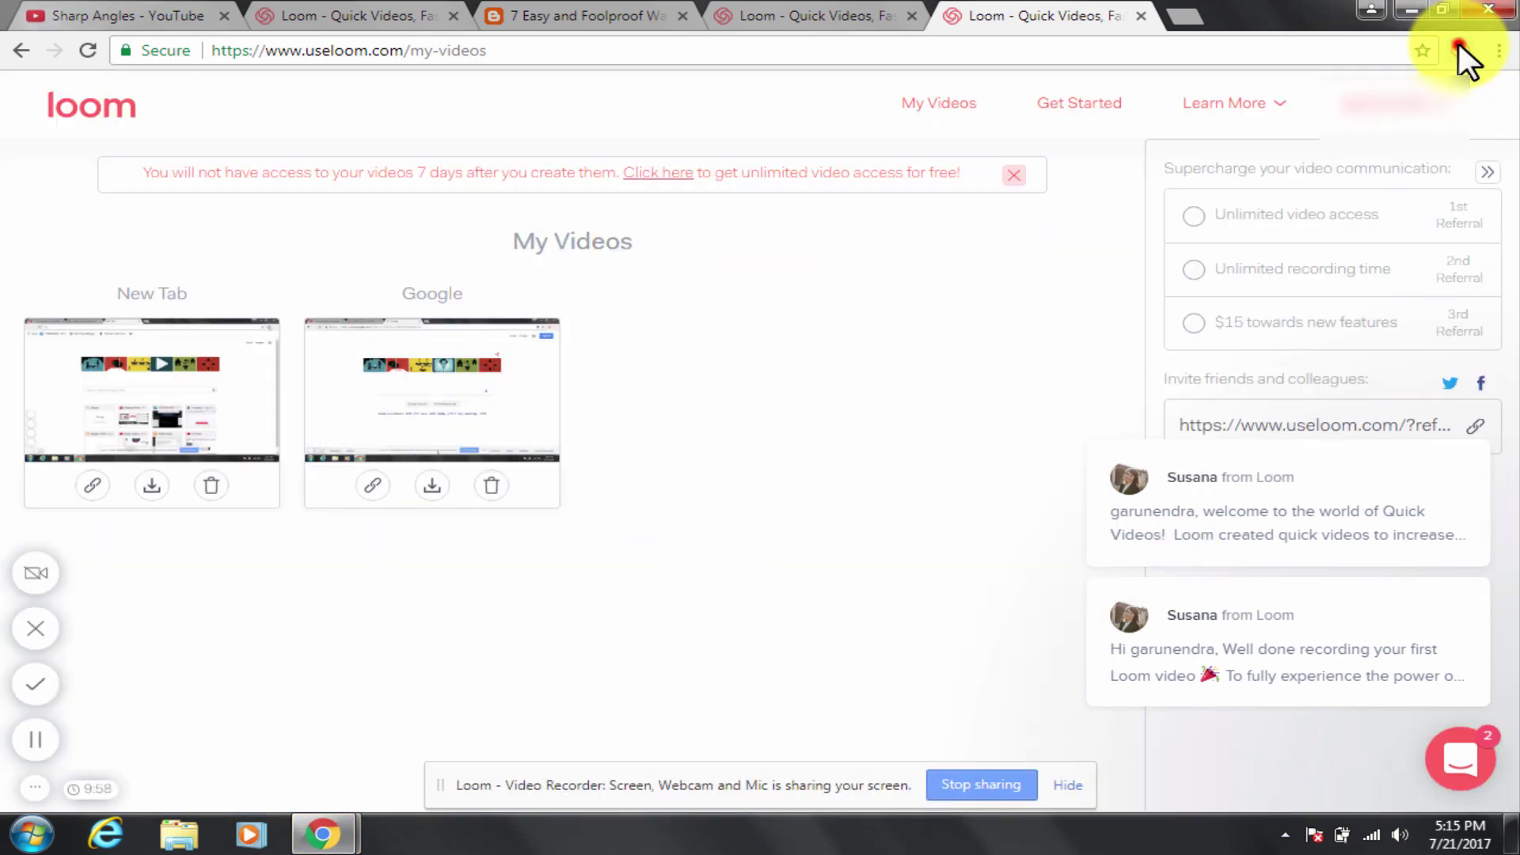
{"action": "left_click", "coordinate": [1460, 50]}
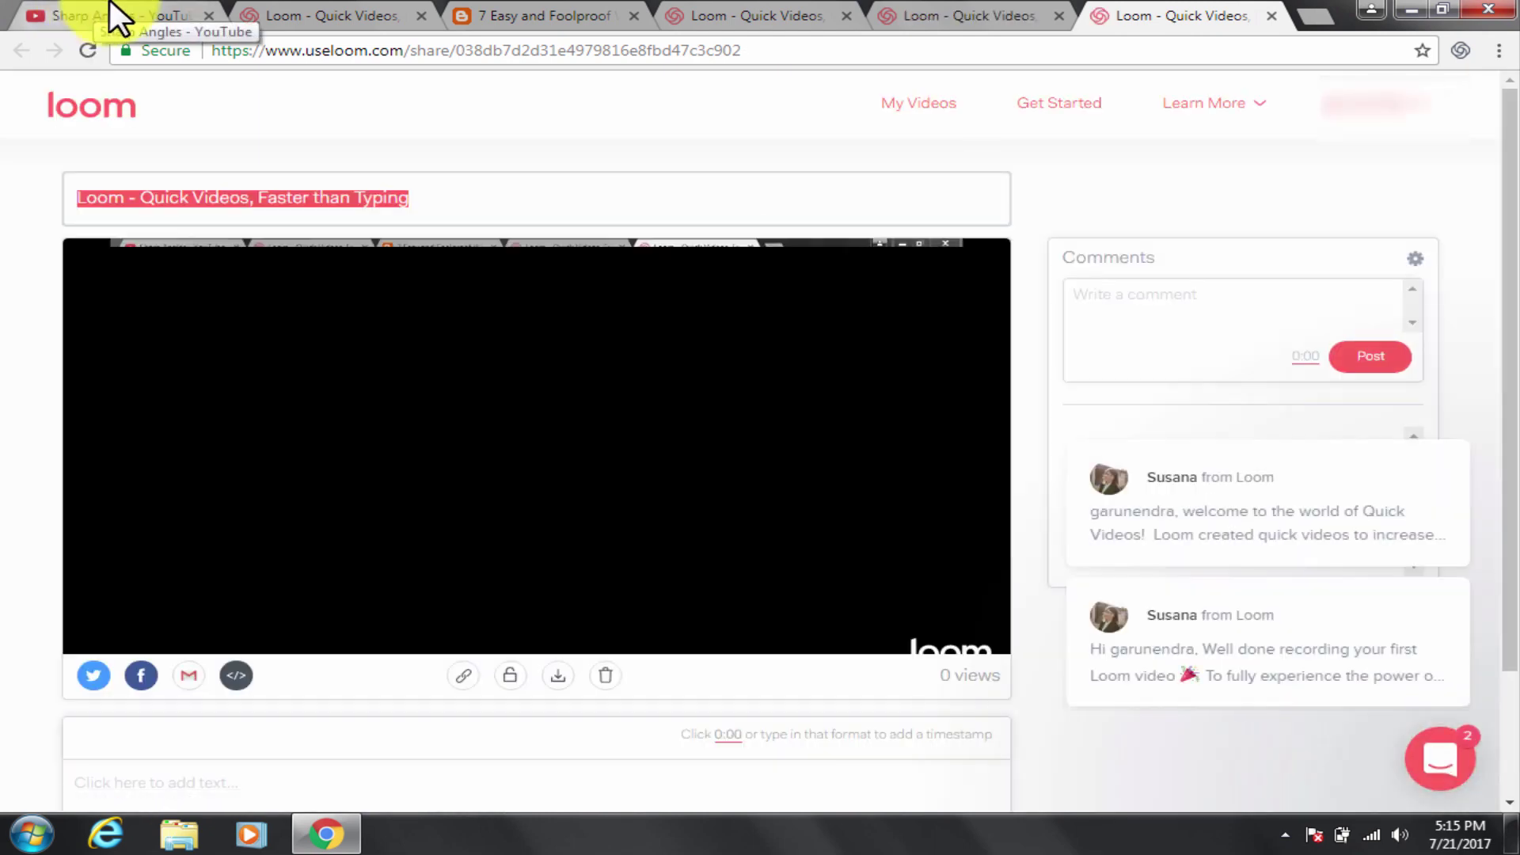
{"action": "left_click", "coordinate": [115, 12]}
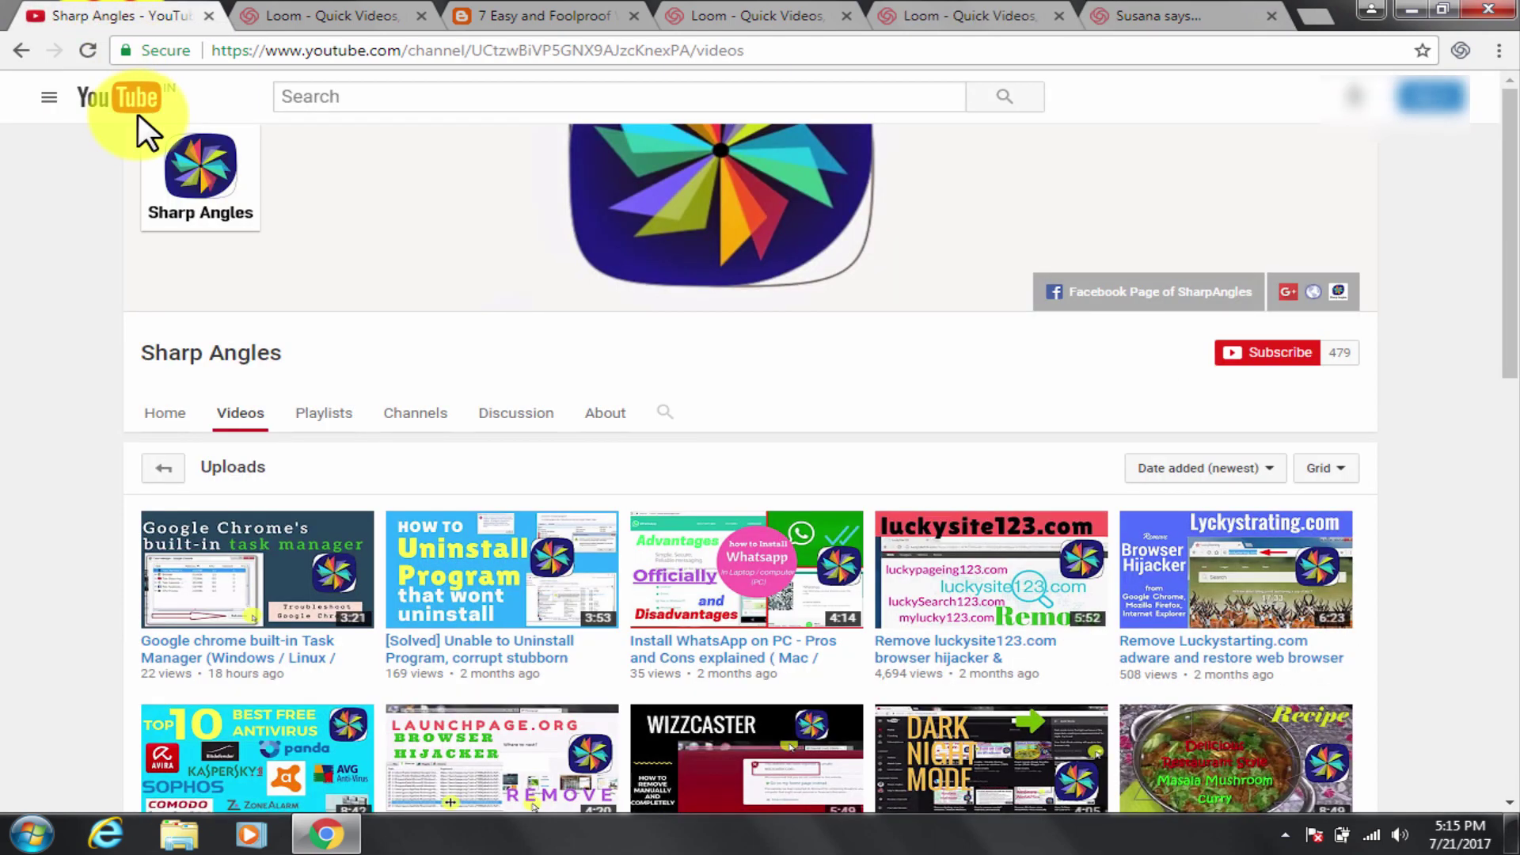
{"action": "scroll", "coordinate": [774, 399], "scroll_direction": "down", "scroll_amount": 3}
{"action": "scroll", "coordinate": [781, 340], "scroll_direction": "down", "scroll_amount": 2}
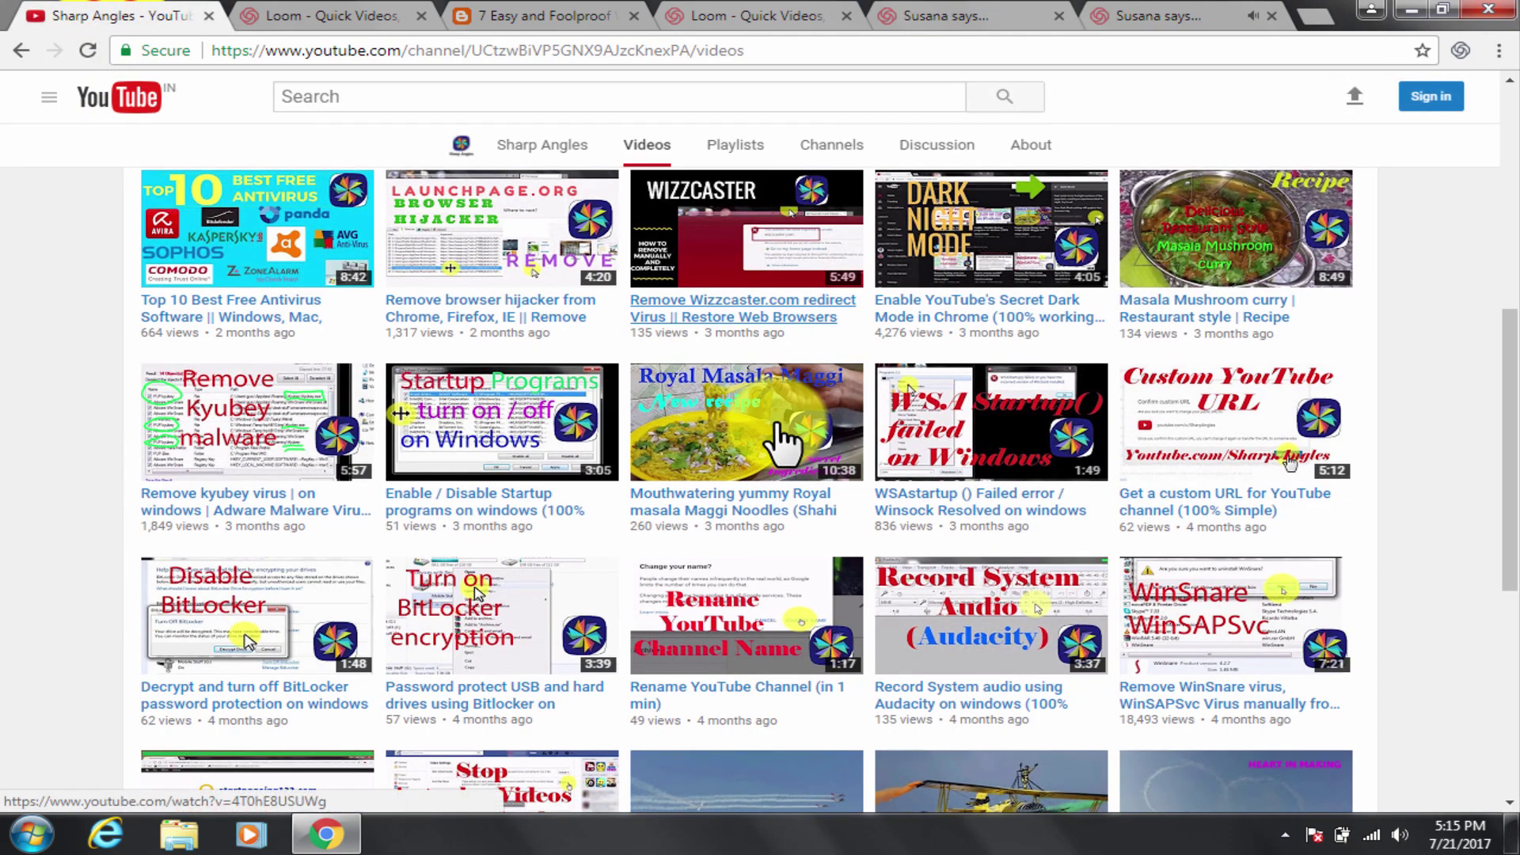
{"action": "scroll", "coordinate": [774, 435], "scroll_direction": "up", "scroll_amount": 4}
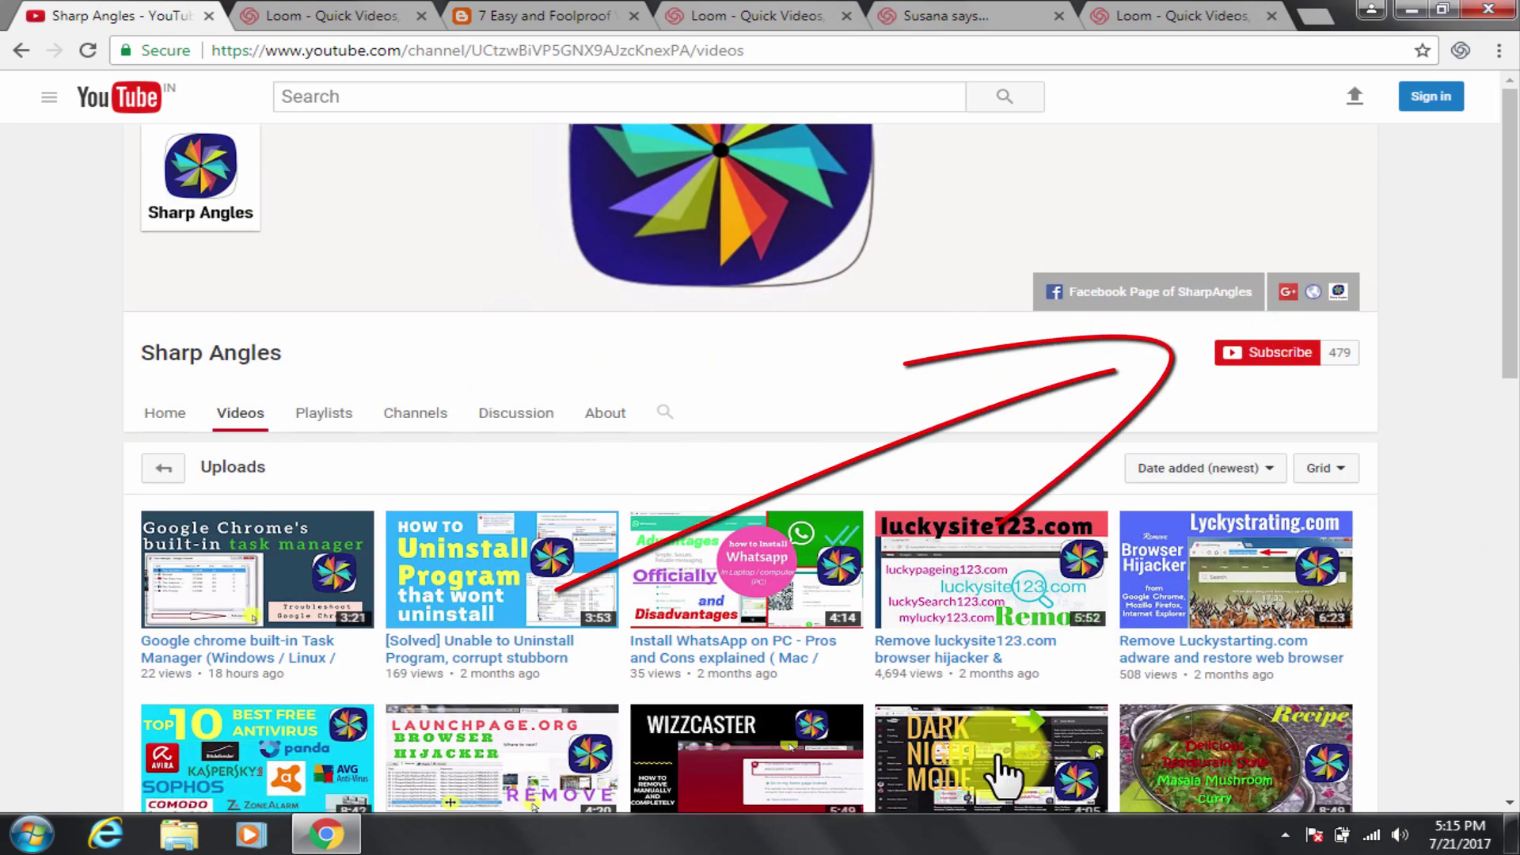